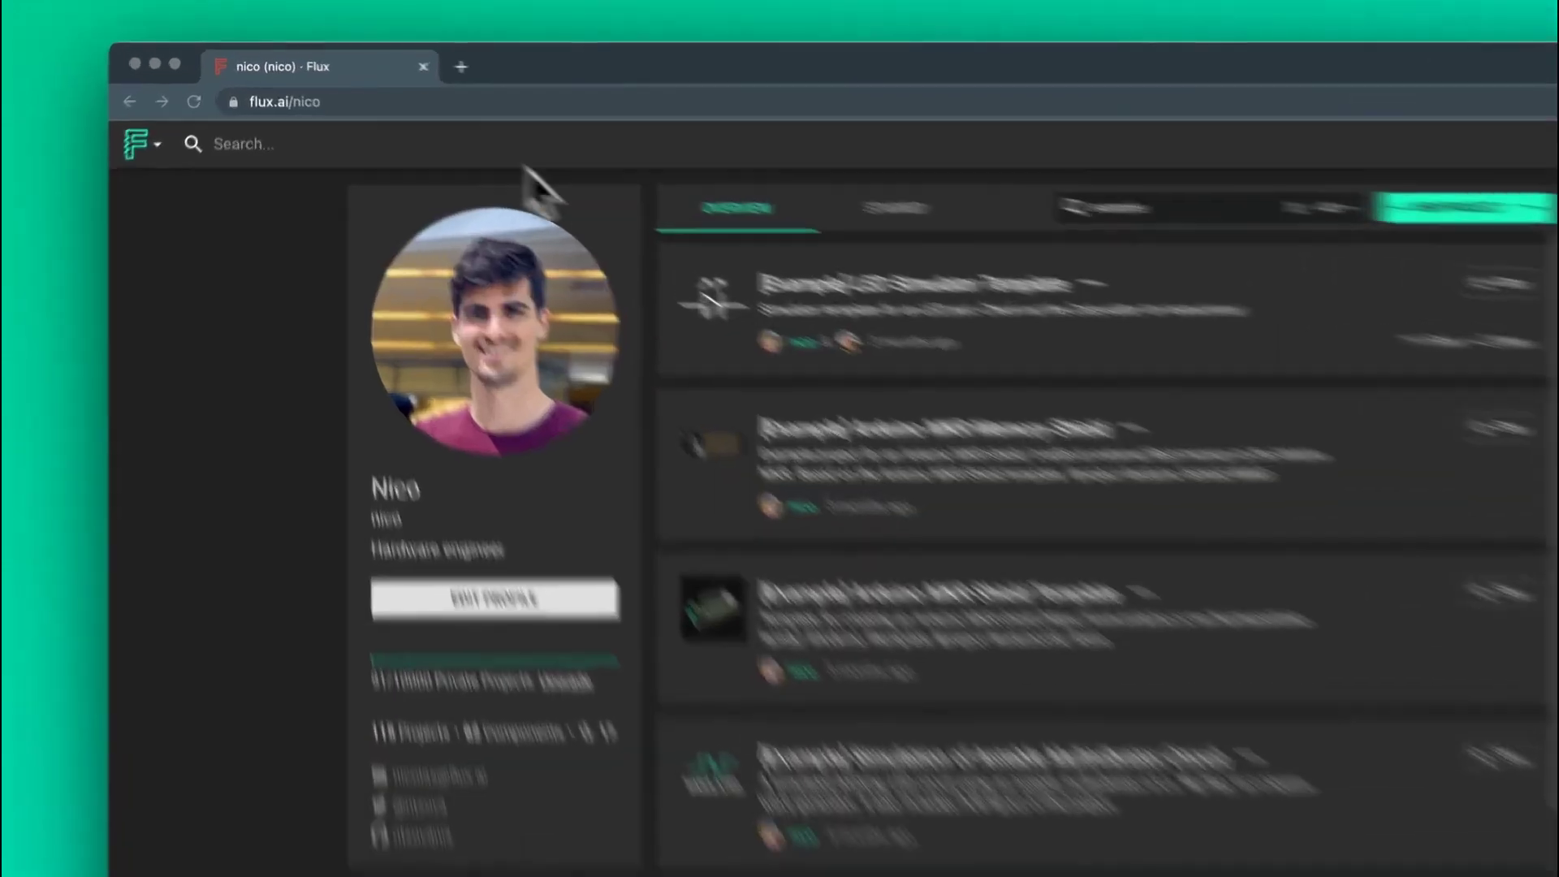
# Step: View the Featured Projects page, and close it to return to the profile
pyautogui.click(385, 86)
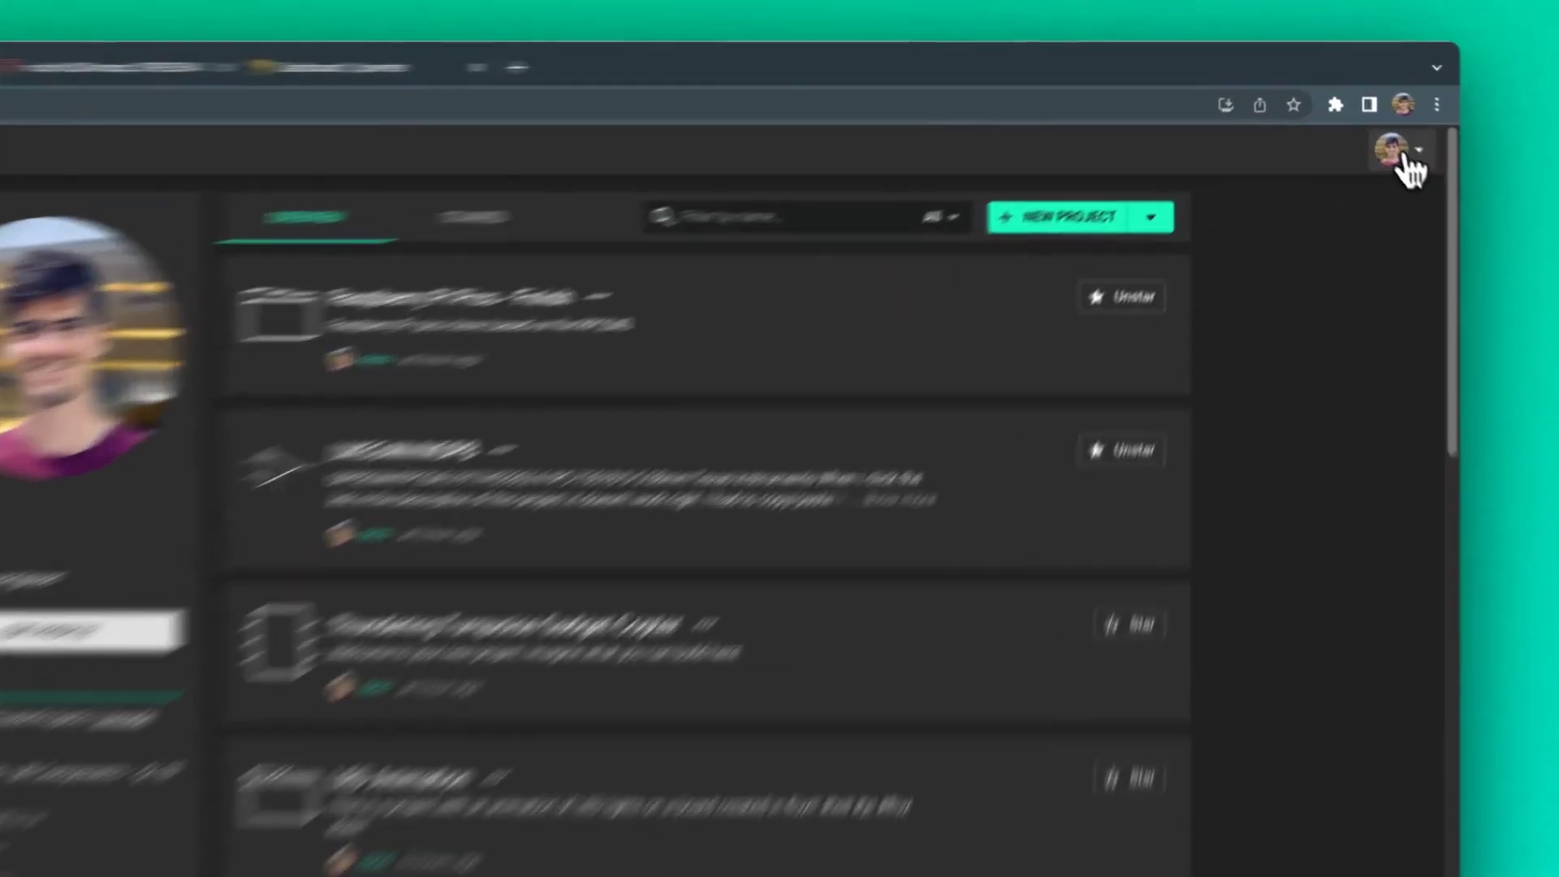
pyautogui.click(1371, 118)
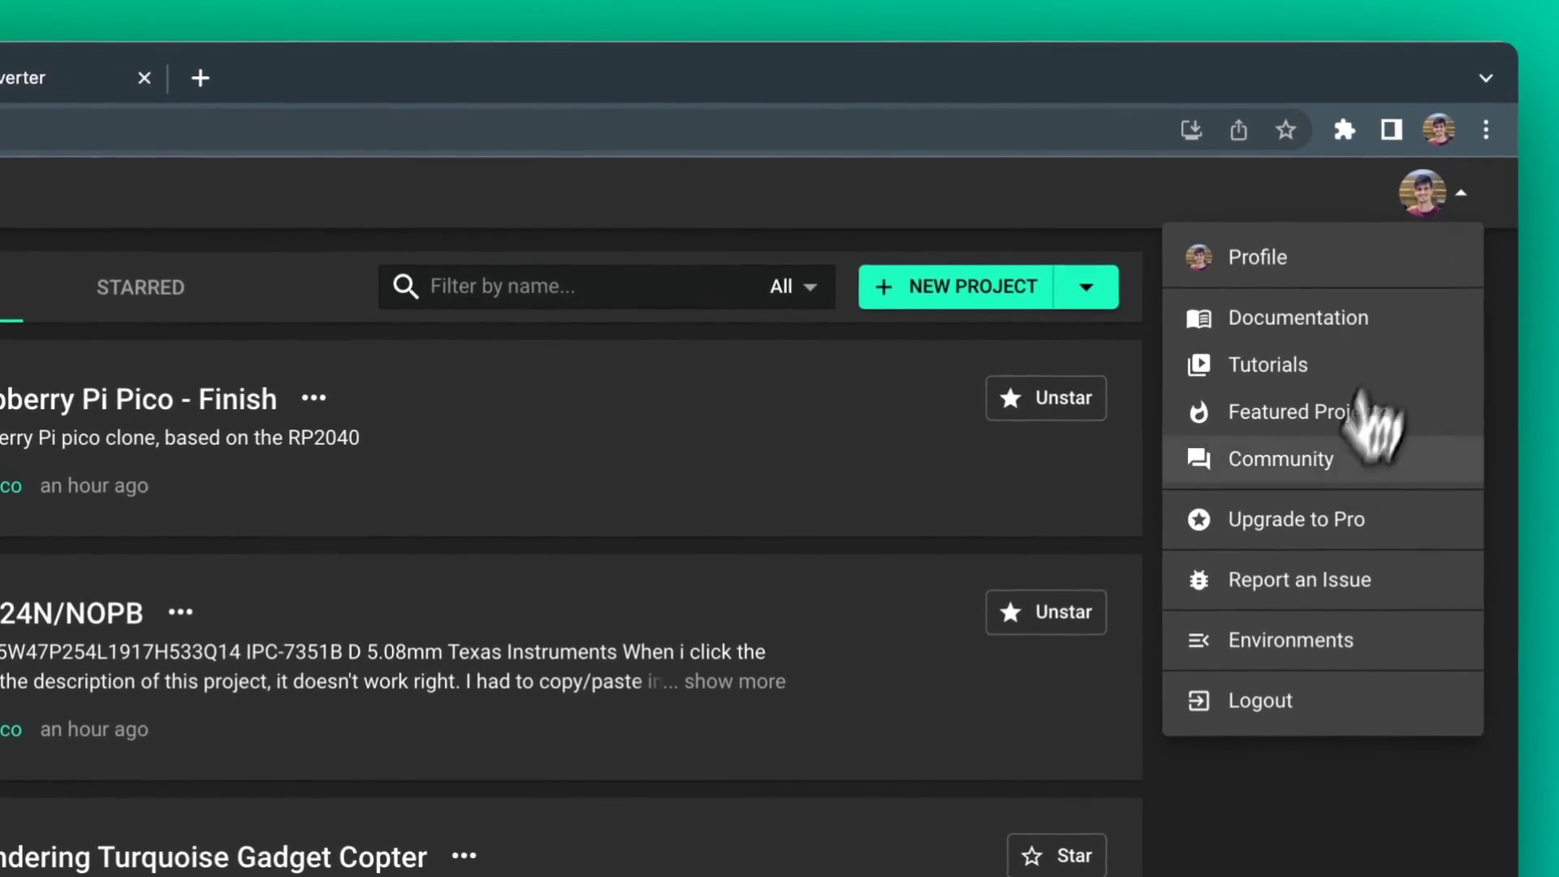
pyautogui.click(1357, 416)
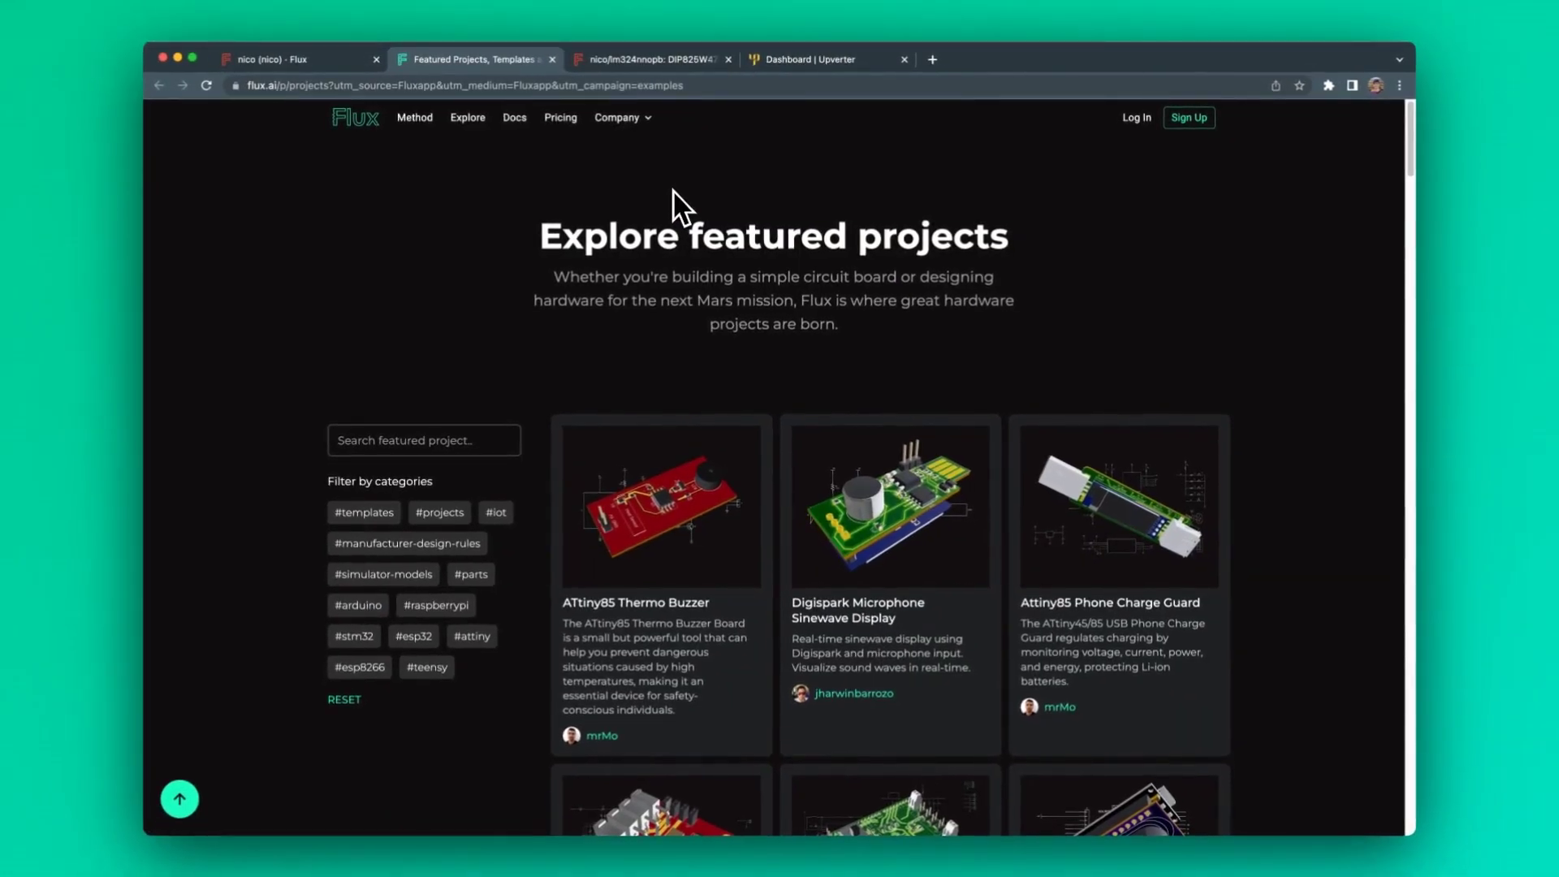
pyautogui.click(552, 59)
# Step: Search for "#project raspberry pi pico" and open the raspberry-pi-pico-sensor-hat project
pyautogui.click(241, 117)
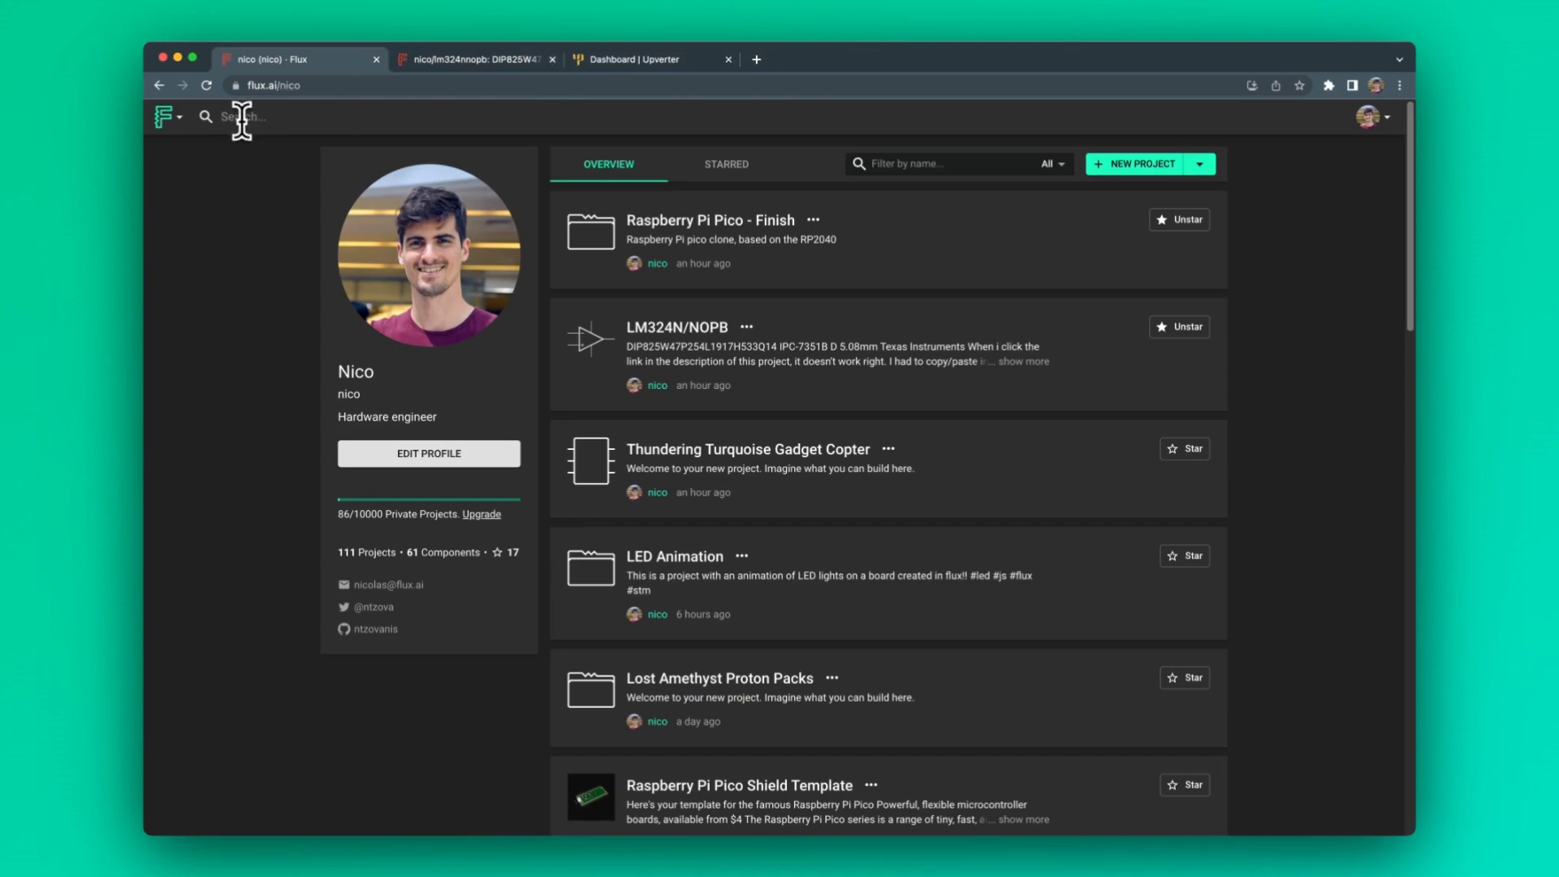
pyautogui.write('#project raspberry pi pico')
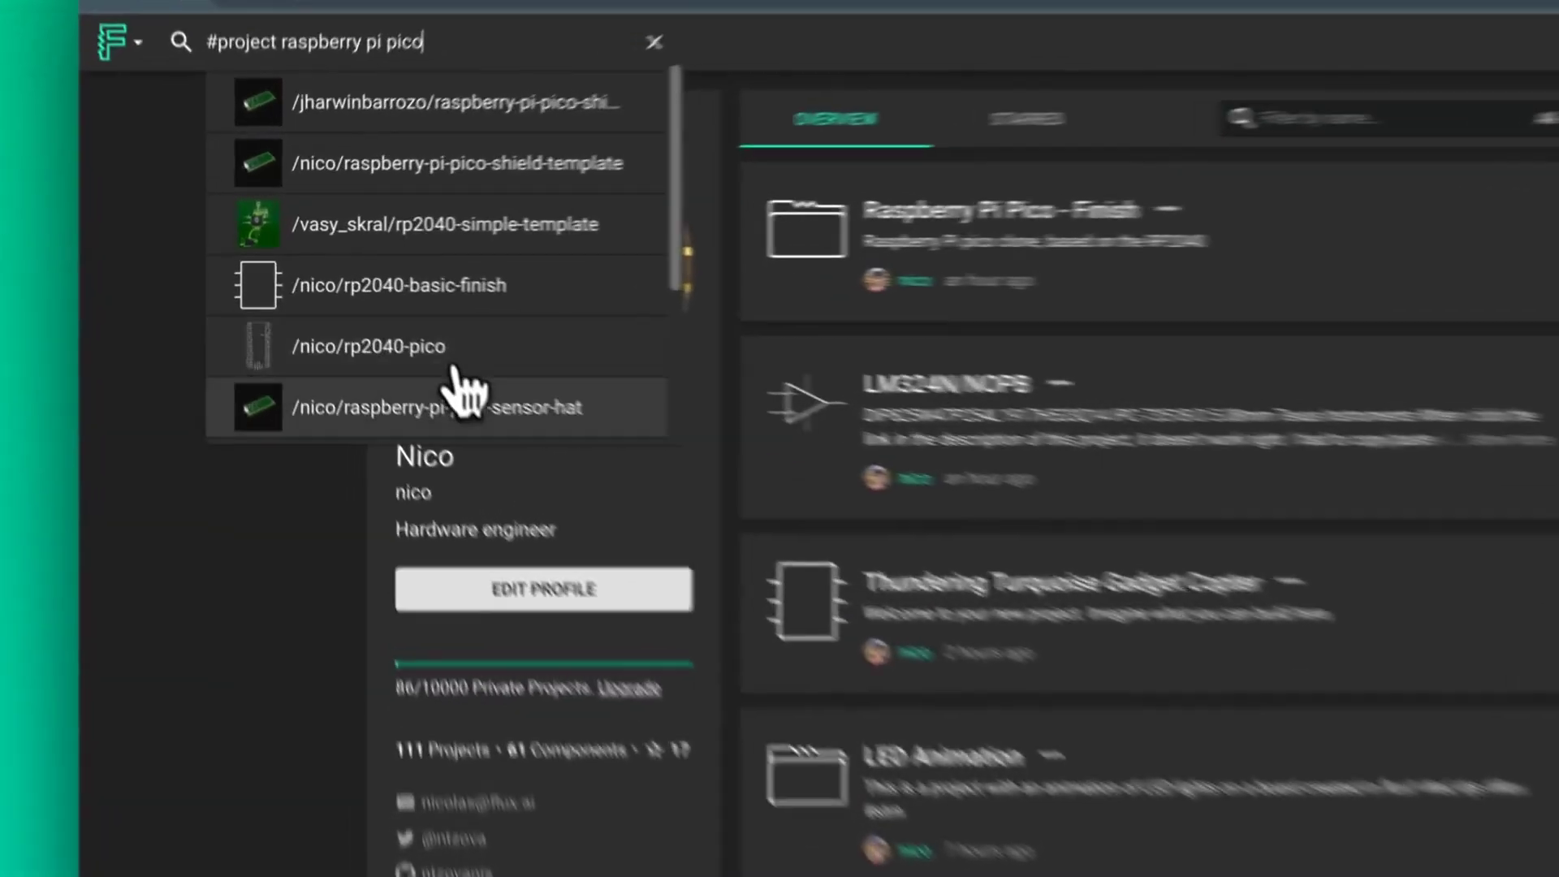
pyautogui.click(357, 311)
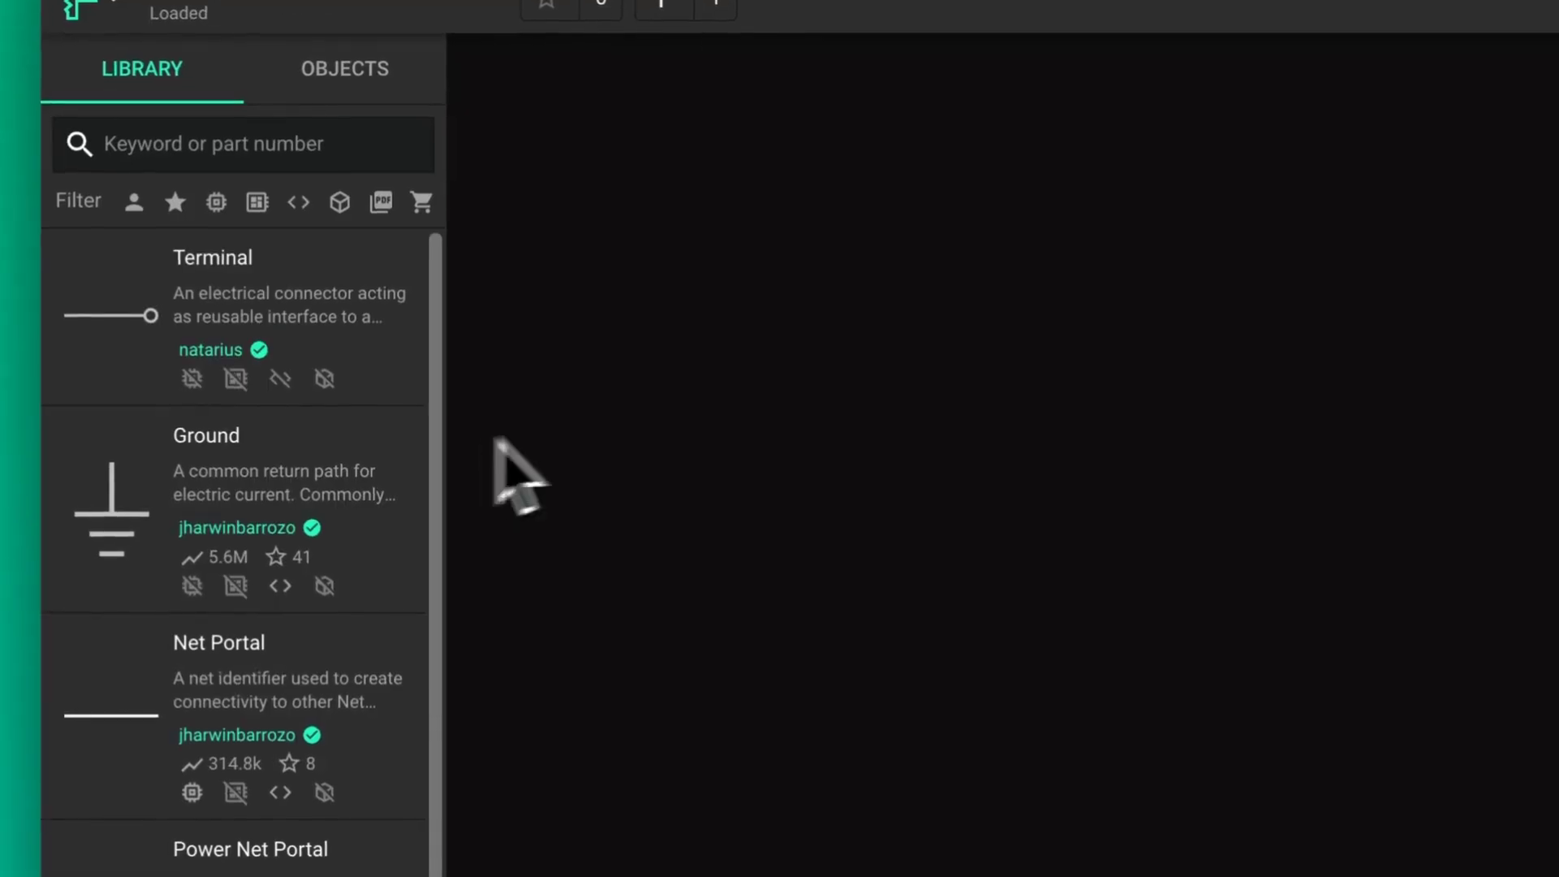
# Step: Clone the opened Raspberry Pi Pico project to get an editable copy
pyautogui.click(112, 9)
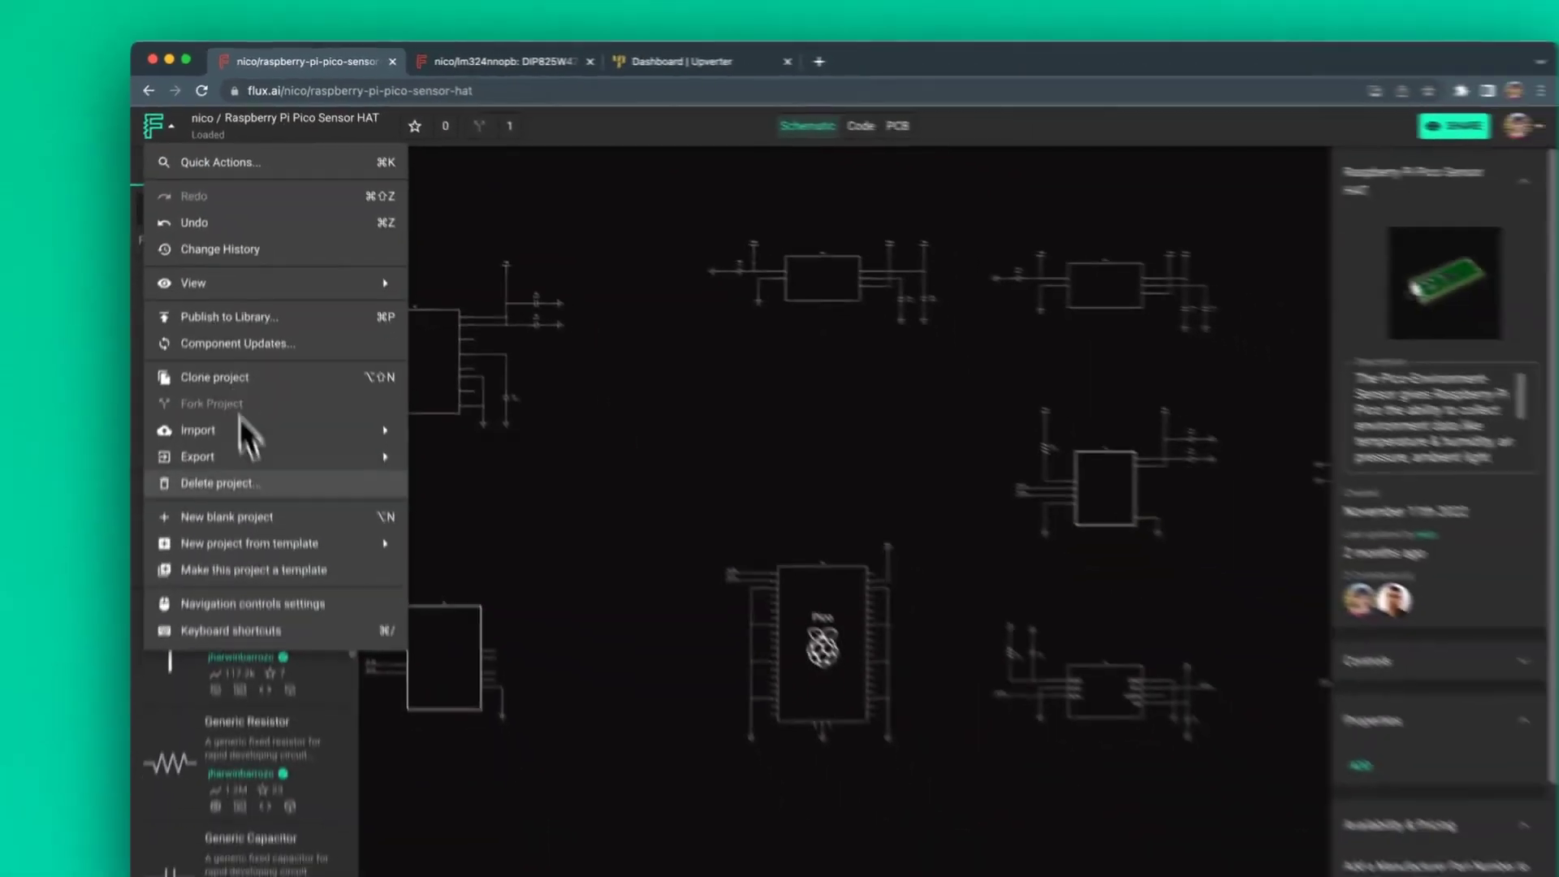
pyautogui.click(220, 377)
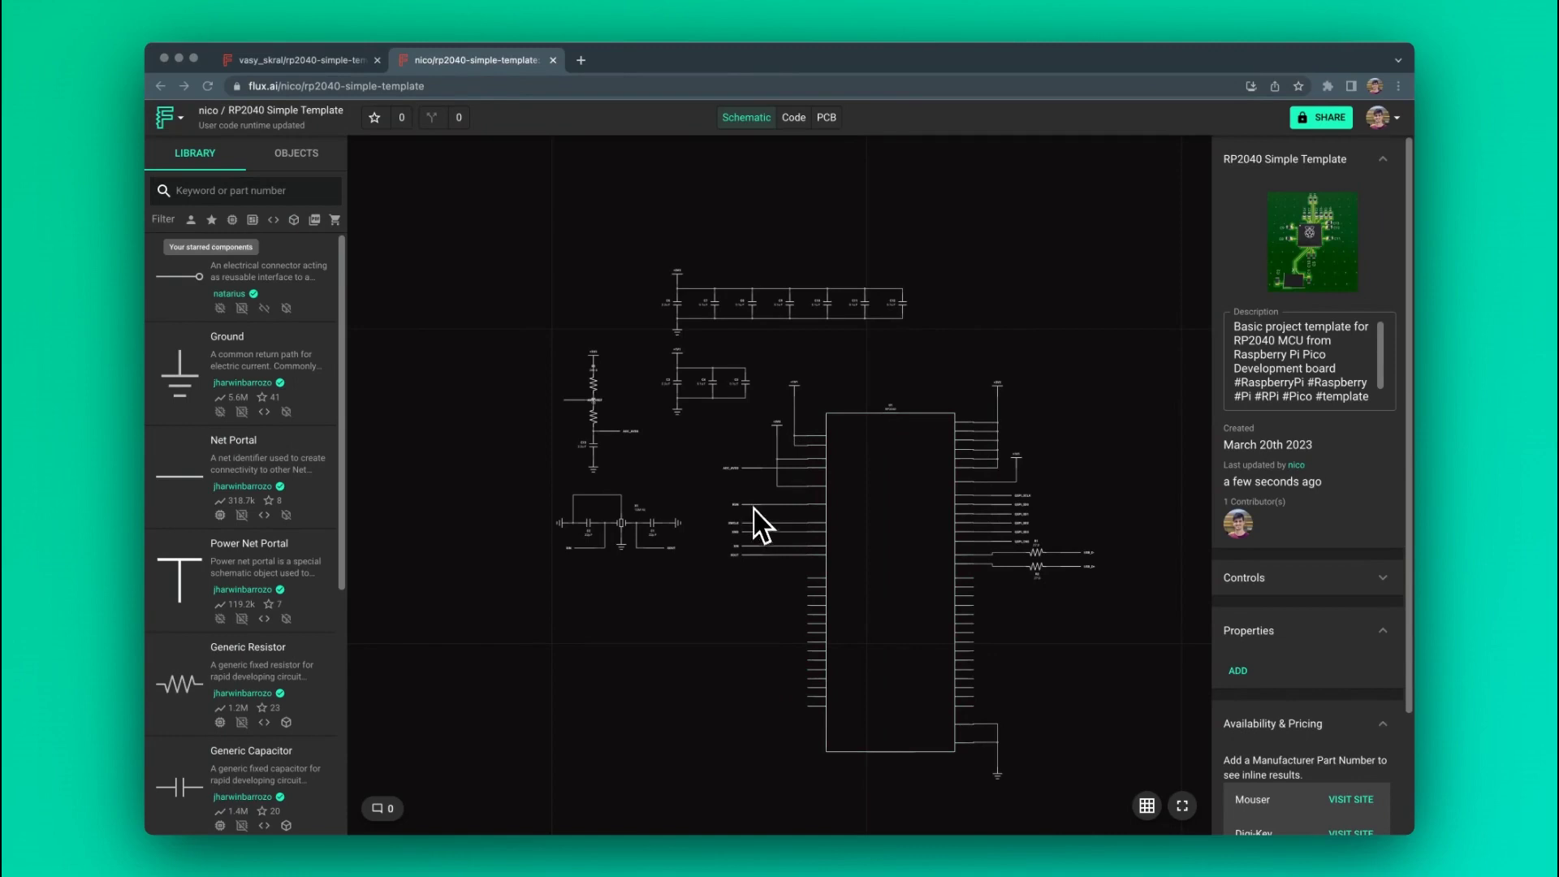
pyautogui.click(548, 262)
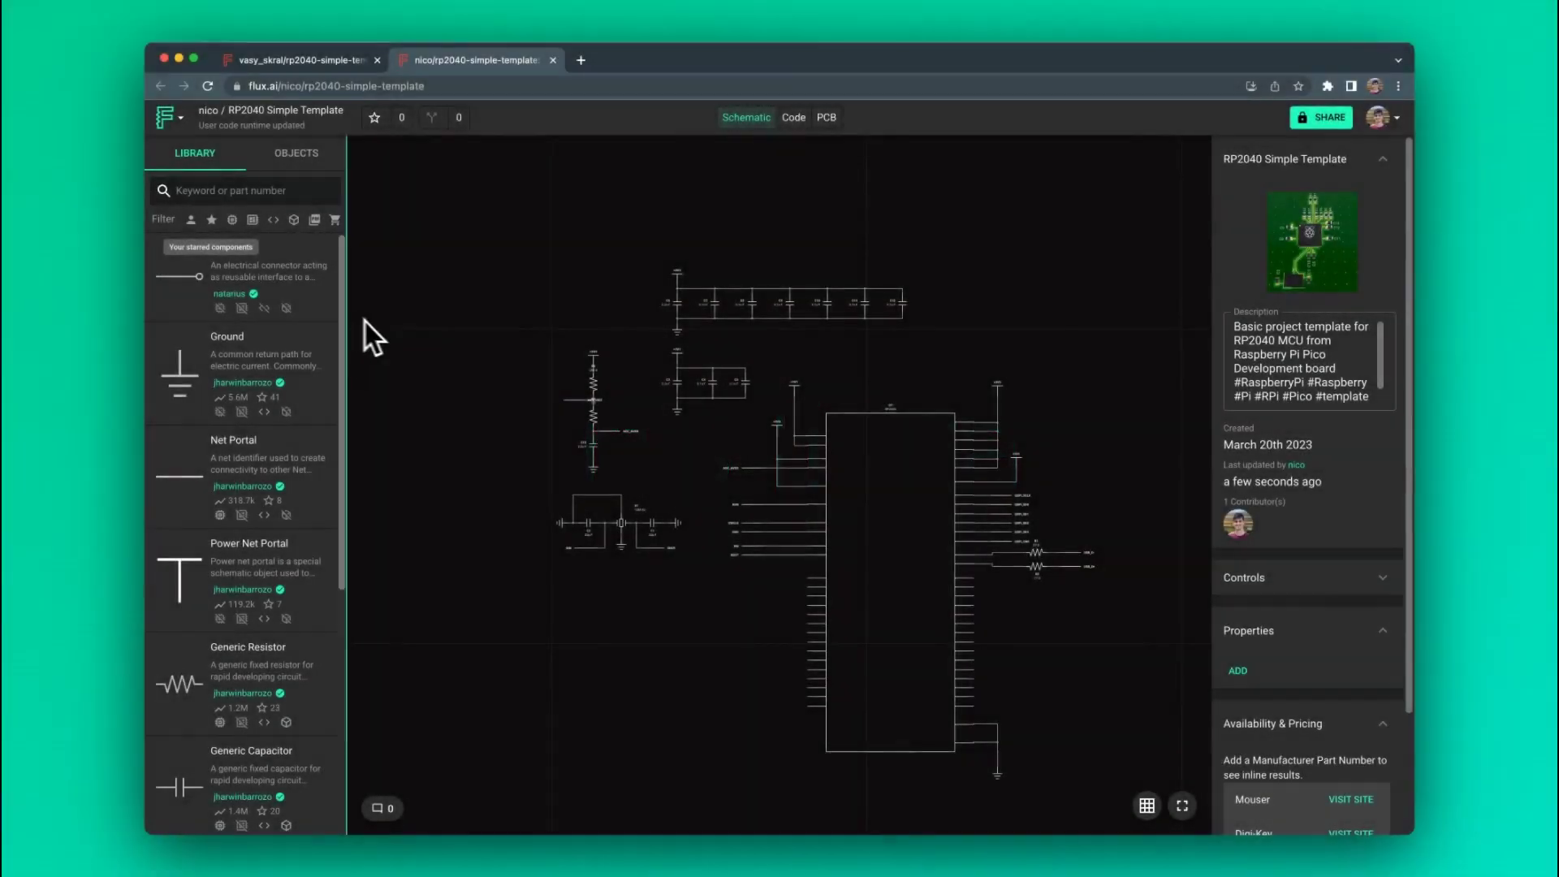
# Step: Widen the component library area and search the library for "stm32"
pyautogui.moveTo(348, 344); pyautogui.dragTo(558, 351)
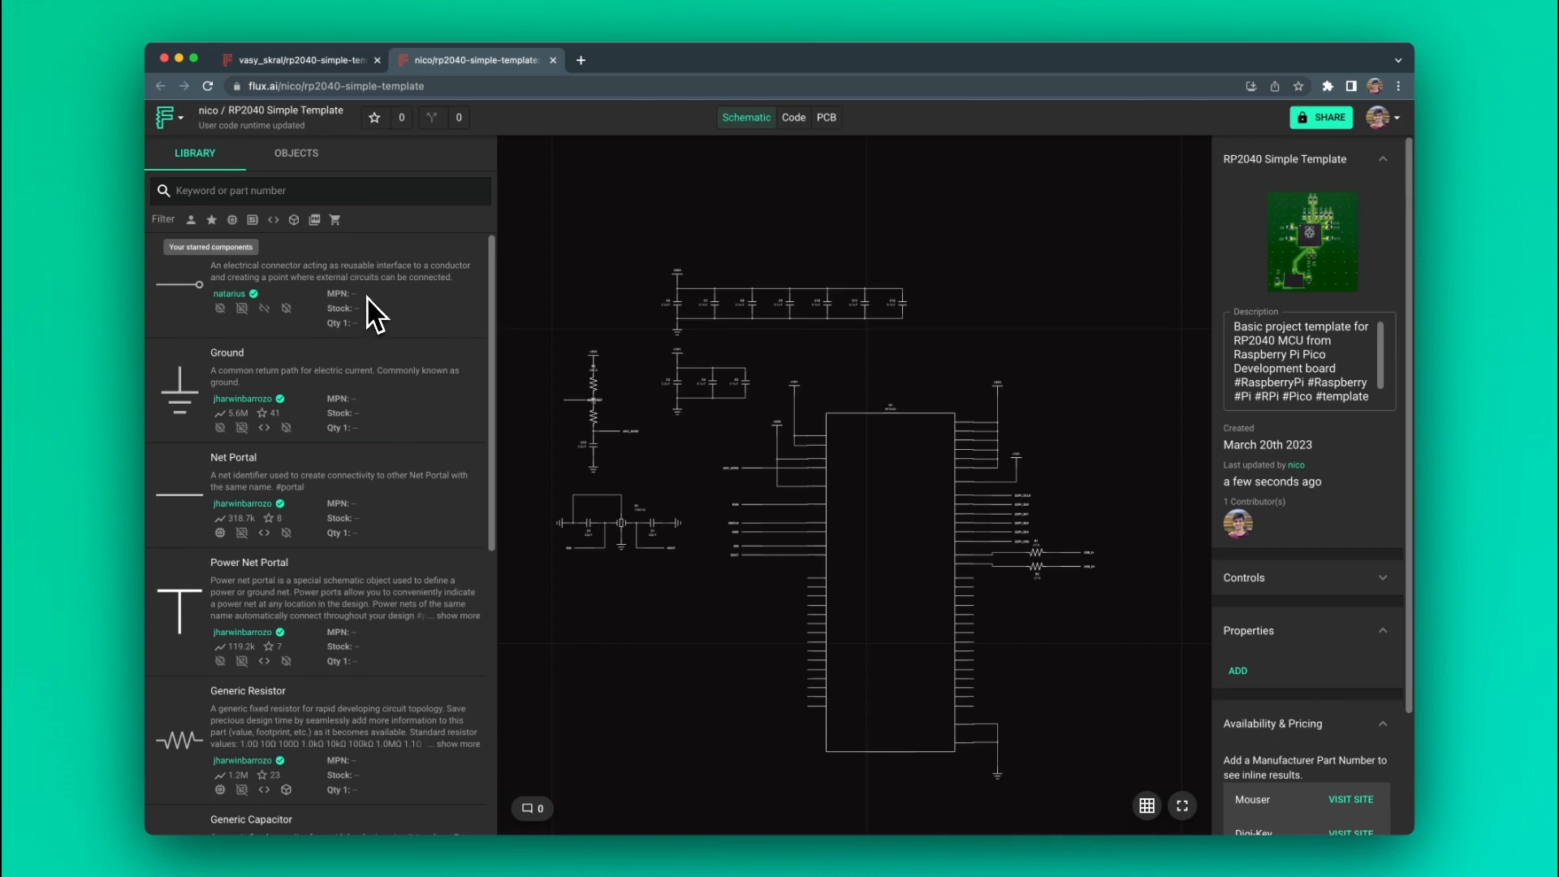
pyautogui.click(282, 191)
pyautogui.write('stm32')
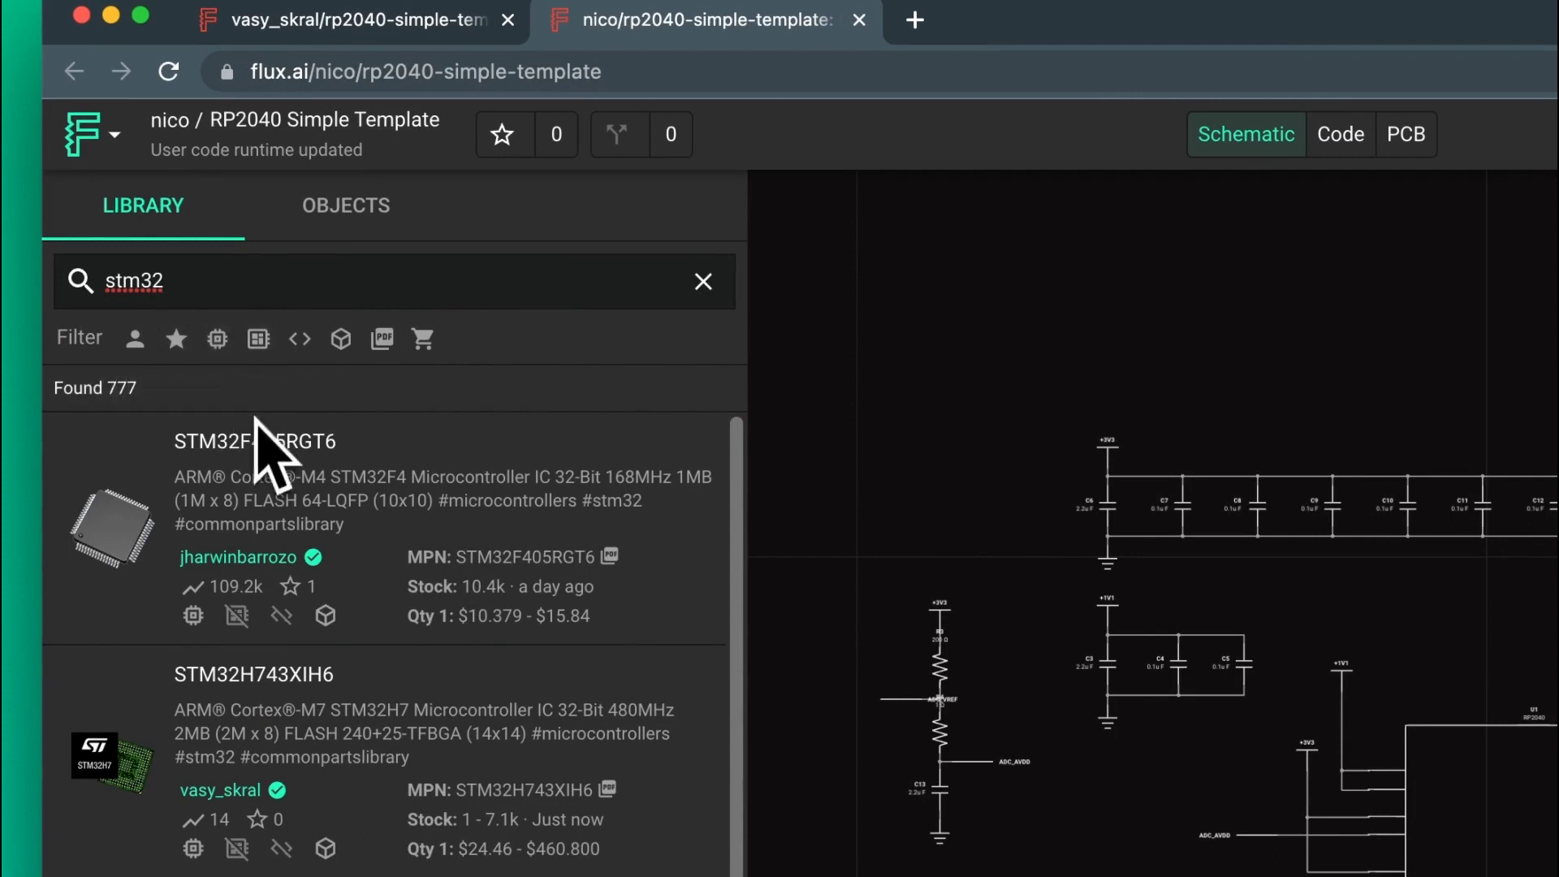
# Step: Restrict the stm32 results to components with footprints and place the STM32F405RGT6 in the schematic above the existing circuit
pyautogui.click(218, 338)
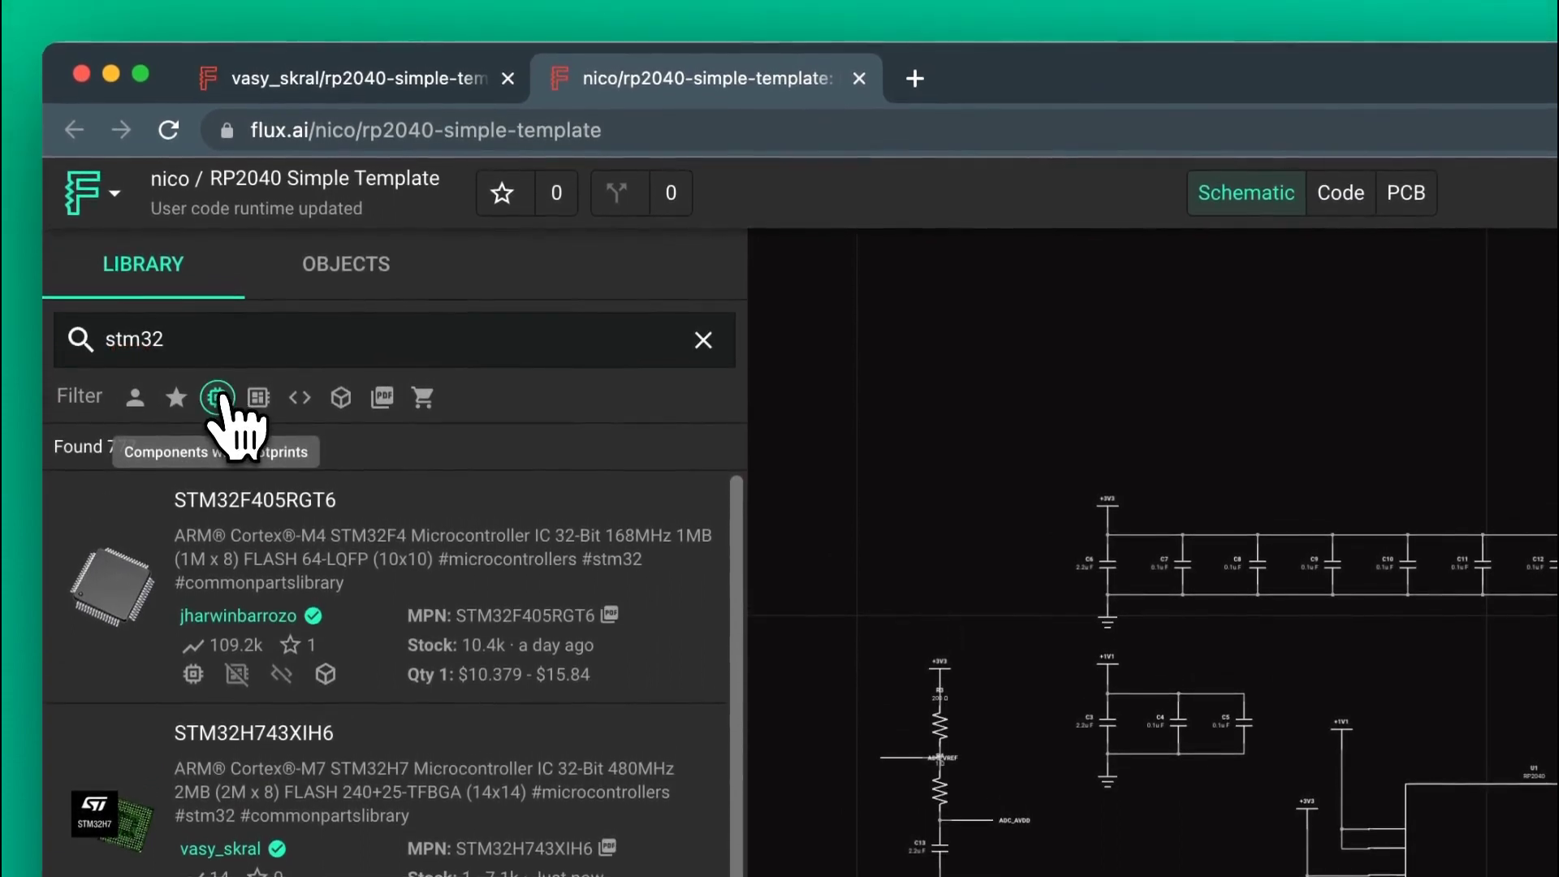
pyautogui.click(341, 398)
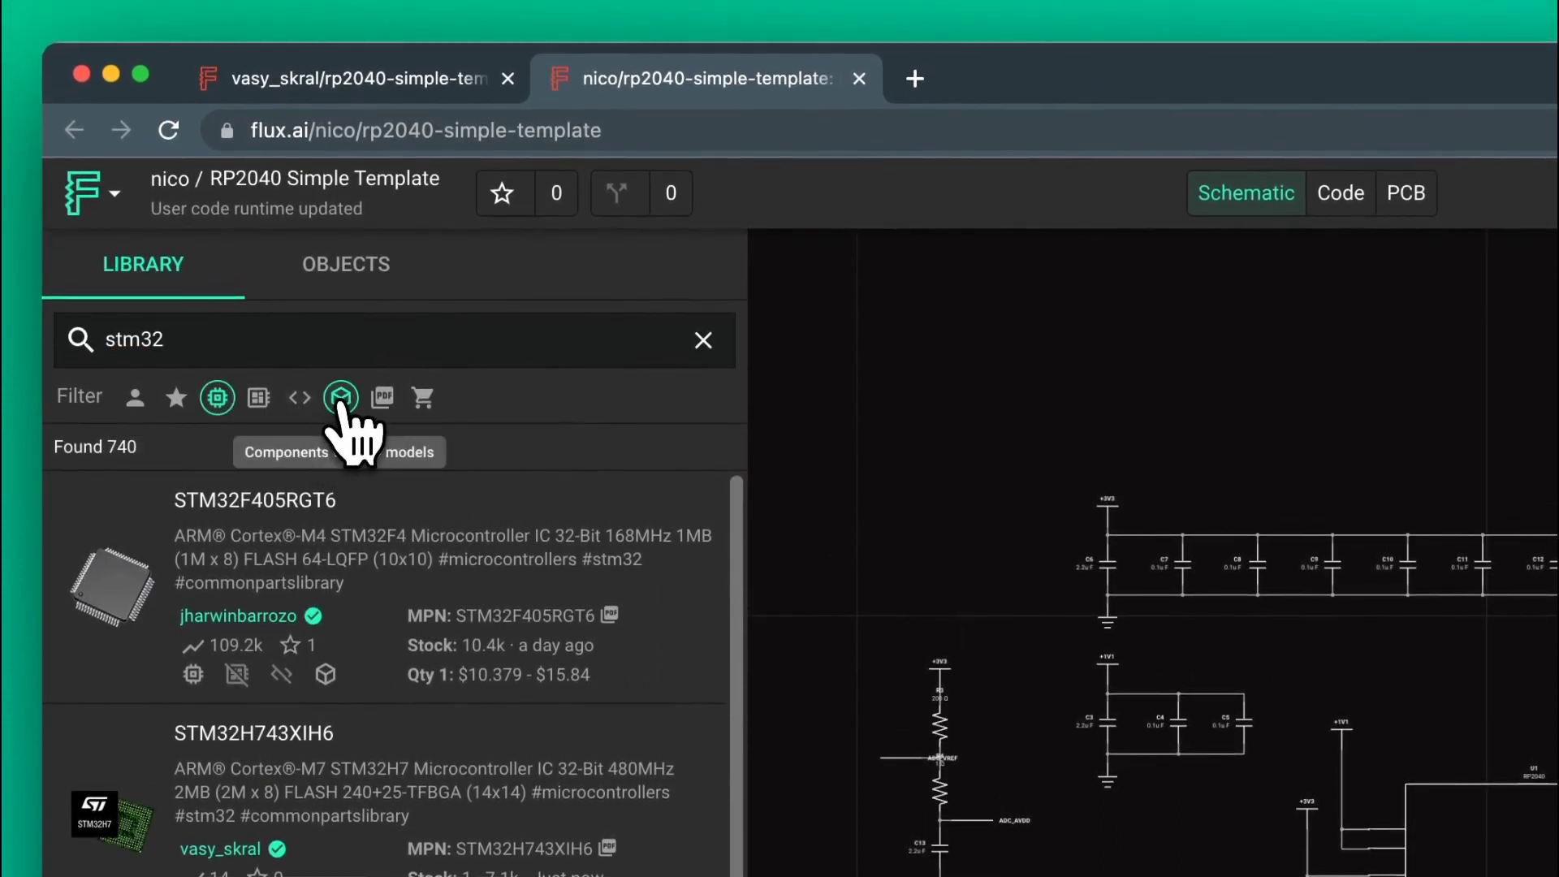
pyautogui.click(340, 398)
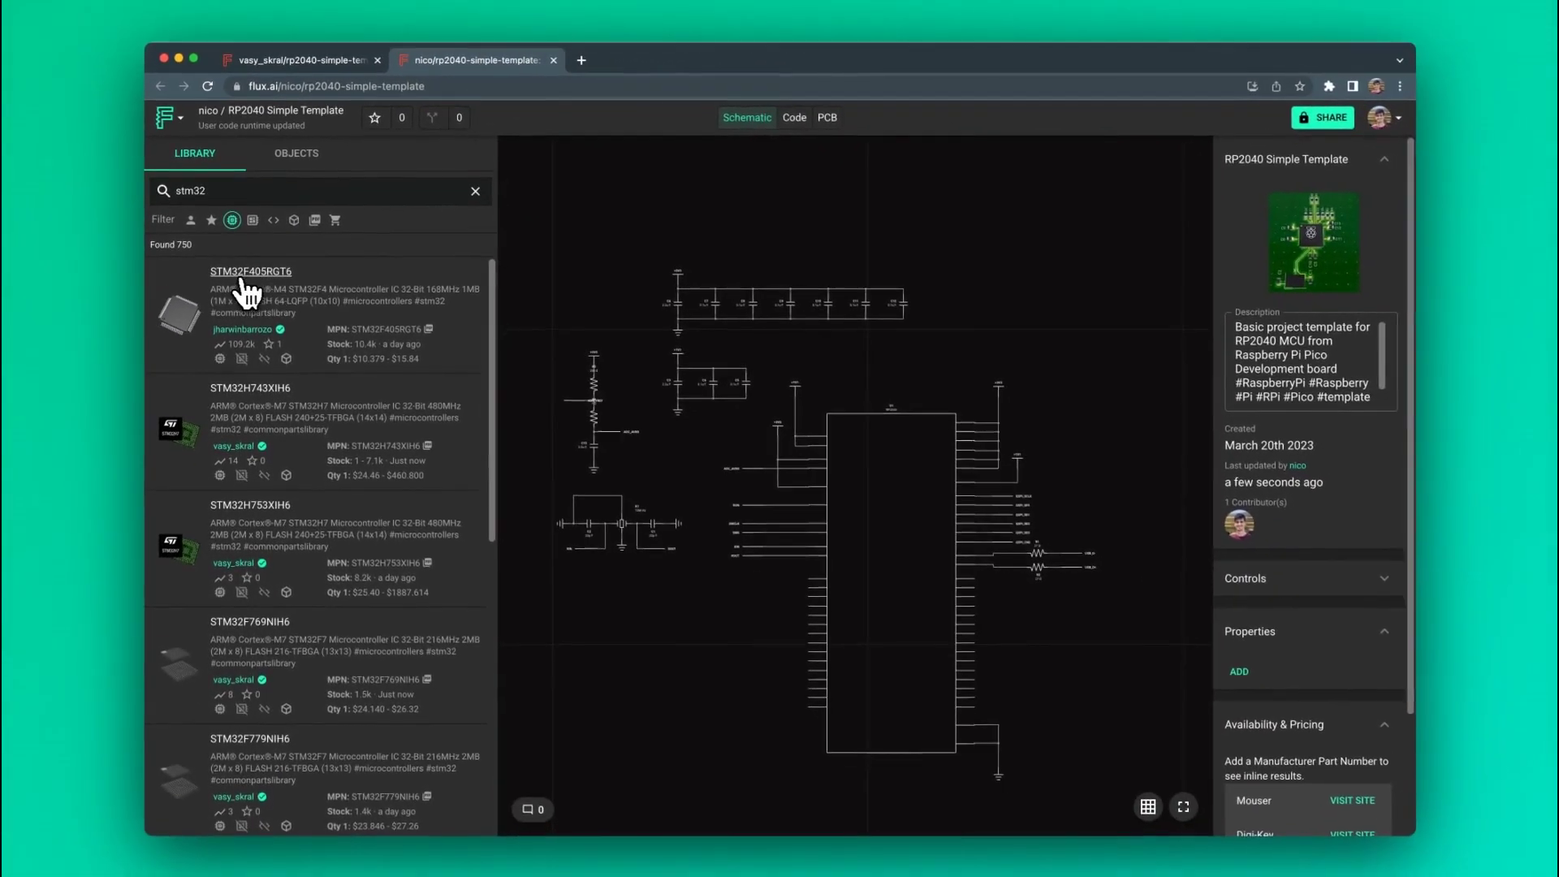
pyautogui.moveTo(243, 334); pyautogui.dragTo(678, 242)
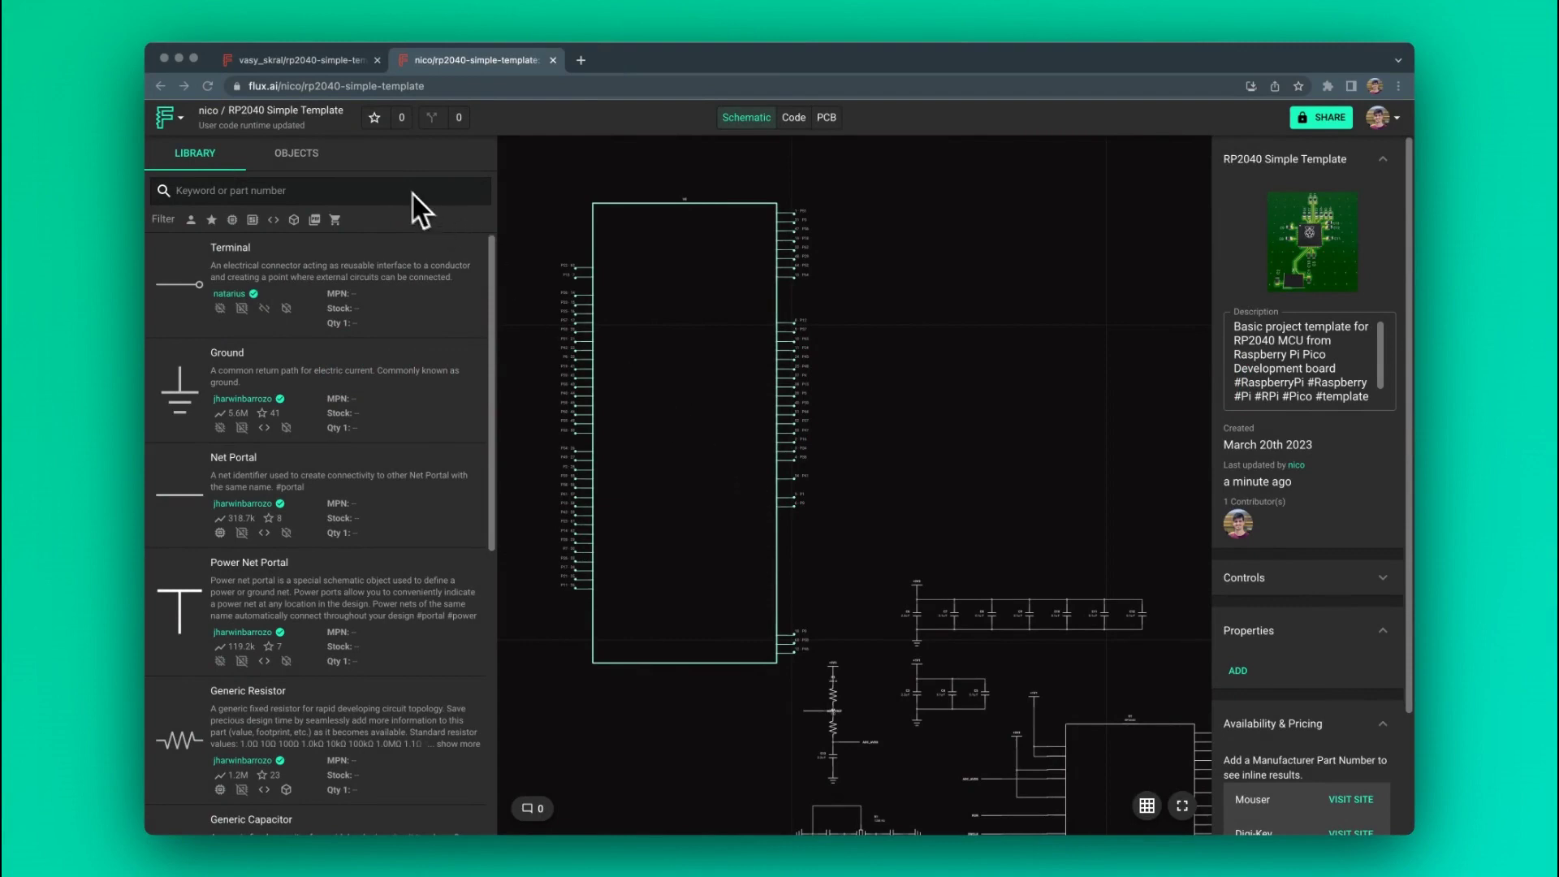
# Step: Search the library for "stm32" again and look up the file formats the project can import
pyautogui.click(358, 189)
pyautogui.write('stm32')
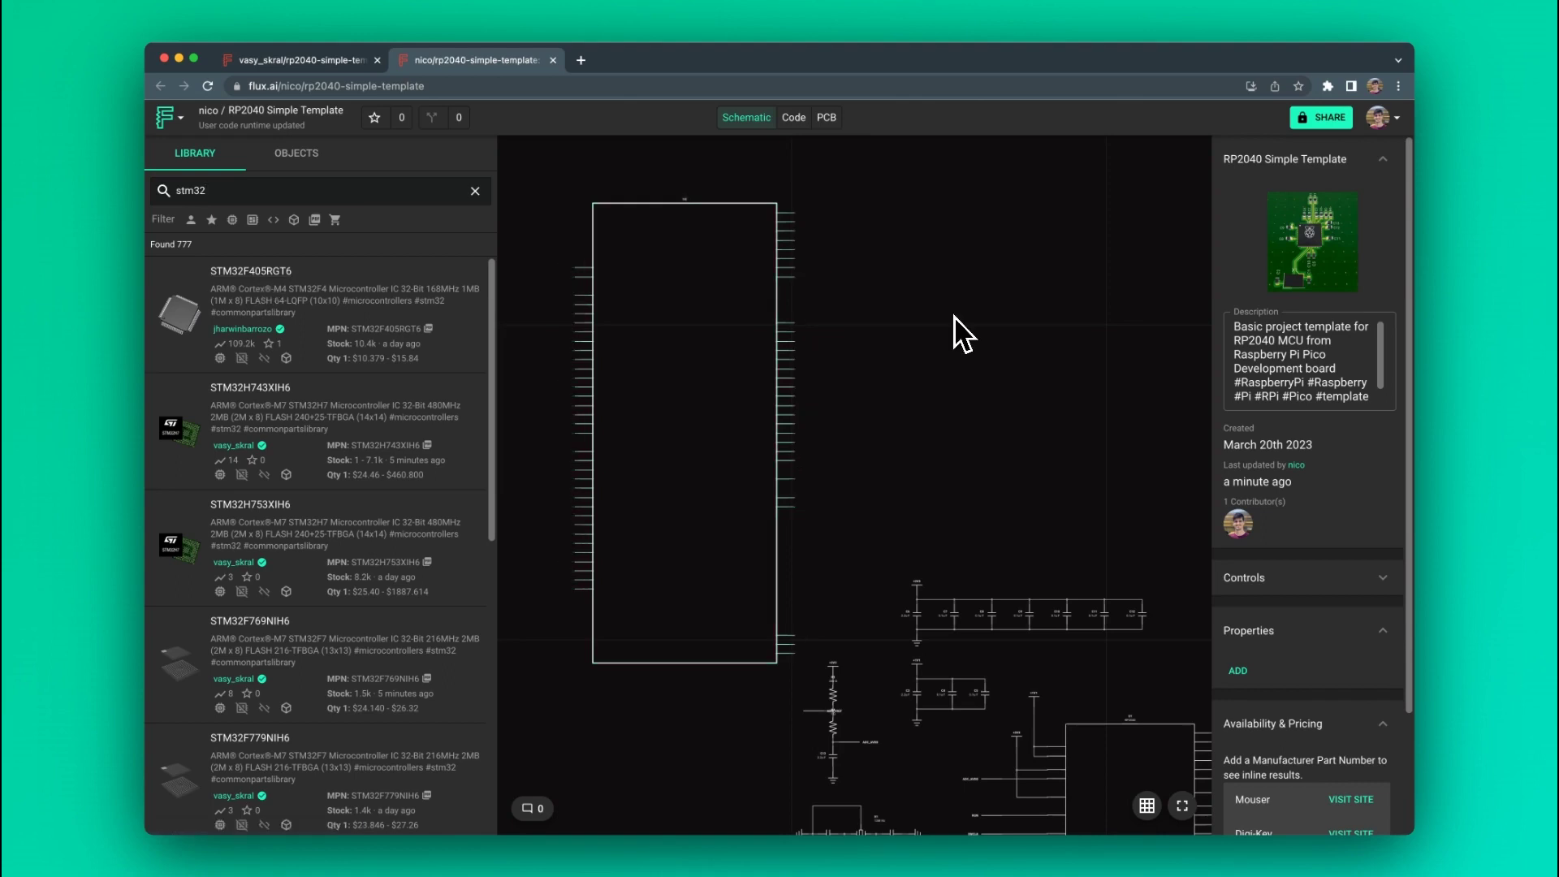
pyautogui.click(174, 118)
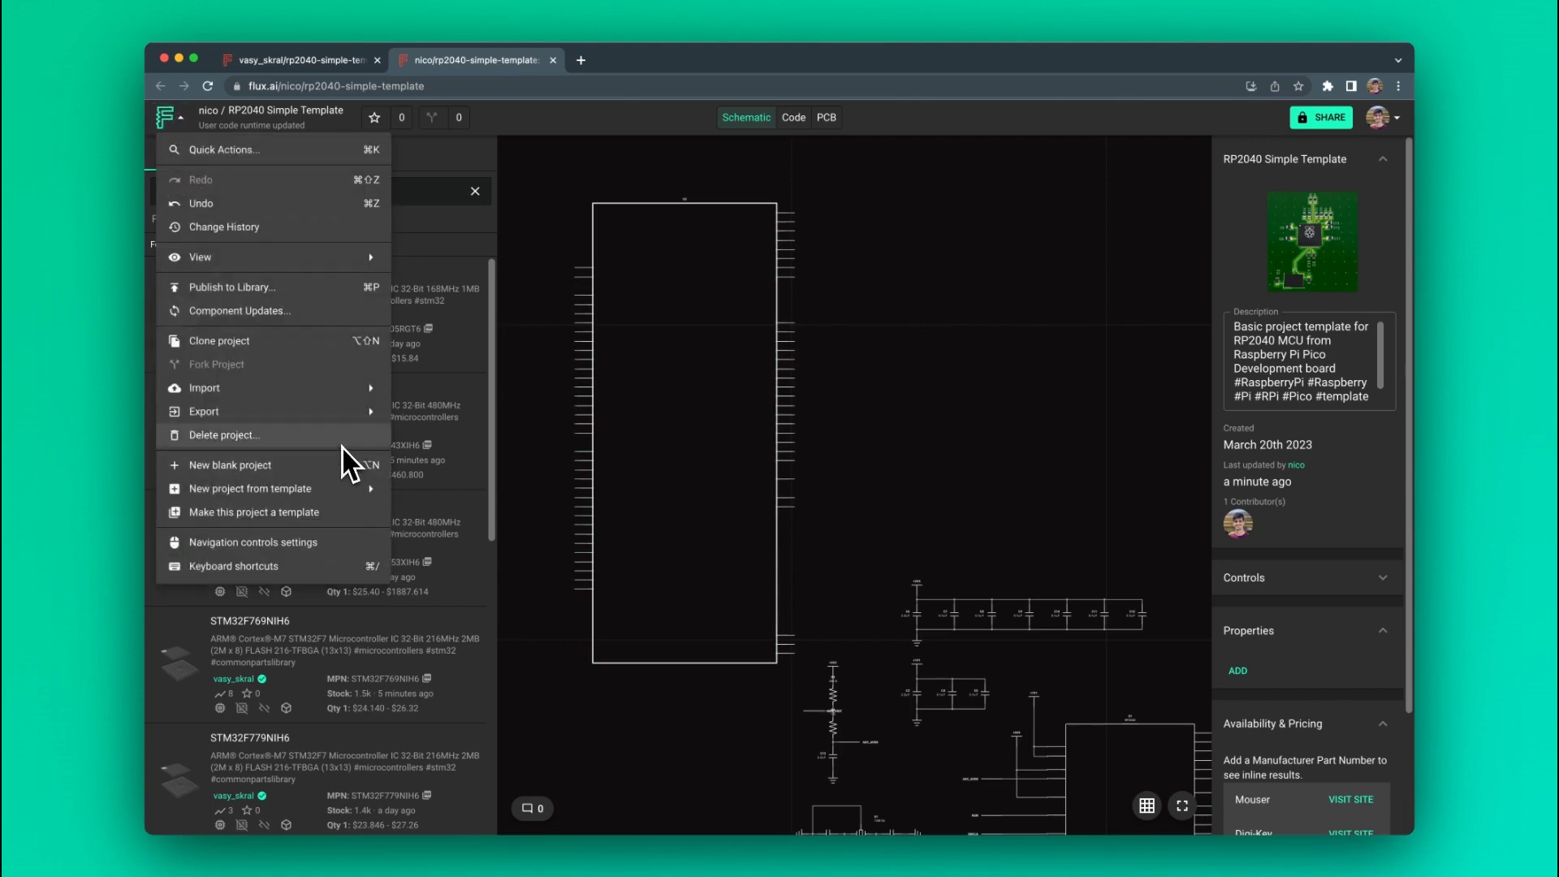
pyautogui.moveTo(279, 388)
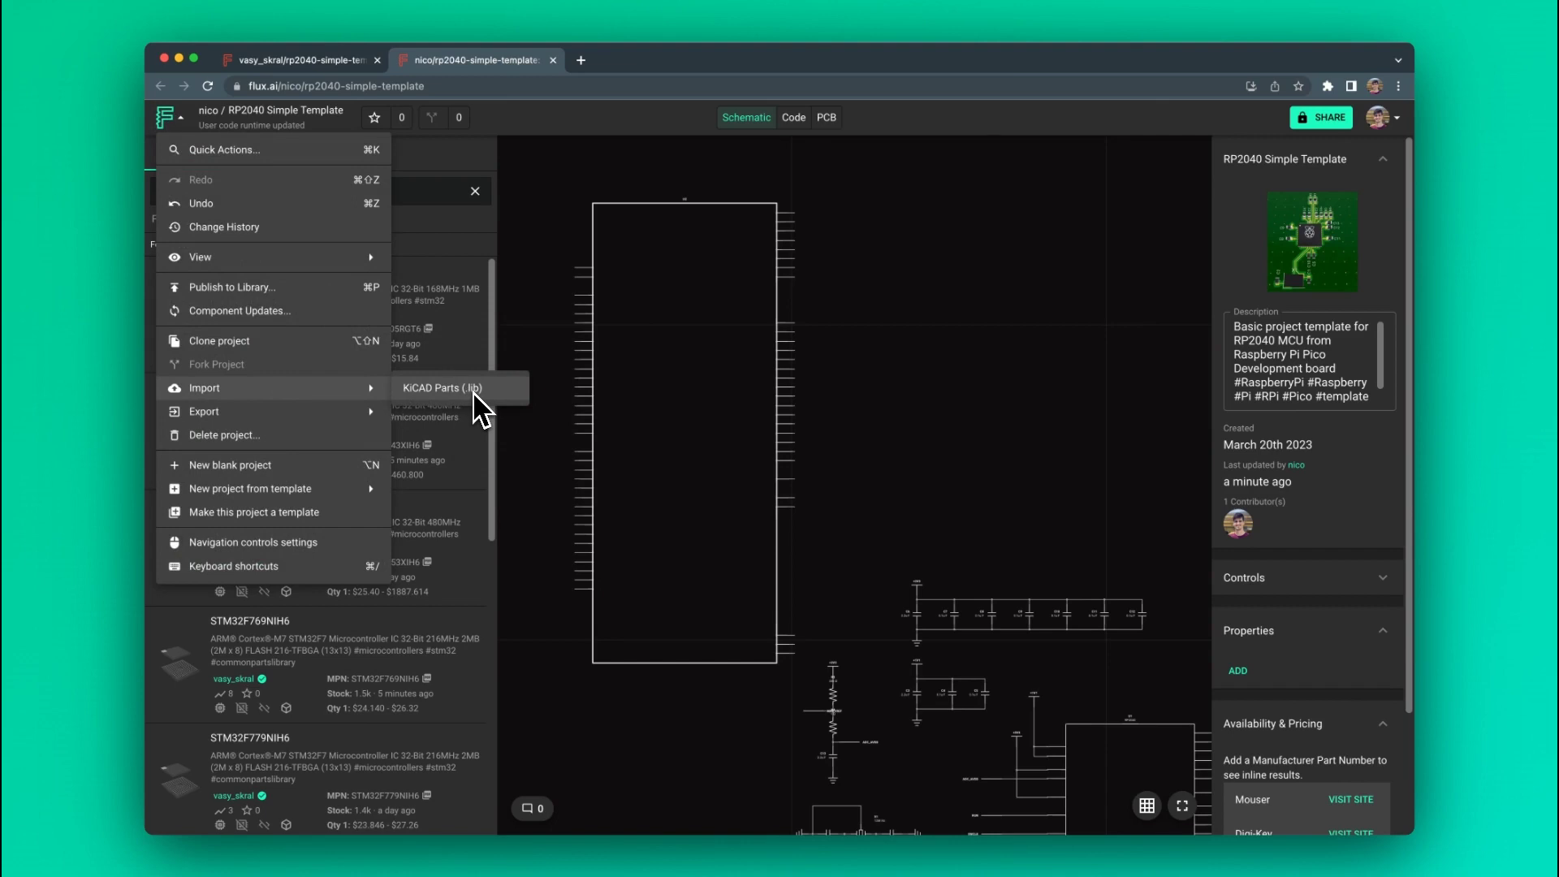
pyautogui.click(973, 317)
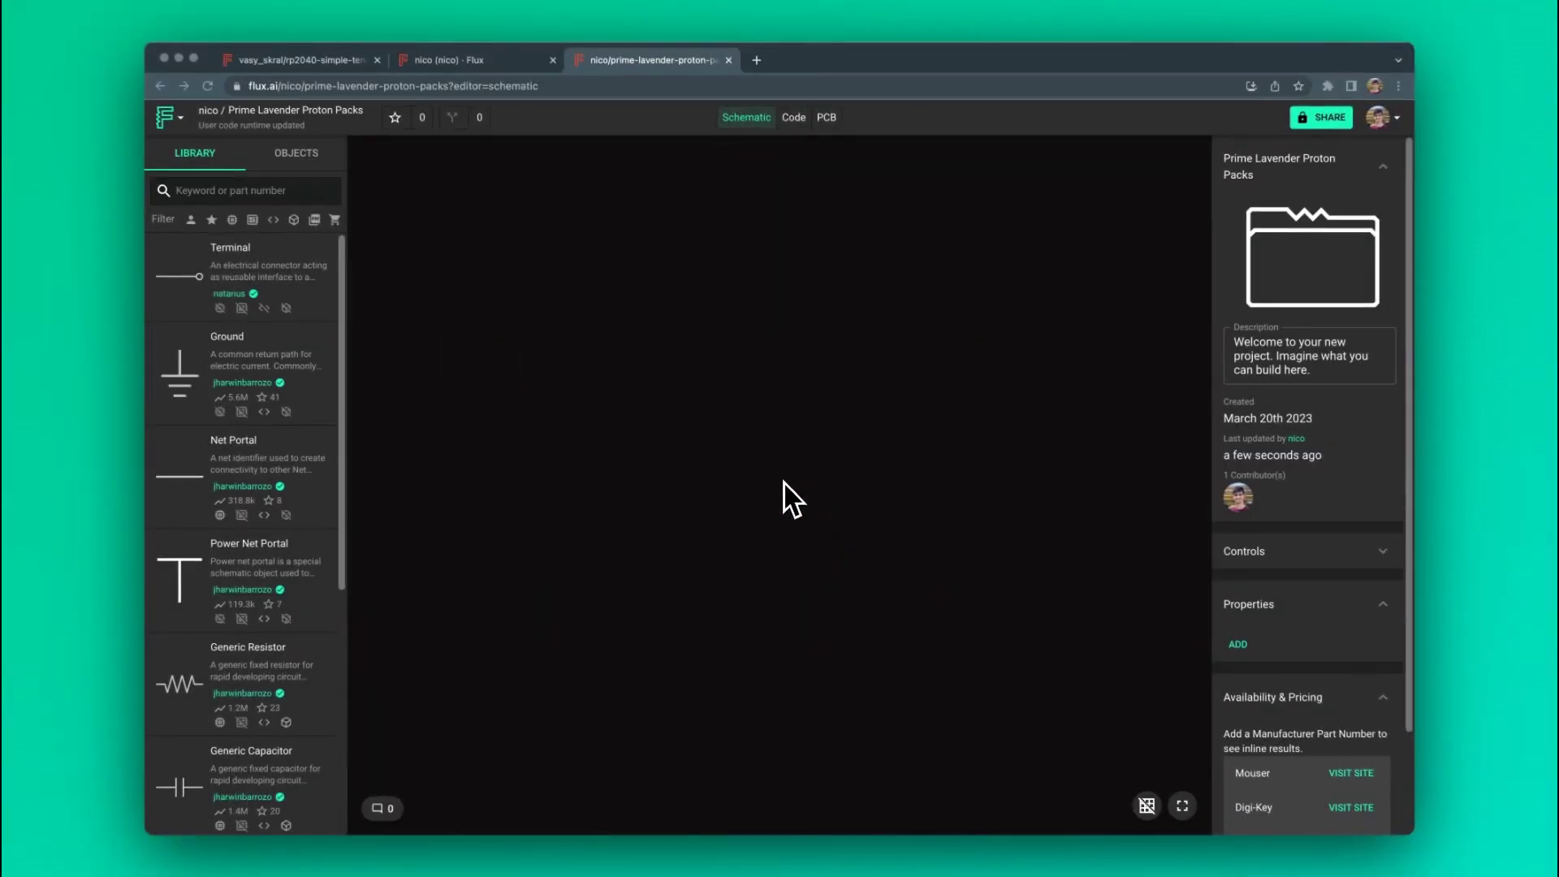
# Step: Place three Terminal components, P1, P2 and P3, apart from each other in the blank Sure Lavender Dejarik schematic
pyautogui.click(789, 463)
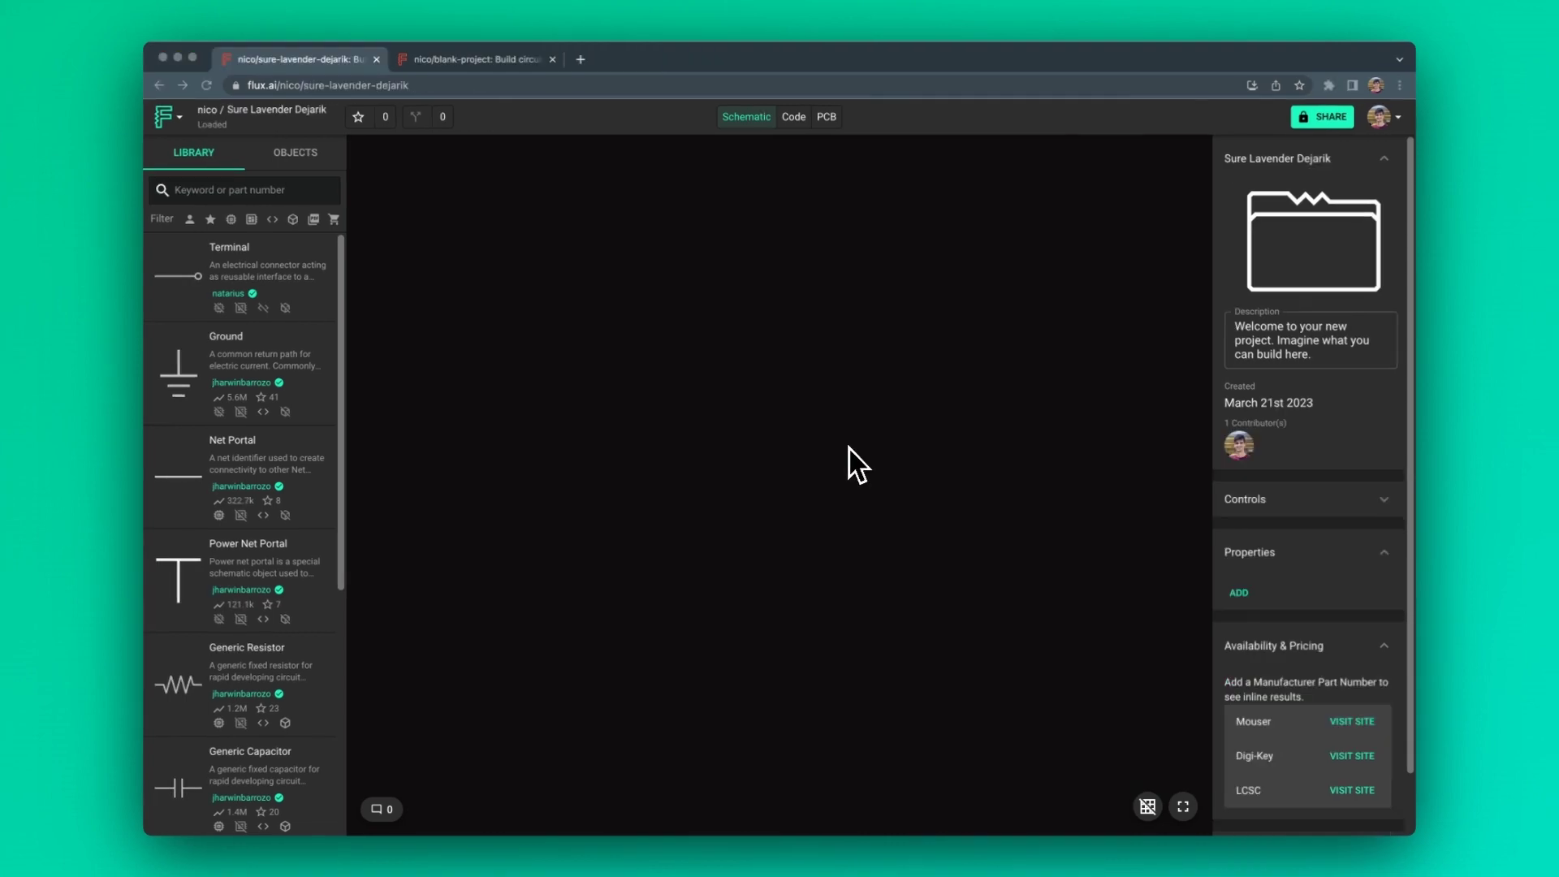
pyautogui.click(849, 447)
pyautogui.moveTo(234, 250); pyautogui.dragTo(775, 357)
pyautogui.moveTo(889, 270)
pyautogui.mouseDown()
pyautogui.moveTo(869, 290)
pyautogui.moveTo(905, 279)
pyautogui.mouseUp()
pyautogui.click(908, 372)
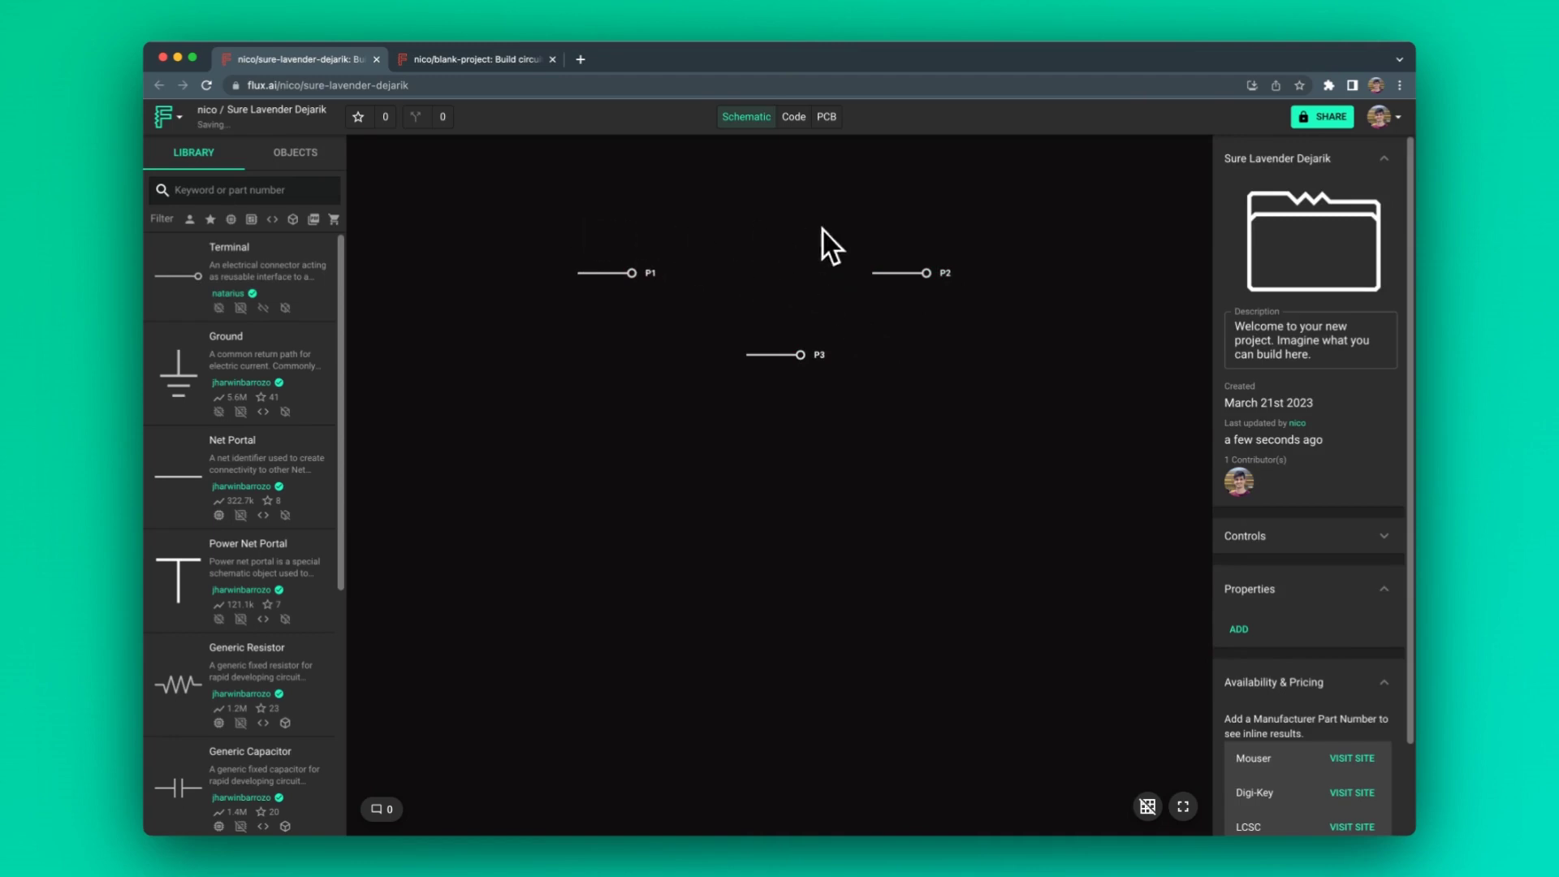
# Step: In the PCB layout, spread terminals P1 and P2 to either side above P3, and return to the schematic
pyautogui.click(826, 116)
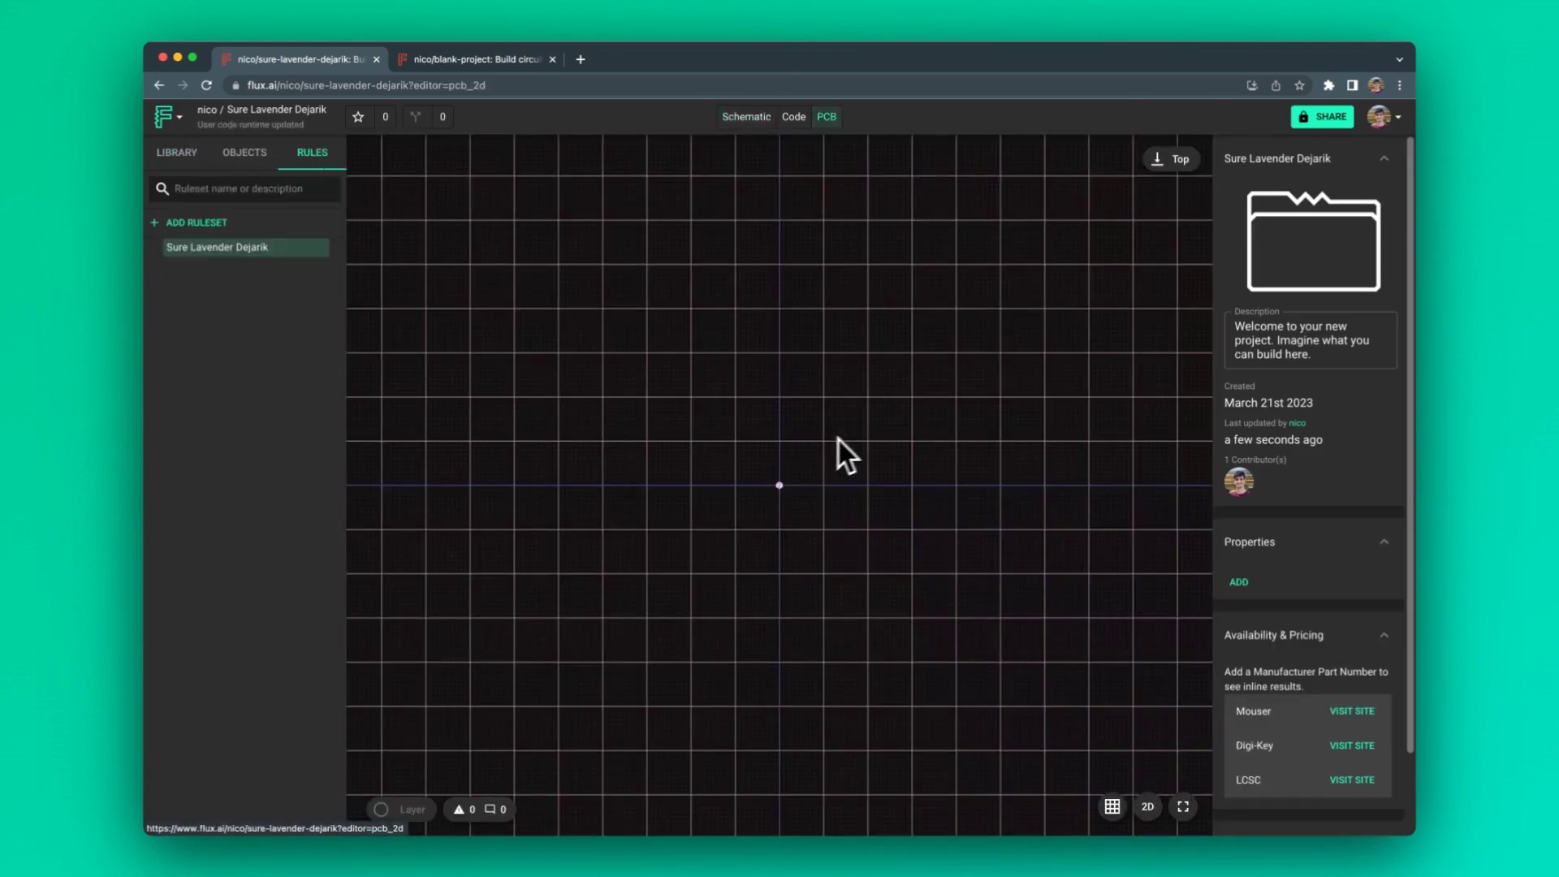
pyautogui.scroll(5, 786, 492)
pyautogui.click(718, 442)
pyautogui.moveTo(782, 485); pyautogui.dragTo(833, 442)
pyautogui.scroll(1, 772, 476)
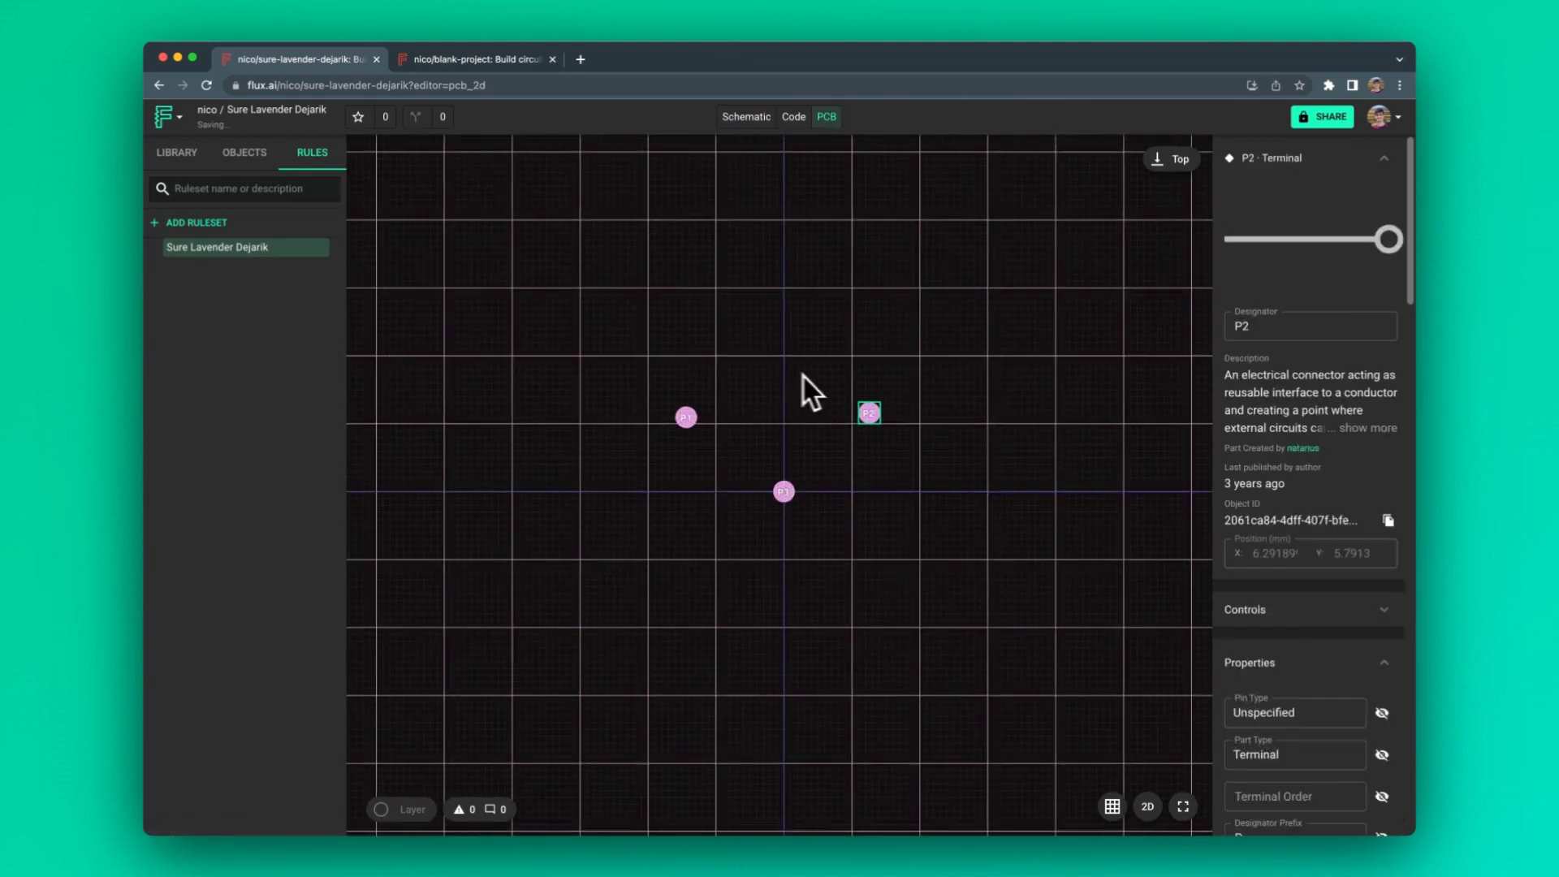
pyautogui.click(743, 122)
pyautogui.click(755, 295)
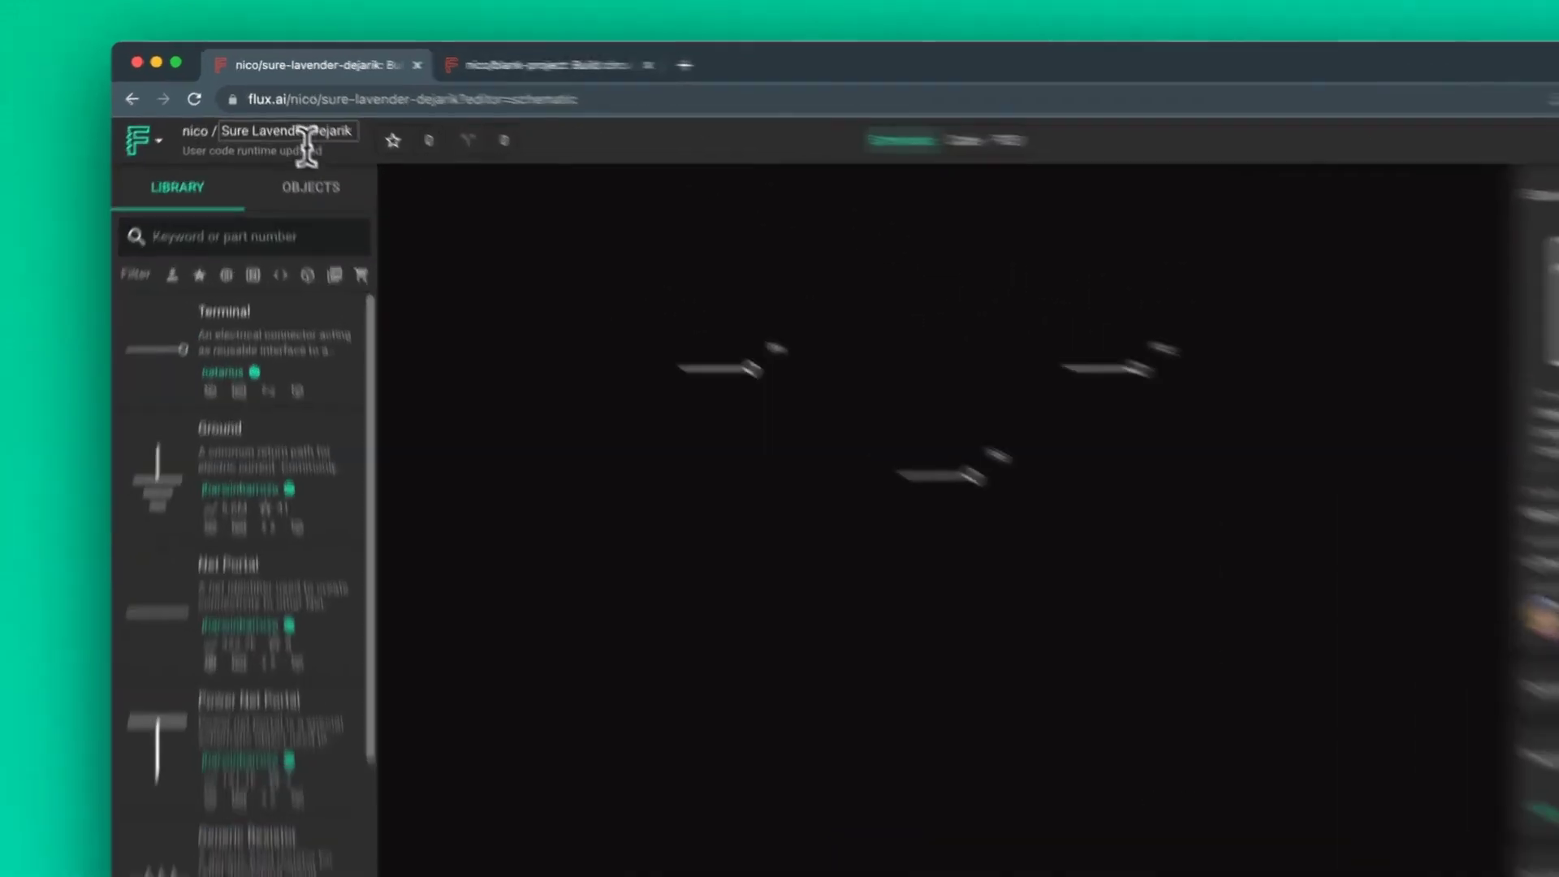
# Step: Check in the blank project whether its library offers "Sure Lavender Dejarik", clear the search and return to the terminal project
pyautogui.click(284, 110)
pyautogui.press('super+c')
pyautogui.click(479, 61)
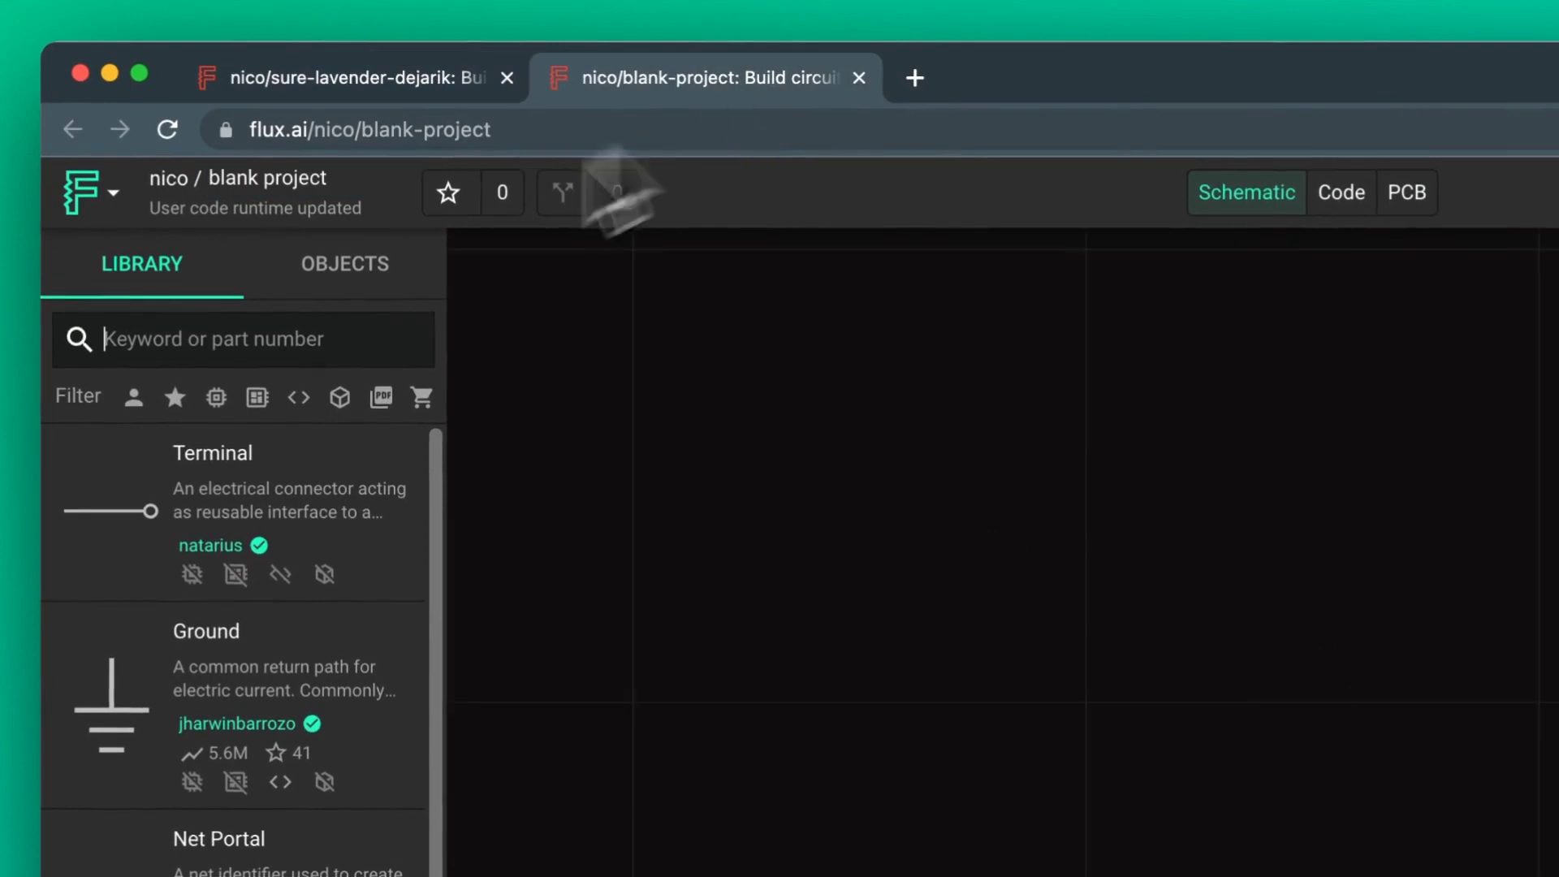
pyautogui.click(181, 357)
pyautogui.press('super+v')
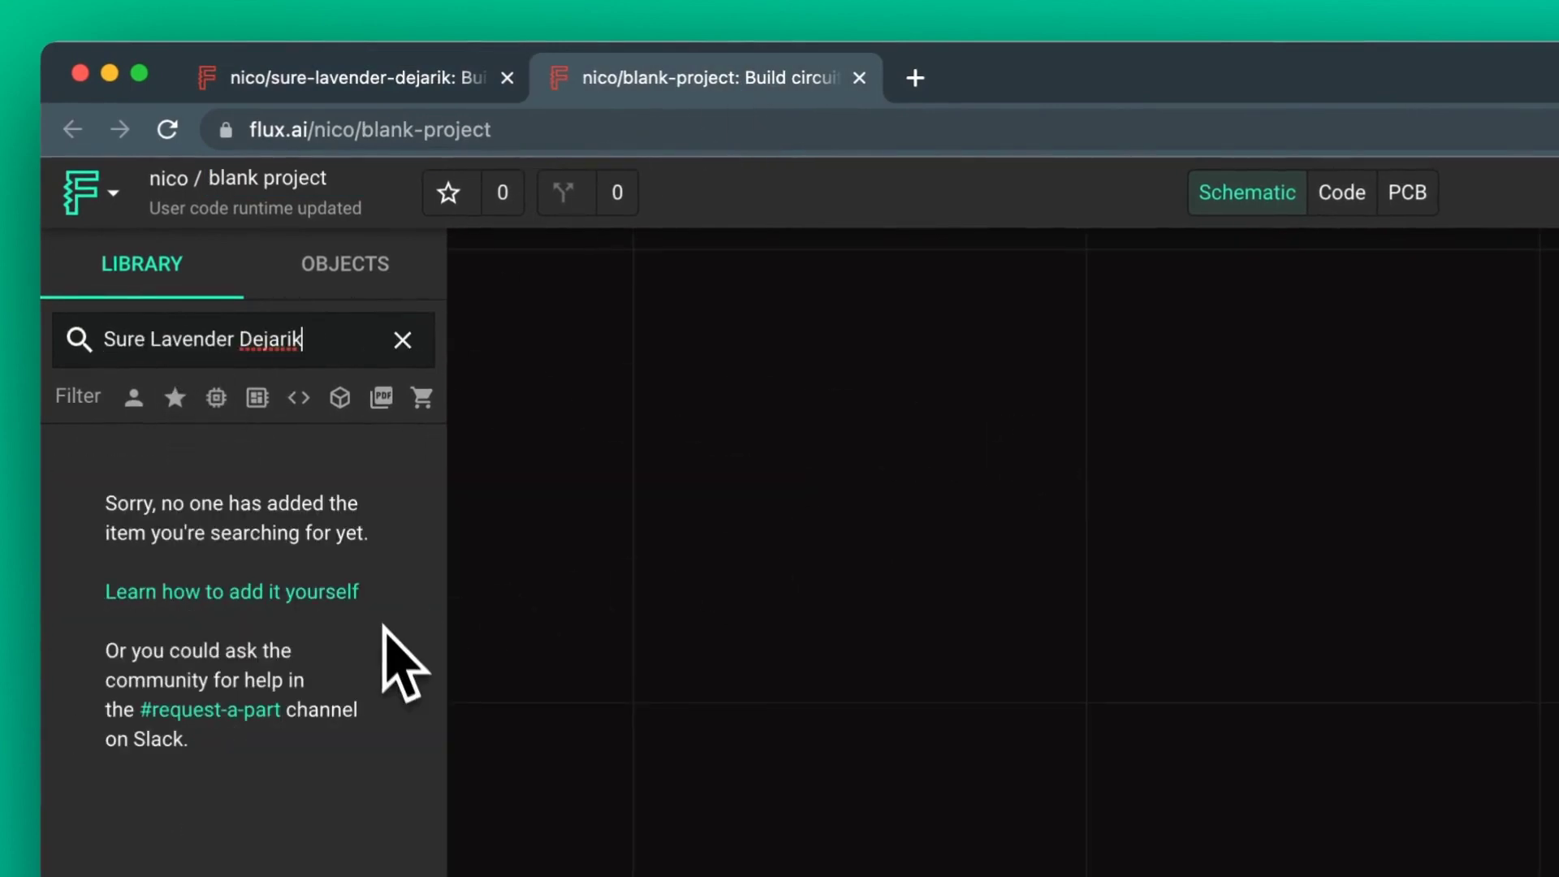
pyautogui.click(402, 340)
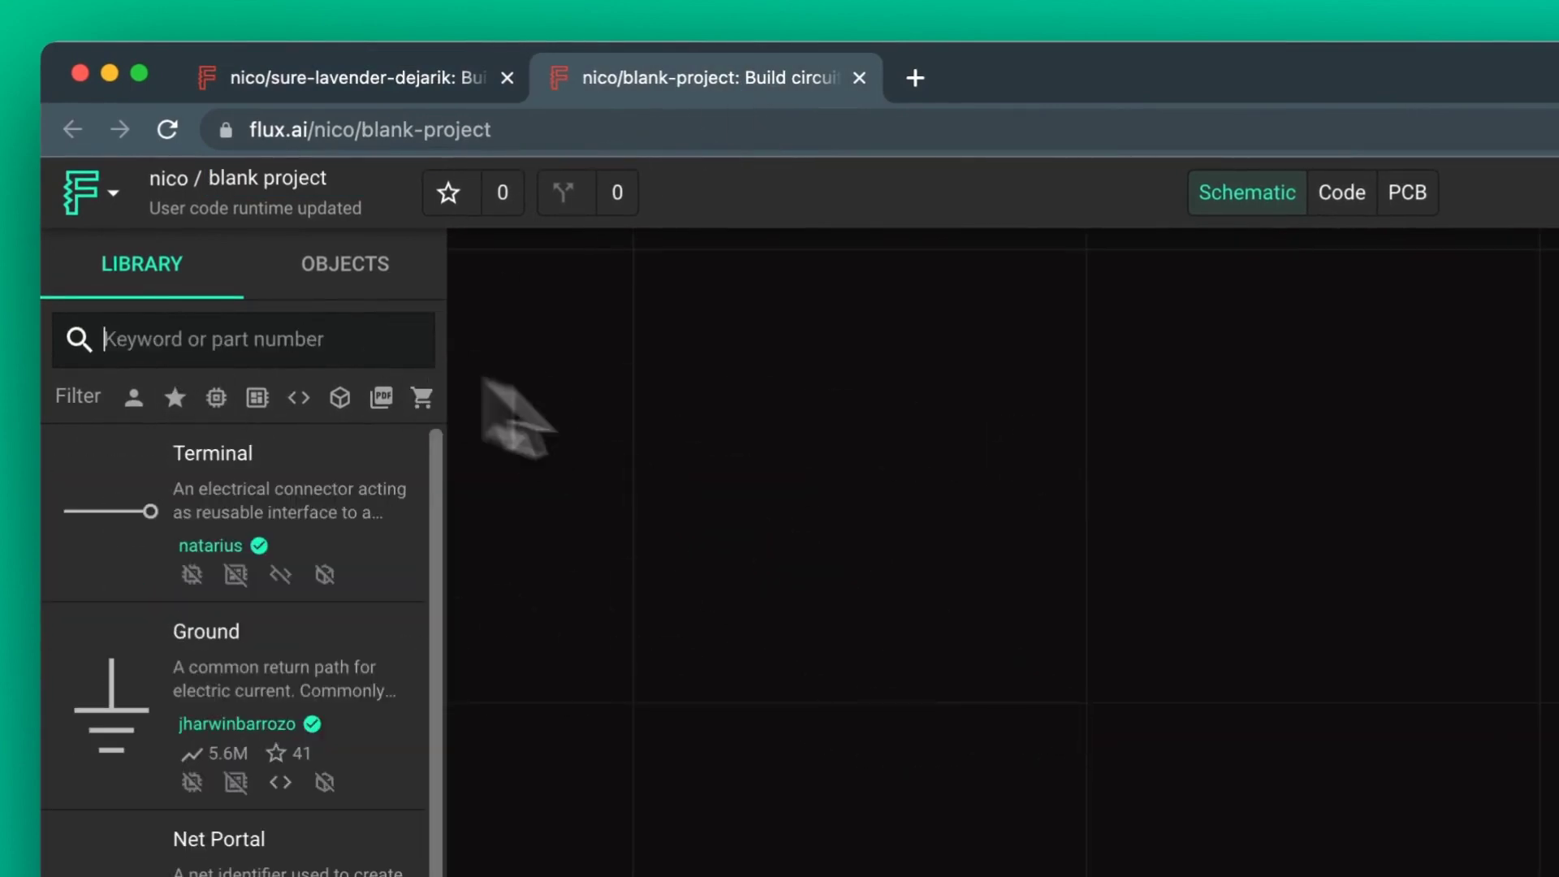
pyautogui.click(430, 75)
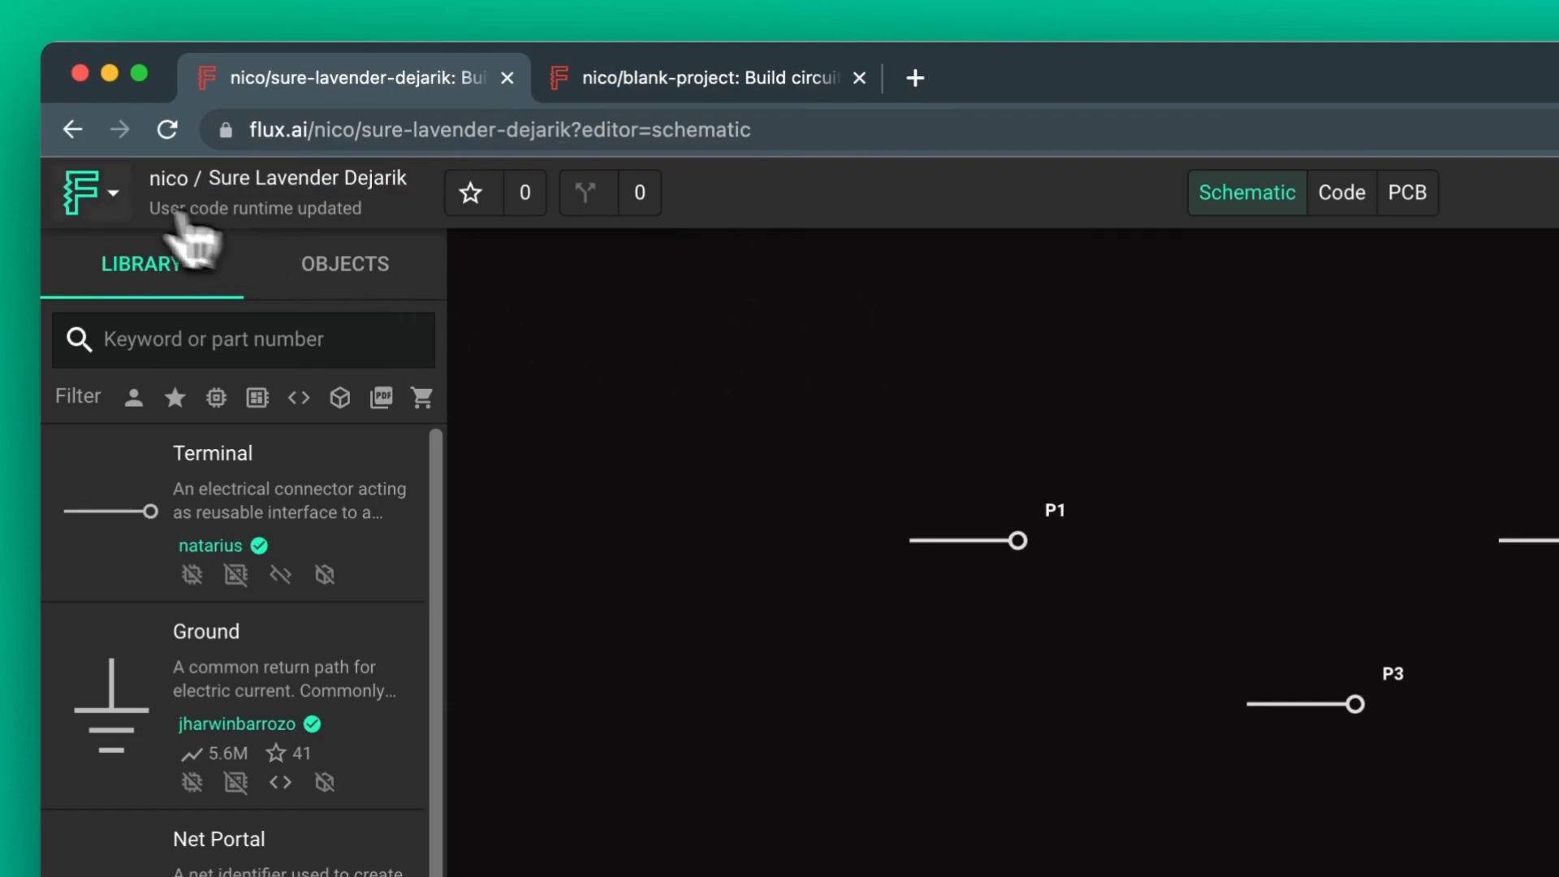
# Step: Publish the Sure Lavender Dejarik project to the component library
pyautogui.click(105, 199)
pyautogui.click(295, 529)
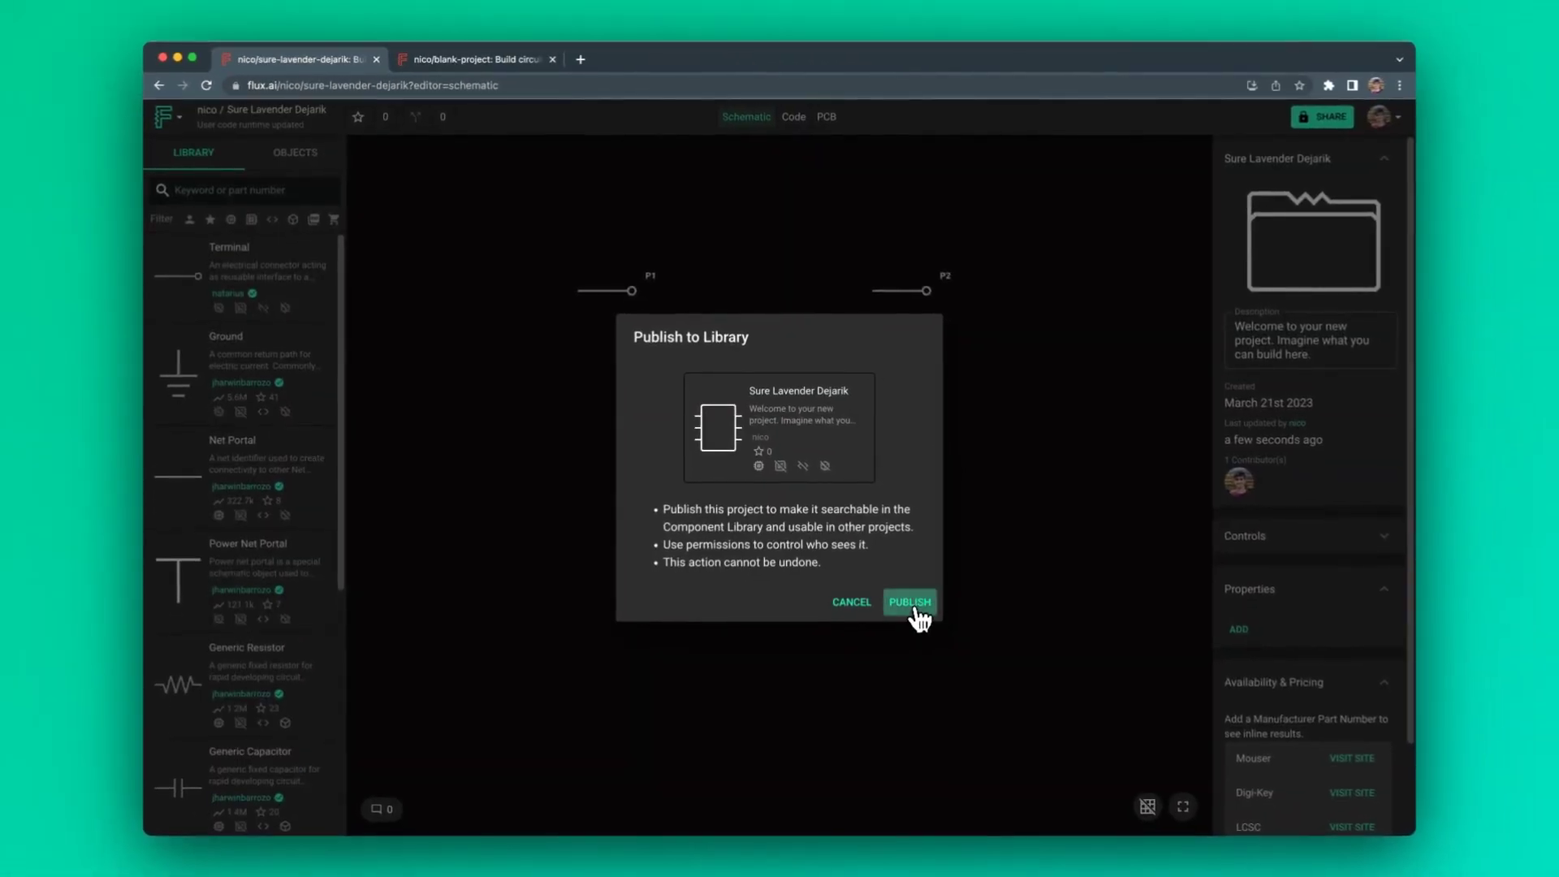
pyautogui.click(909, 603)
pyautogui.click(924, 564)
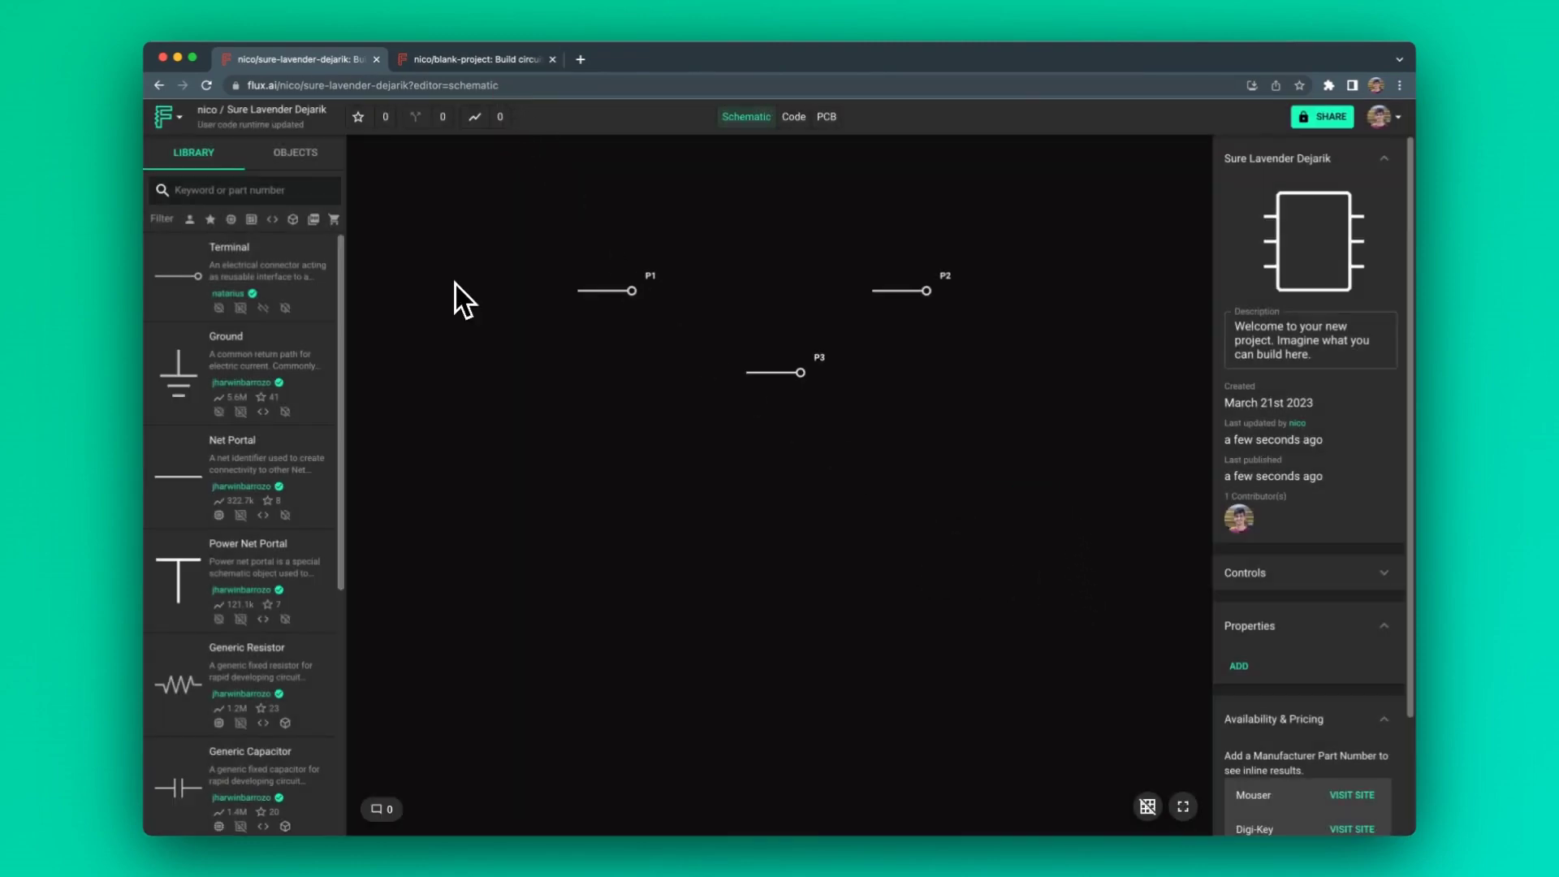
# Step: In the blank project, search the library for "sure" and place the Sure Lavender Dejarik component in the schematic
pyautogui.click(514, 61)
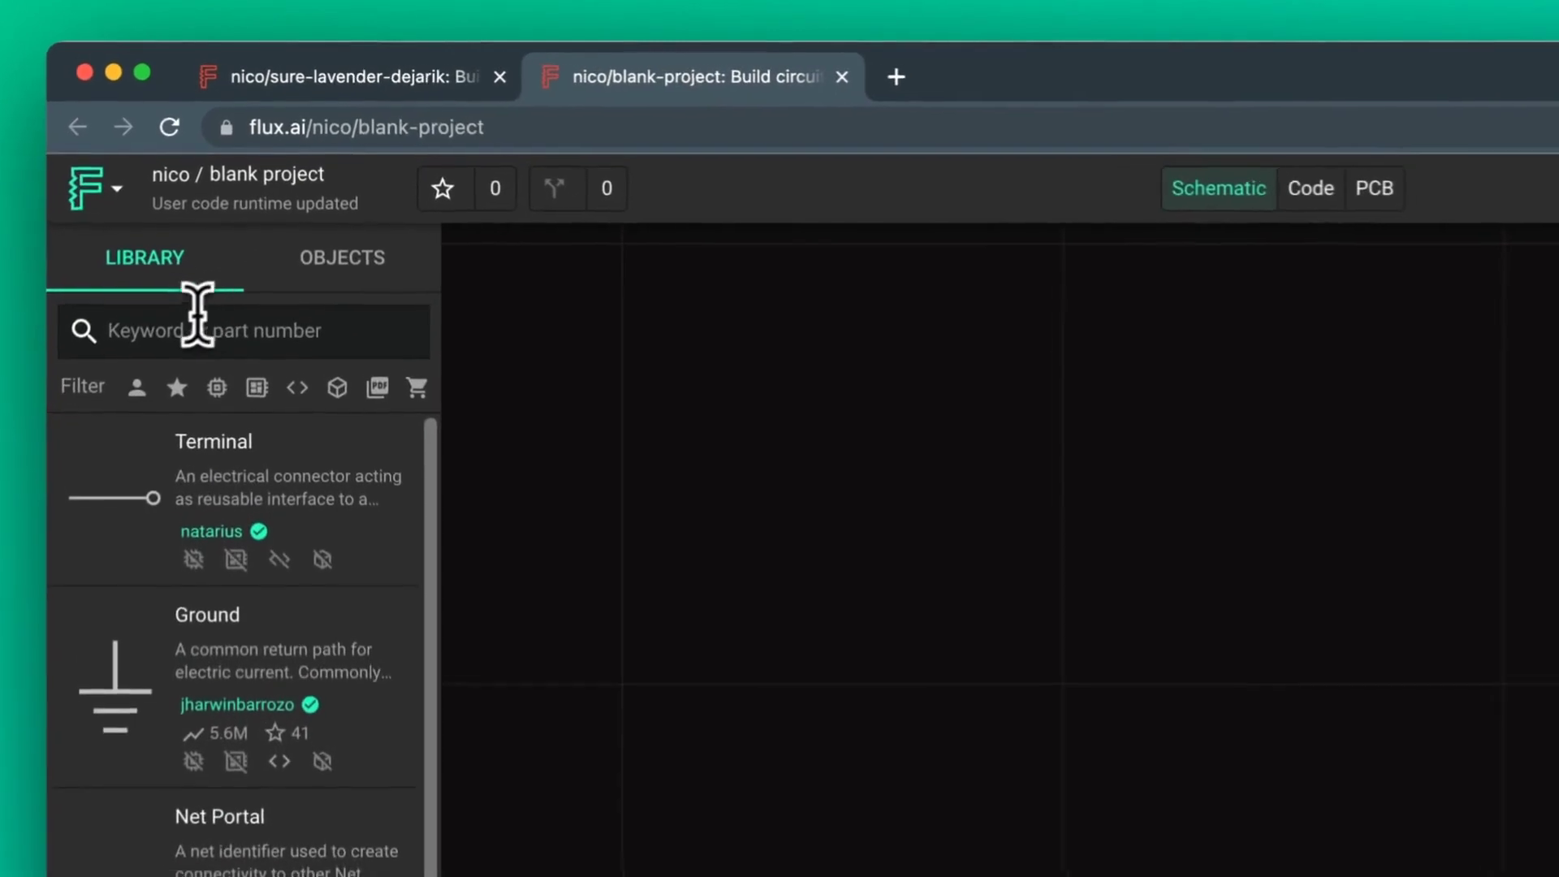
pyautogui.write('sure')
pyautogui.moveTo(203, 528); pyautogui.dragTo(1237, 576)
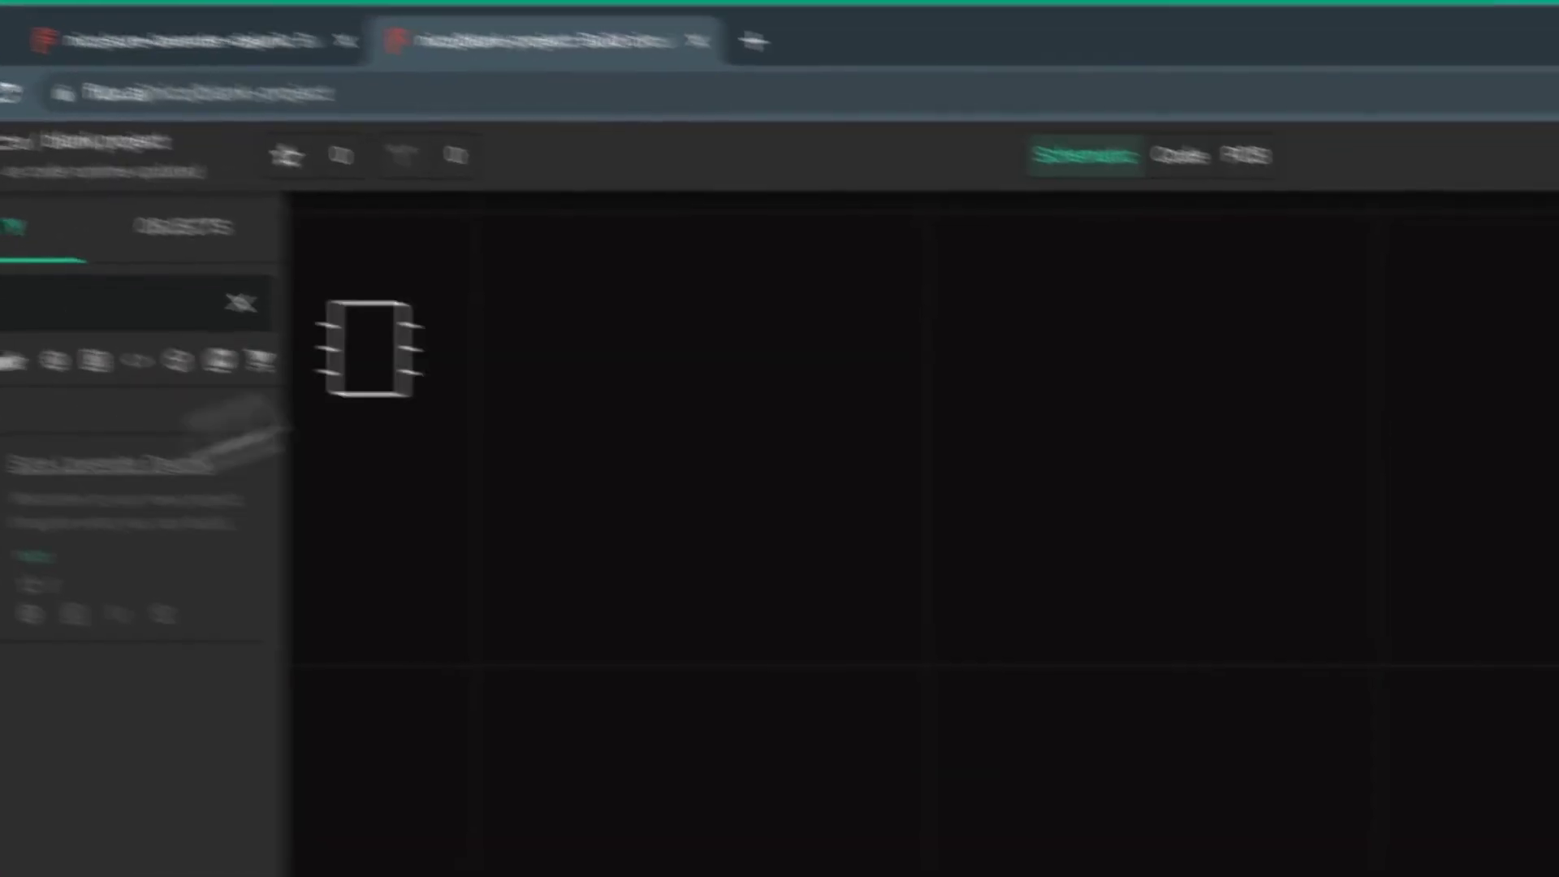
pyautogui.moveTo(802, 451); pyautogui.dragTo(798, 454)
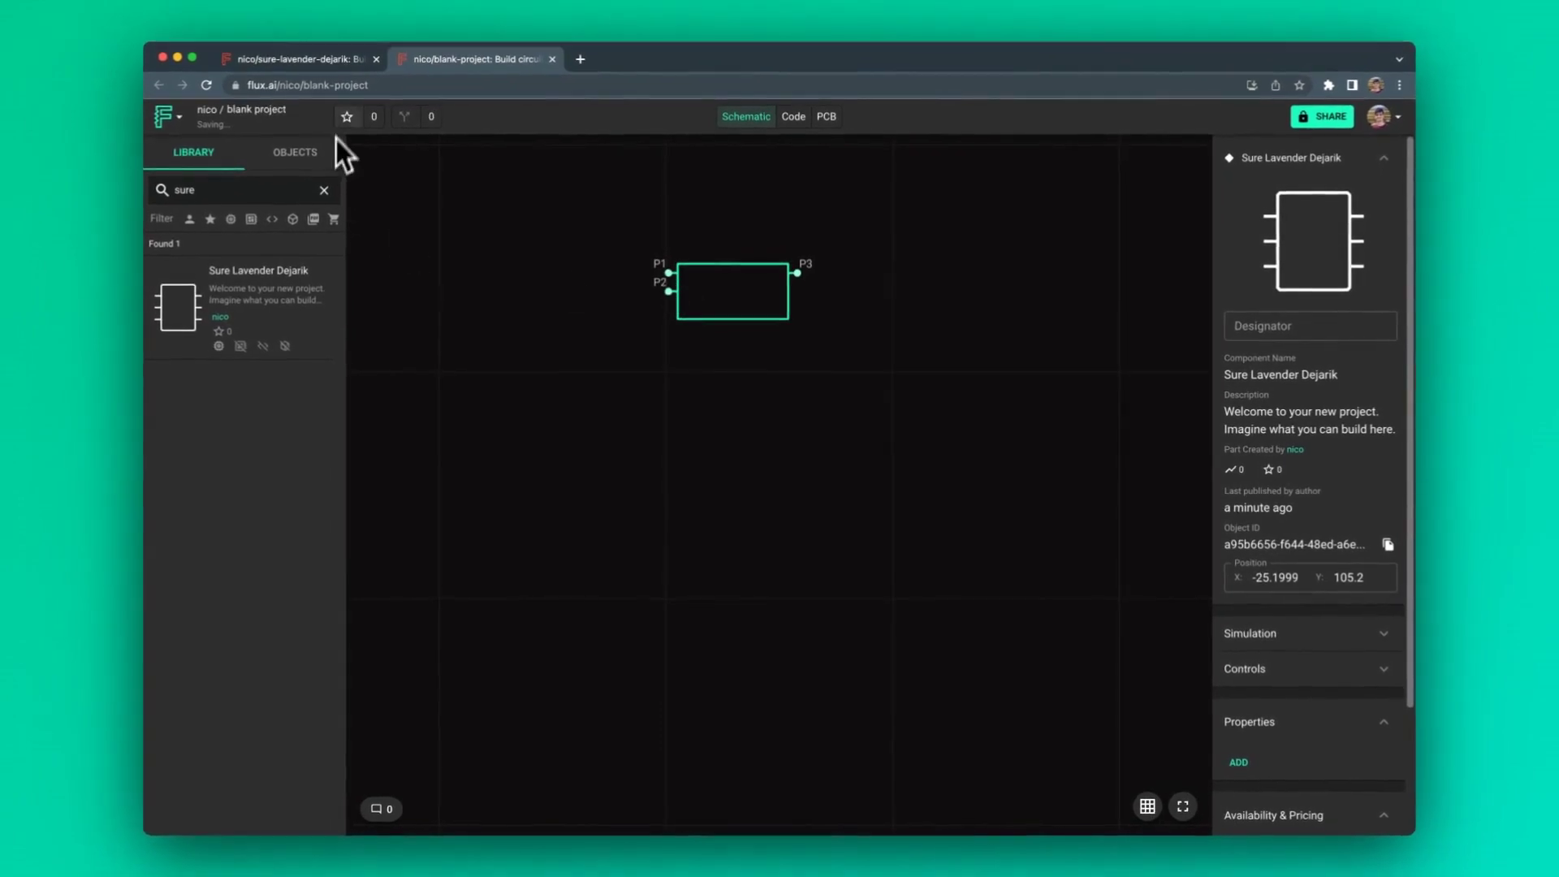
pyautogui.click(588, 254)
# Step: Add a Generic Resistor to the Sure Lavender Dejarik schematic above the terminals and wire it to terminal P1
pyautogui.click(338, 59)
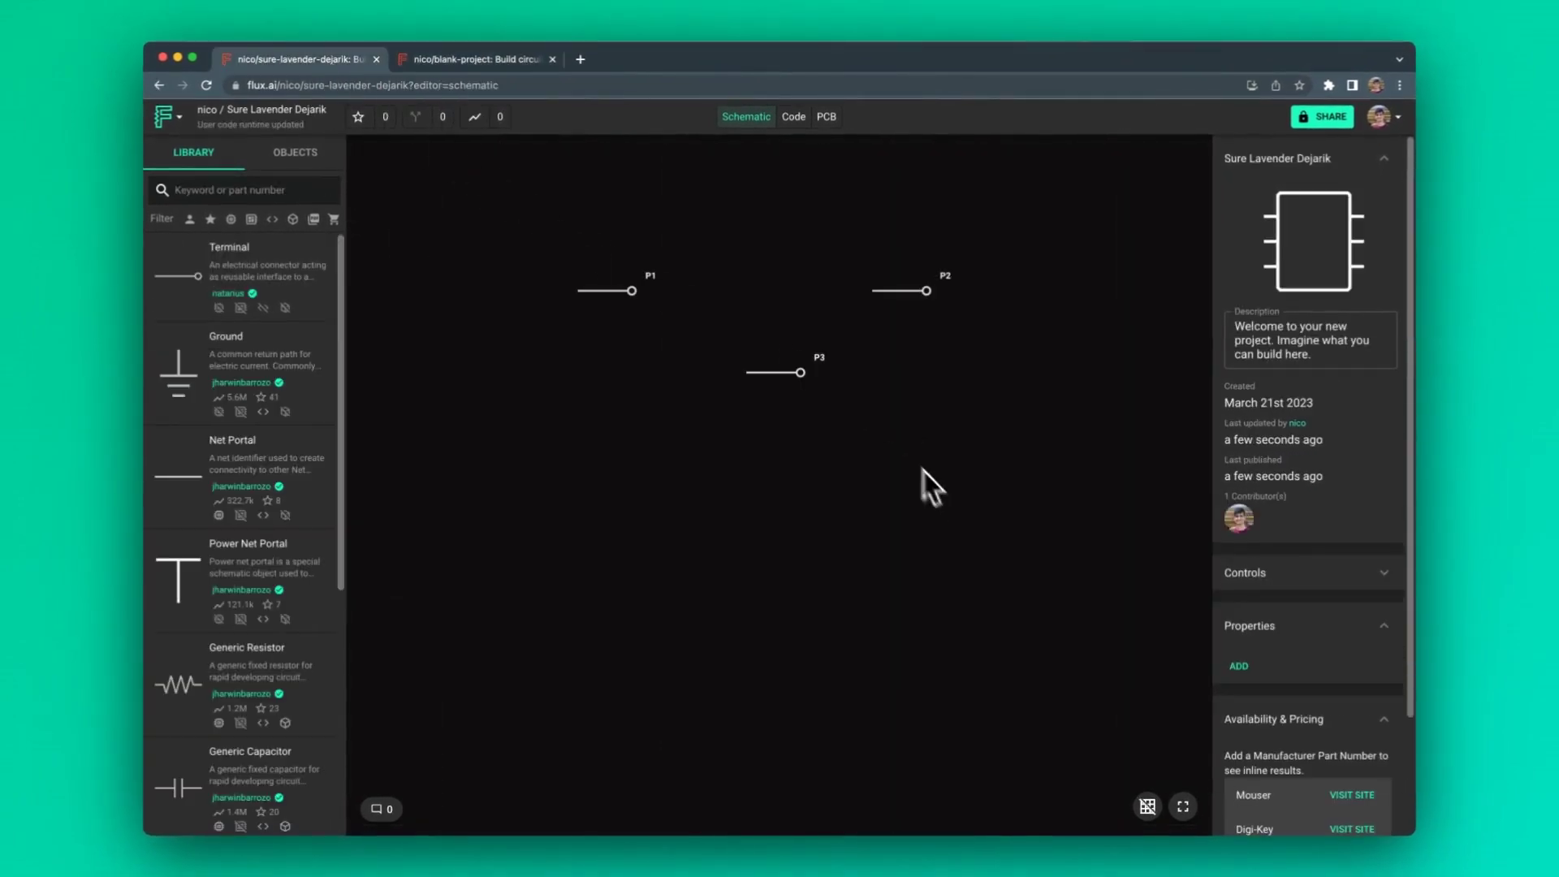
pyautogui.moveTo(834, 304); pyautogui.dragTo(836, 365)
pyautogui.moveTo(265, 644); pyautogui.dragTo(768, 344)
pyautogui.moveTo(613, 373)
pyautogui.mouseDown()
pyautogui.moveTo(640, 412)
pyautogui.moveTo(642, 338)
pyautogui.moveTo(747, 355)
pyautogui.mouseUp()
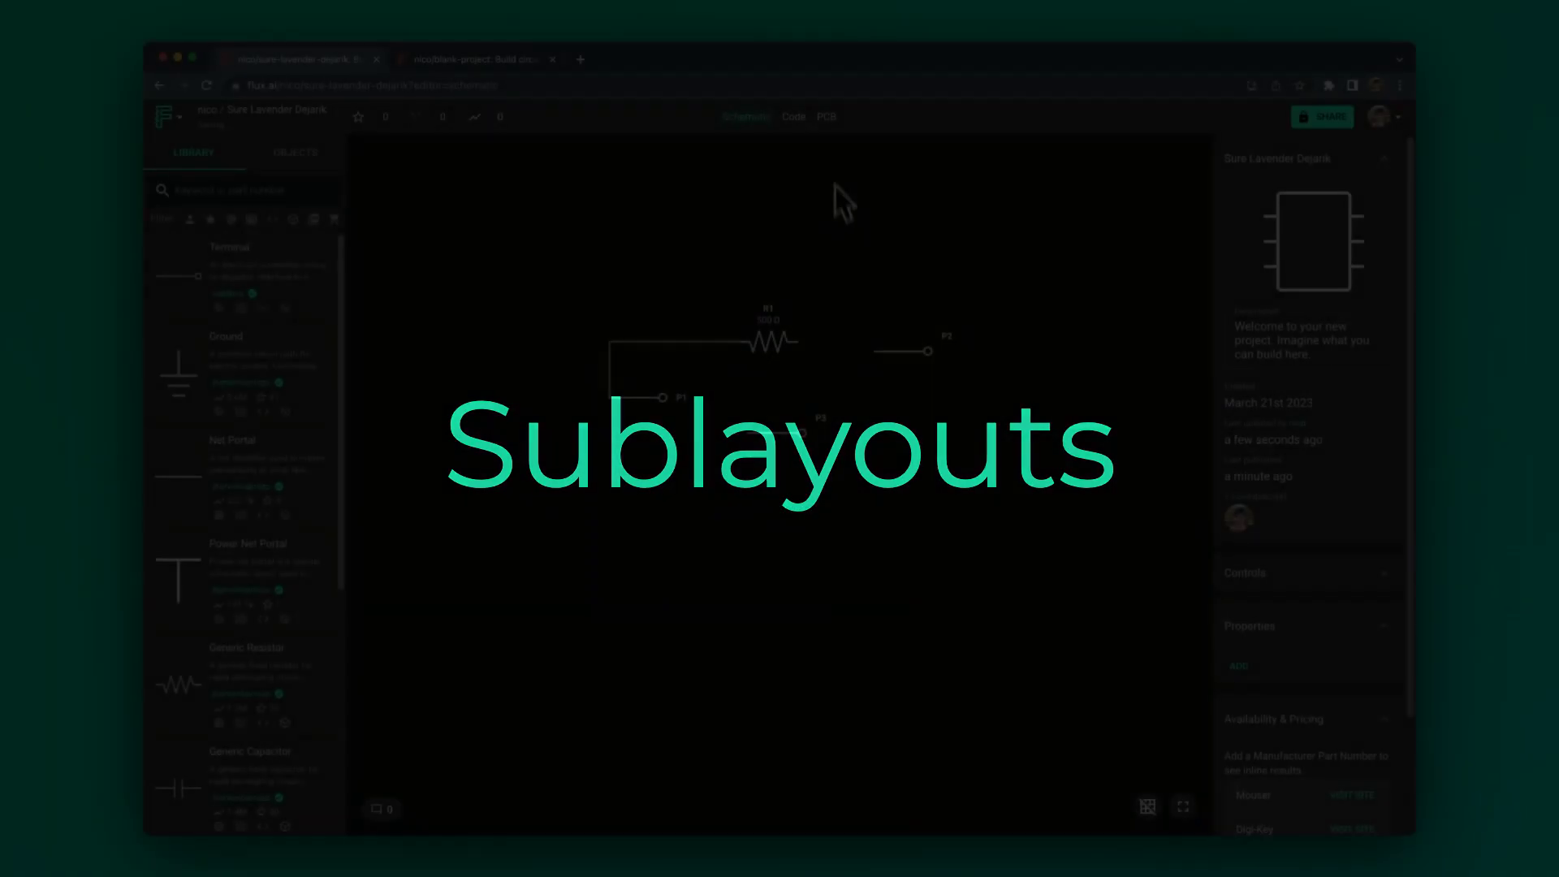
# Step: In the PCB layout, move terminal P3 above resistor R1 and route a trace from R1's left pad to terminal P1
pyautogui.click(826, 116)
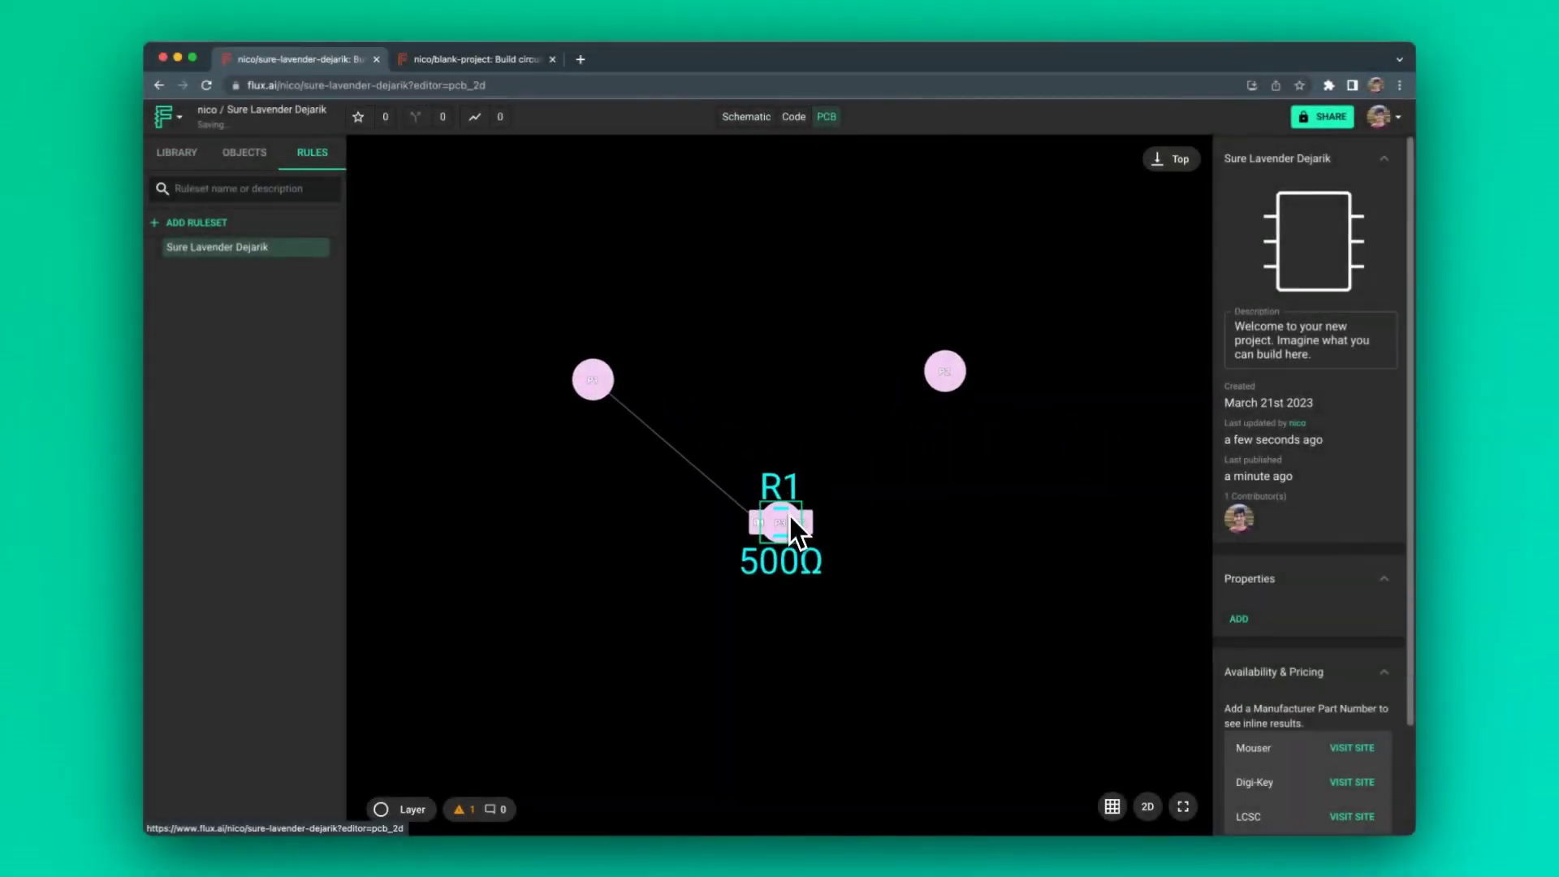
pyautogui.moveTo(787, 508); pyautogui.dragTo(769, 281)
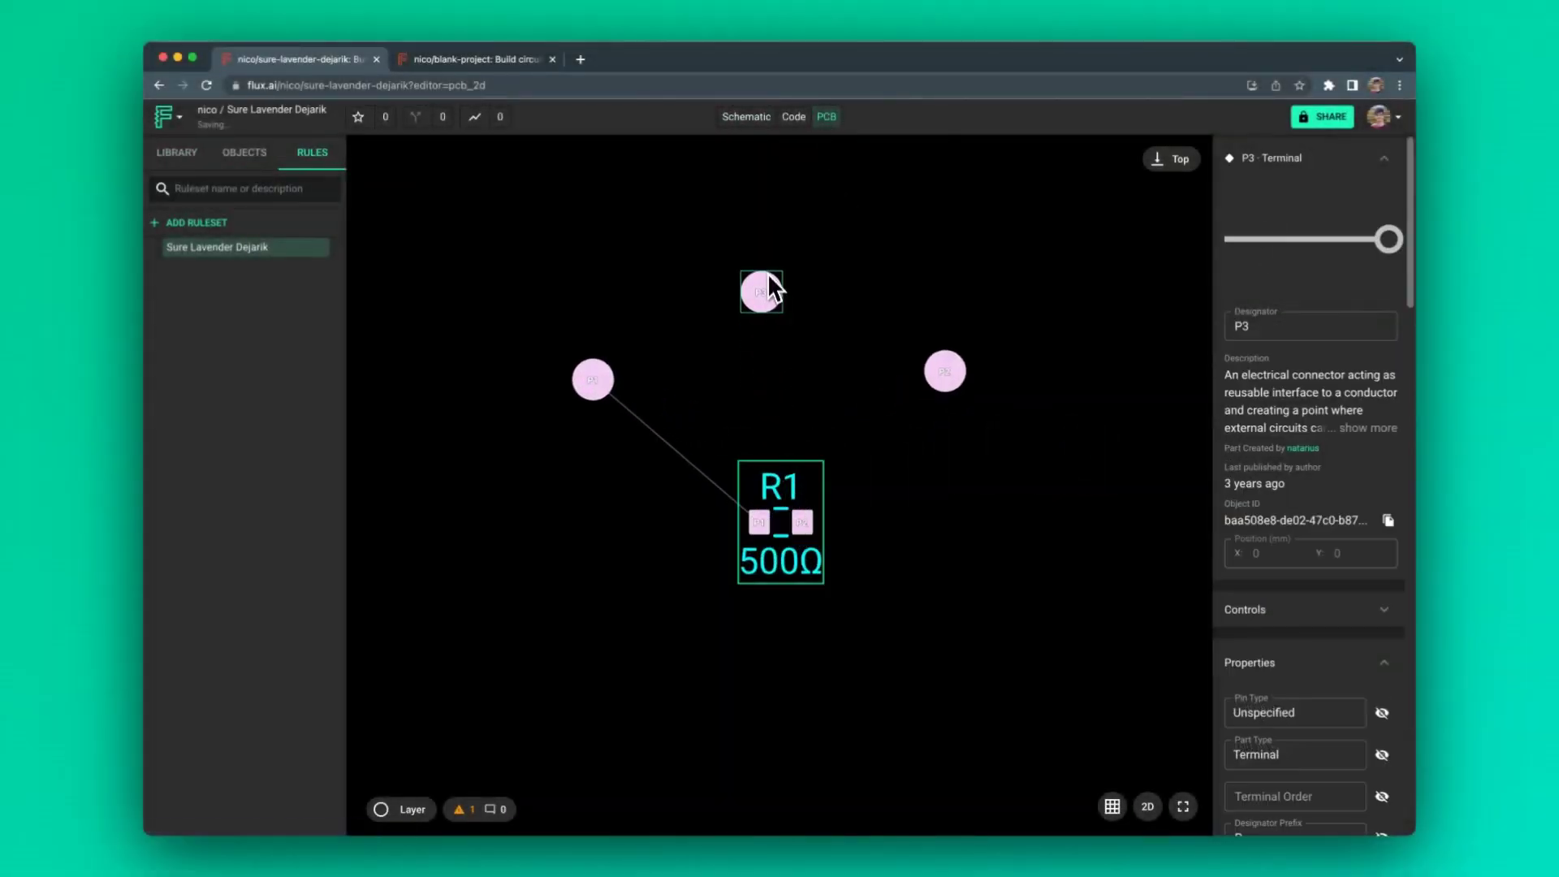
pyautogui.click(760, 523)
pyautogui.click(593, 379)
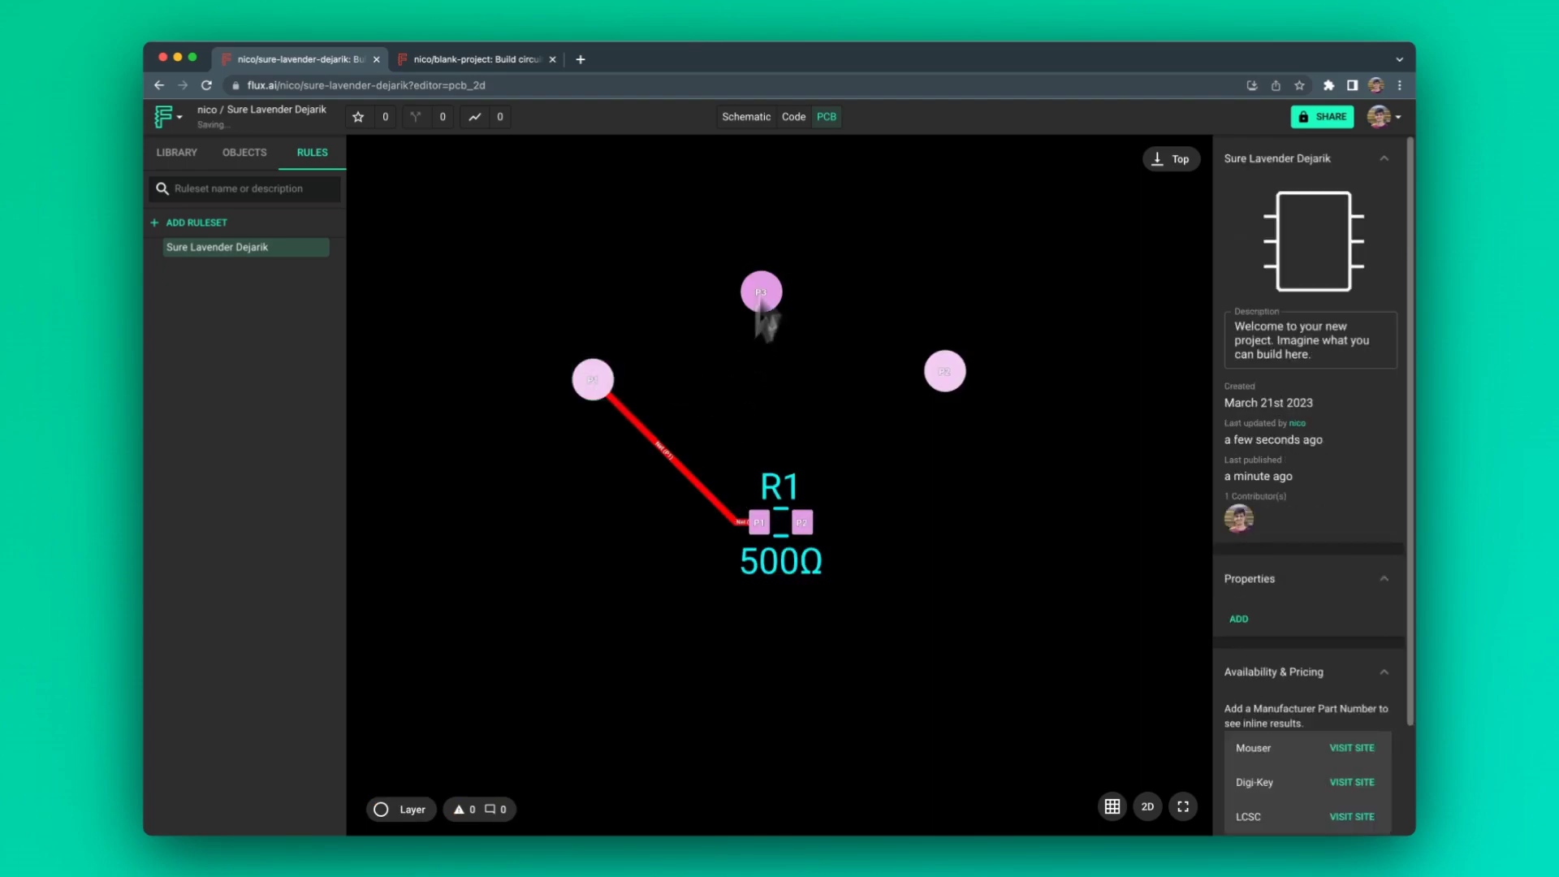
# Step: Return to the schematic and publish the Sure Lavender Dejarik changes without notes
pyautogui.click(759, 119)
pyautogui.click(167, 116)
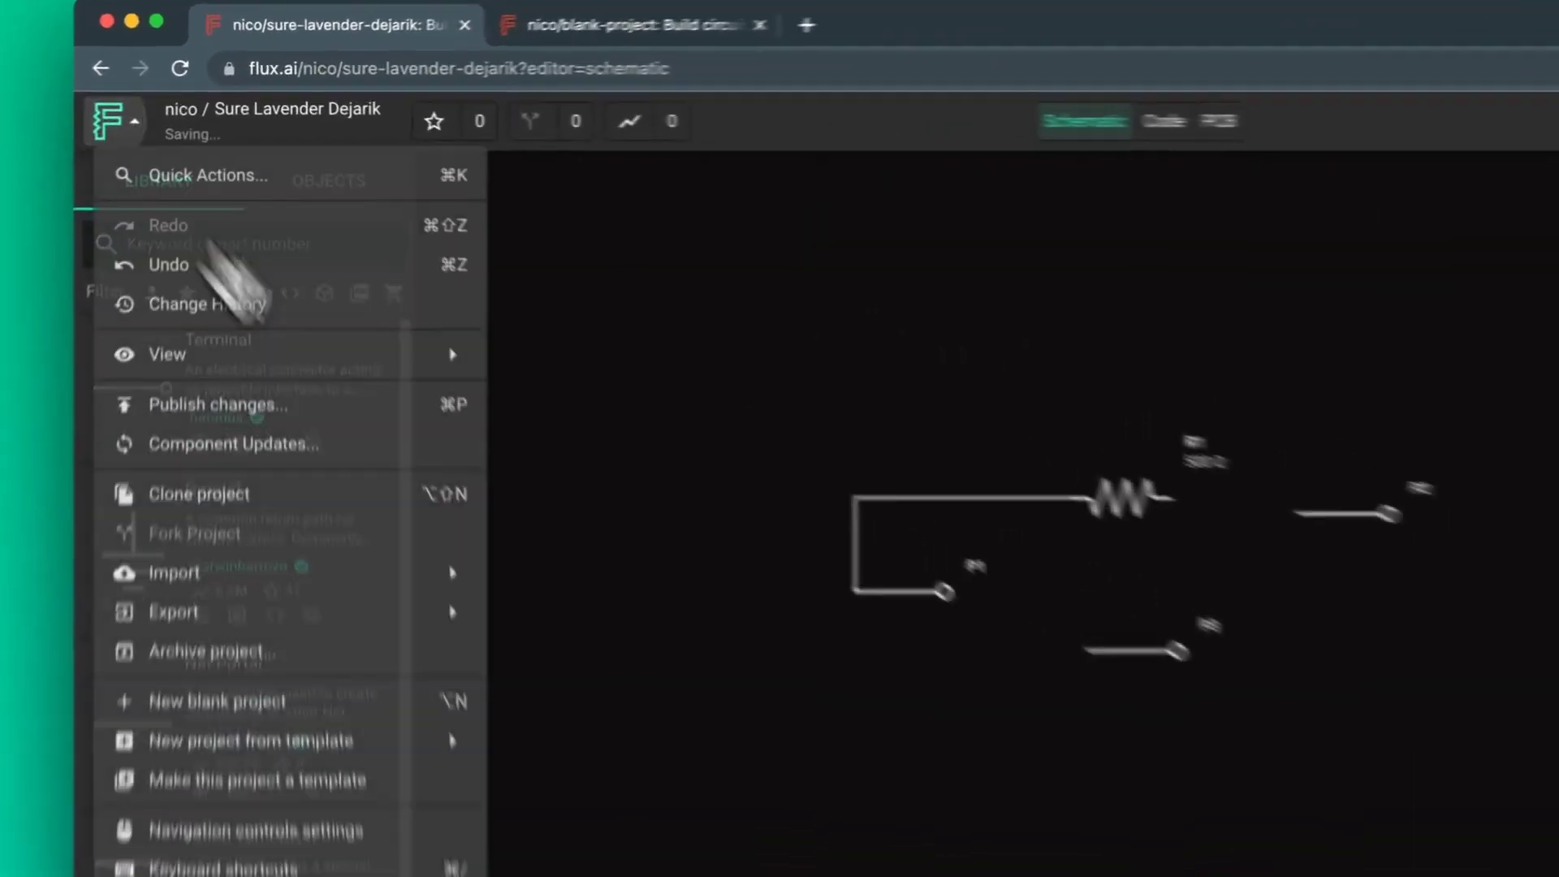
pyautogui.click(236, 278)
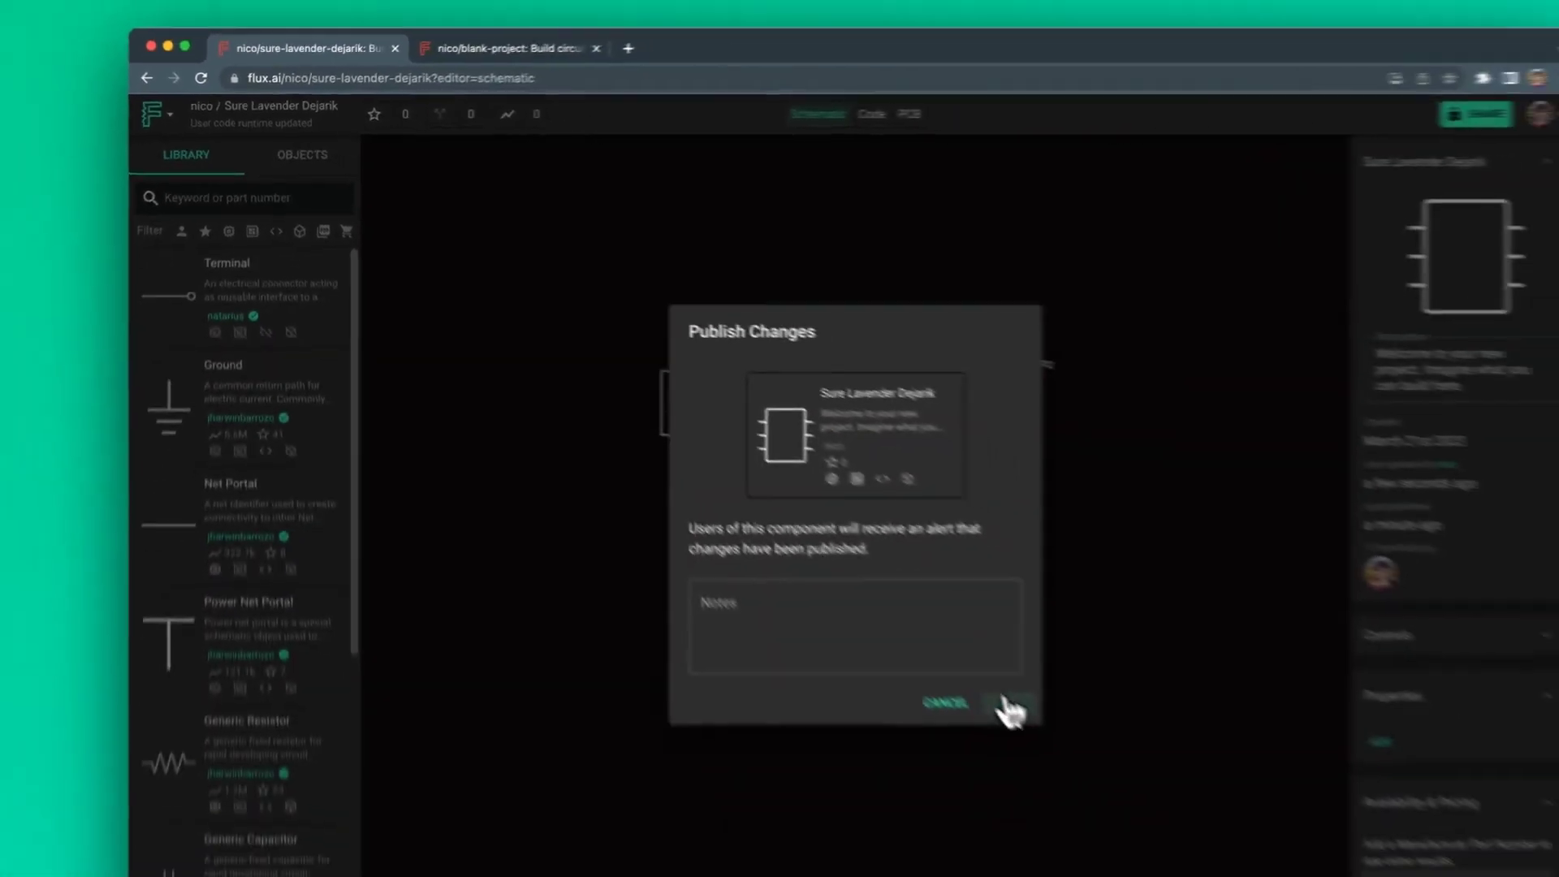
pyautogui.click(999, 710)
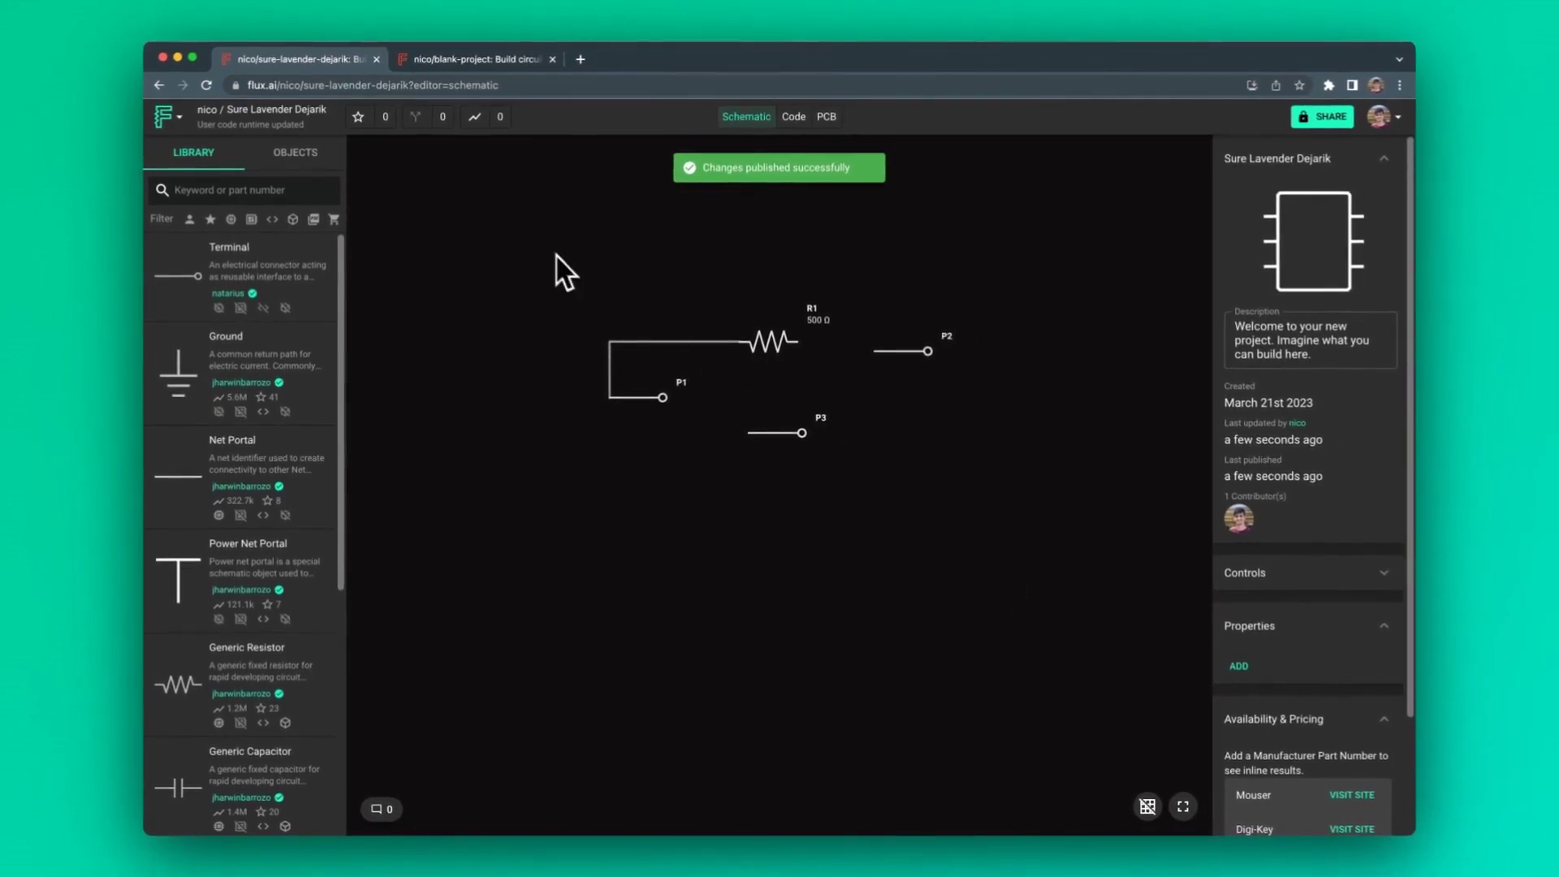
# Step: In the blank project, review the available component updates and update Sure Lavender Dejarik to its published version
pyautogui.click(477, 62)
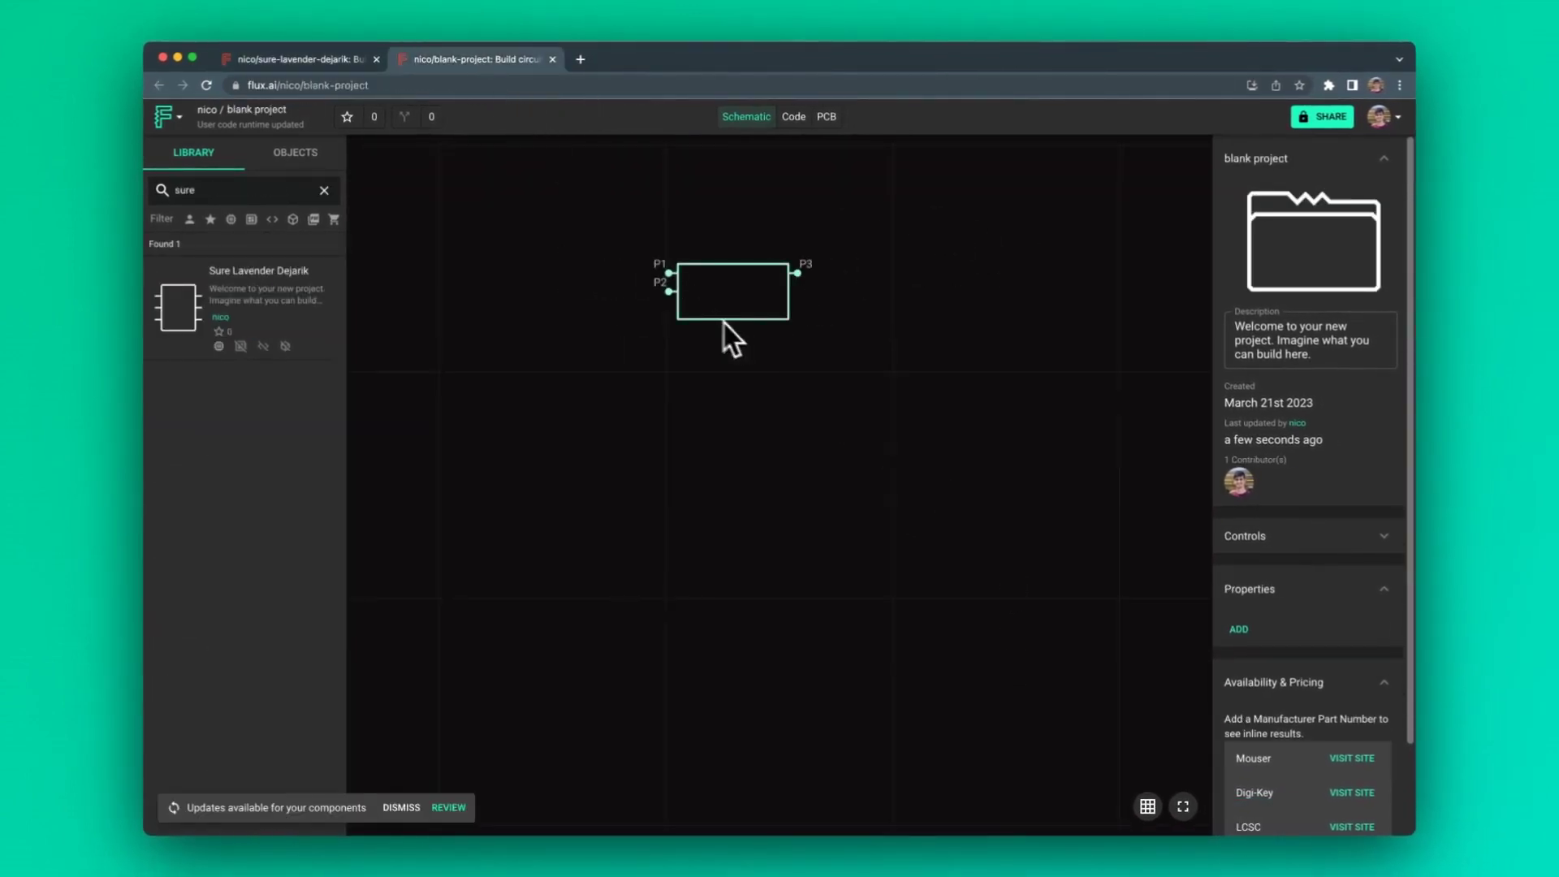
pyautogui.click(448, 807)
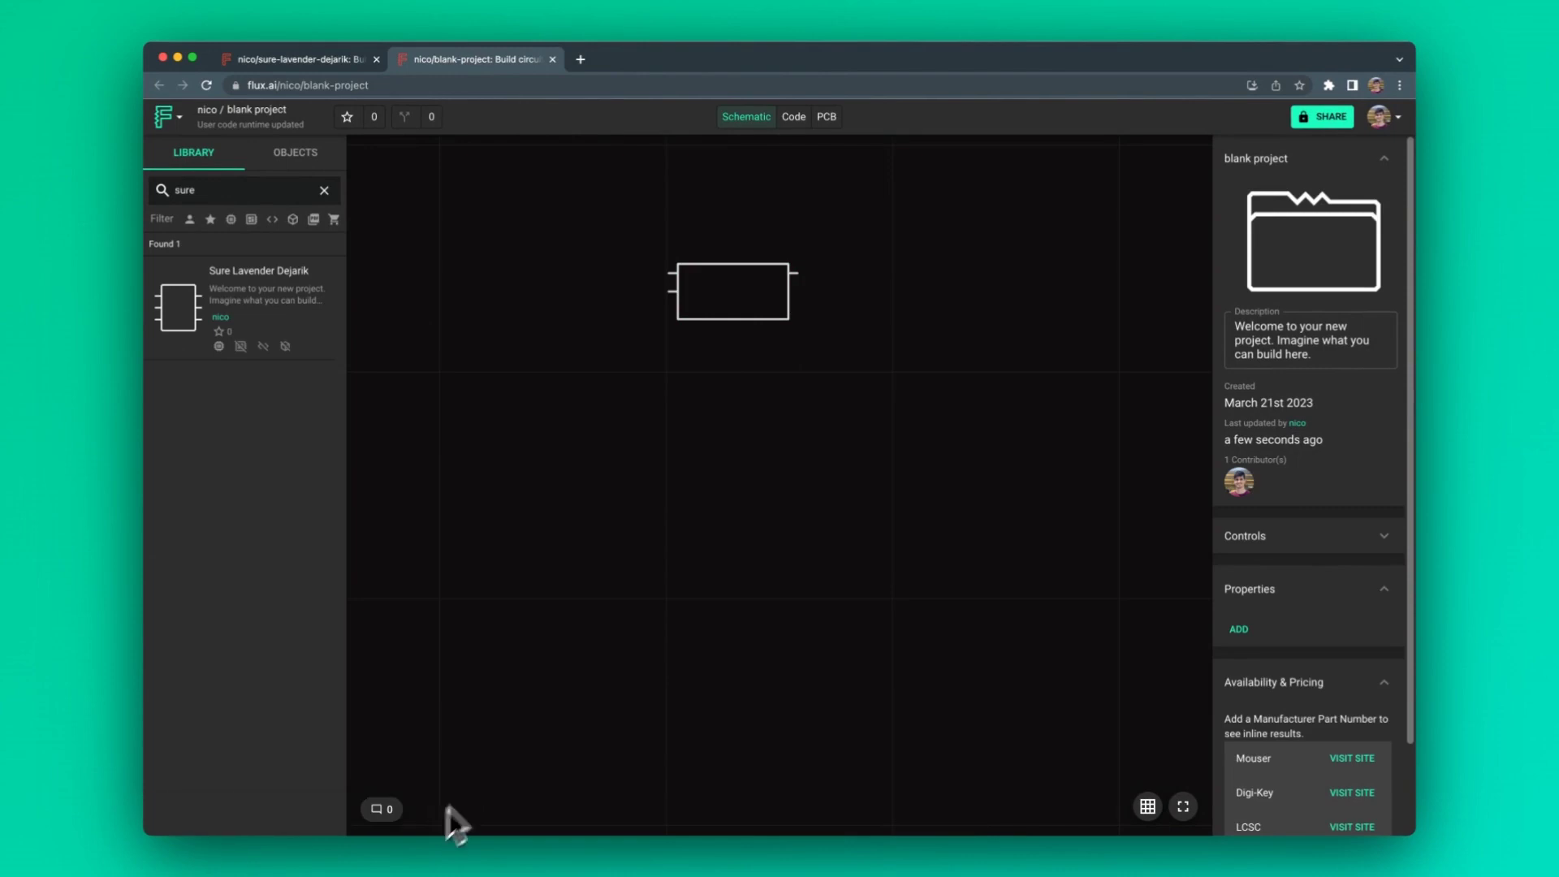
pyautogui.click(948, 410)
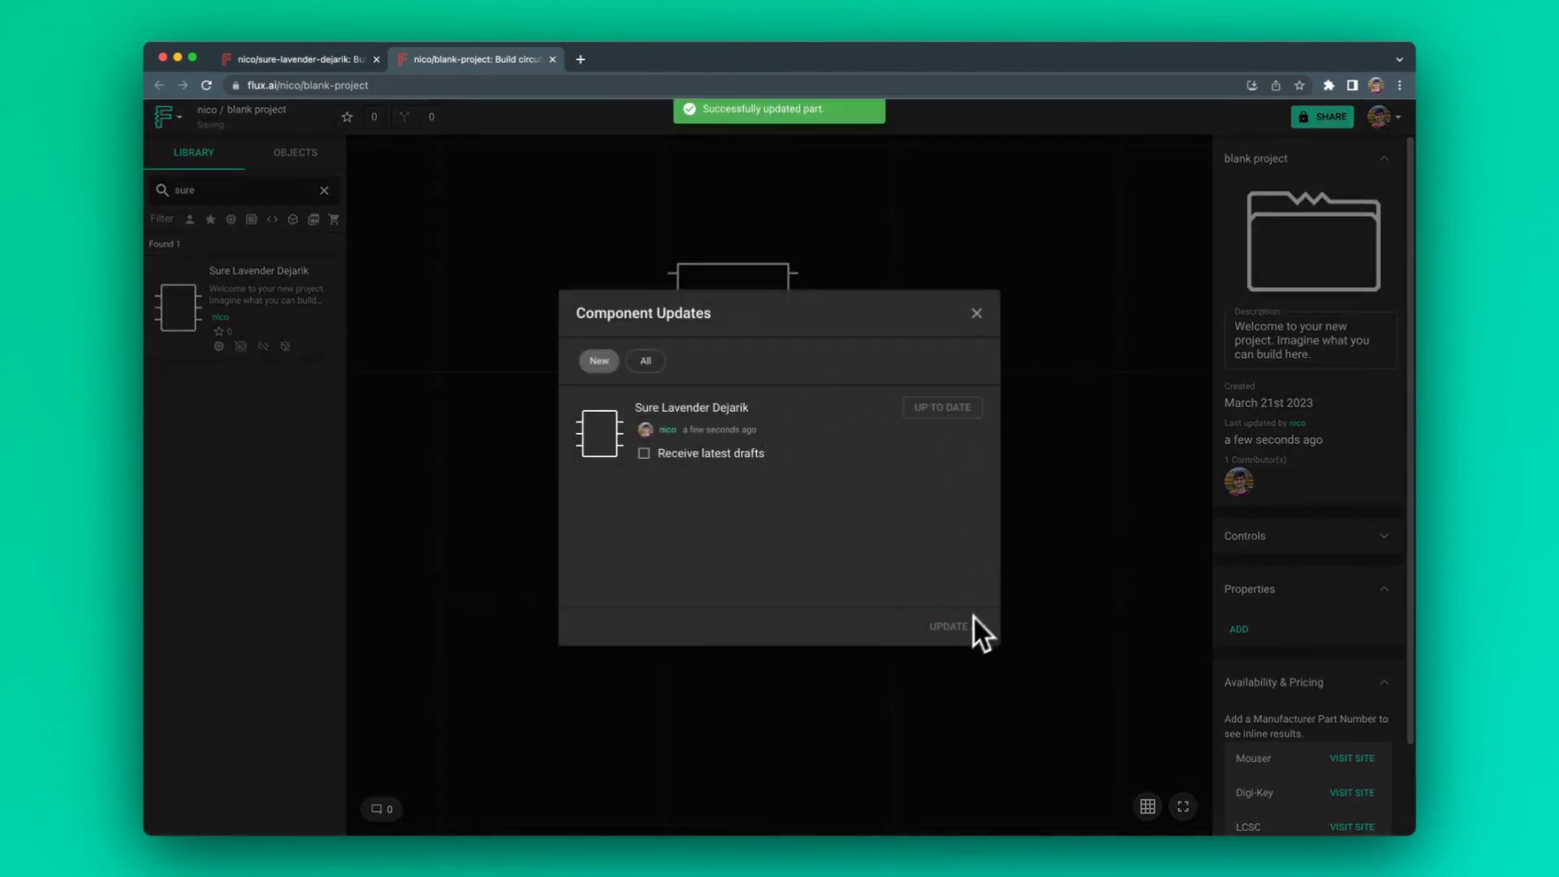
pyautogui.click(977, 314)
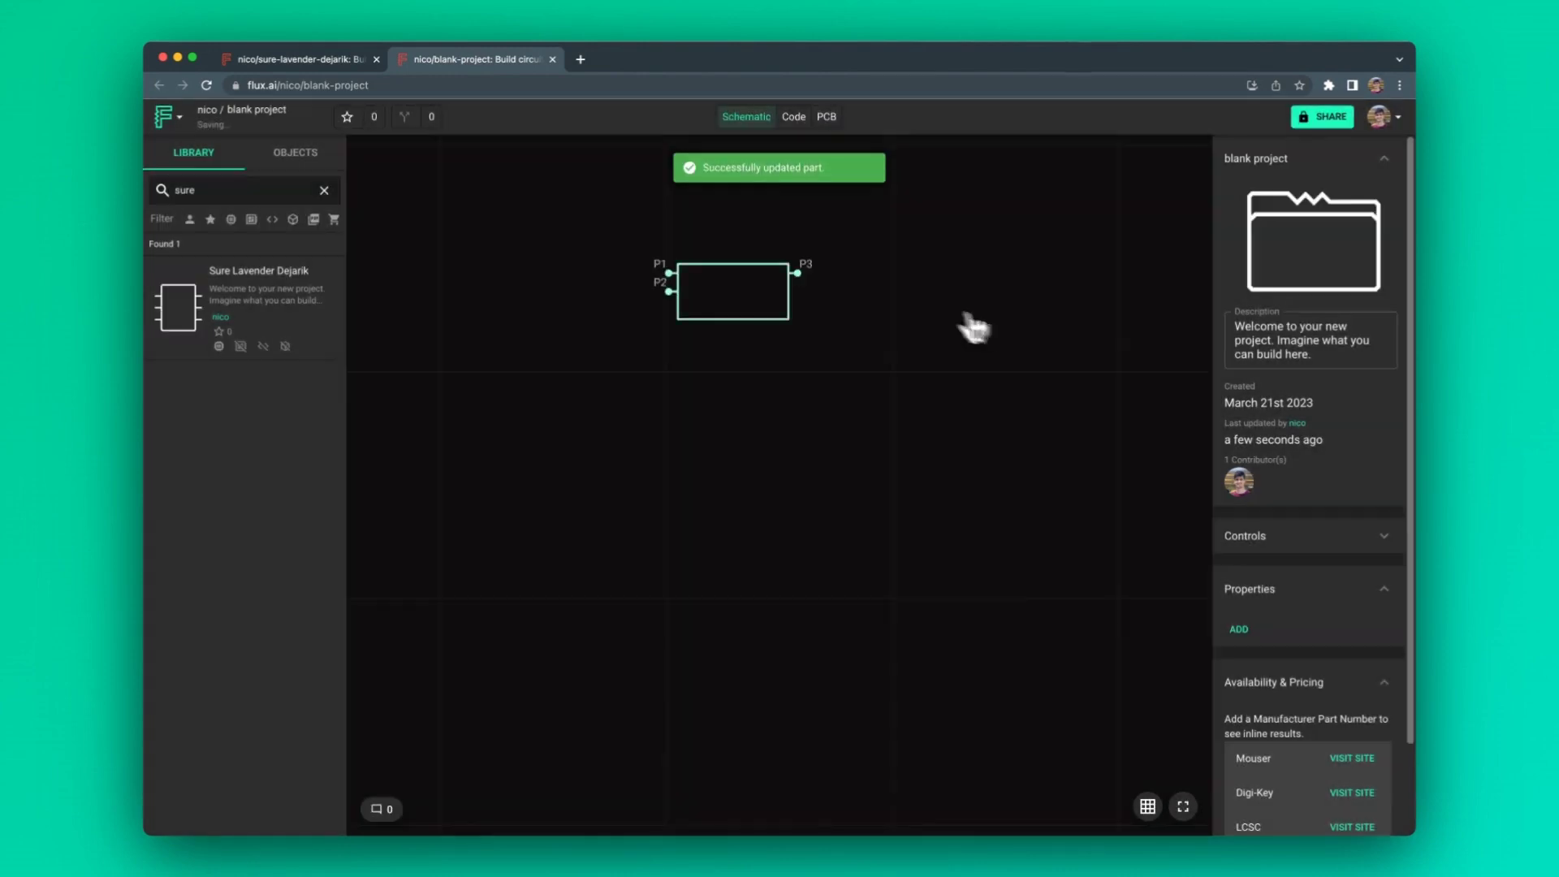
# Step: In the blank project's PCB layout, reposition the Sure Lavender Dejarik sublayout slightly on the board and view it up close
pyautogui.click(827, 118)
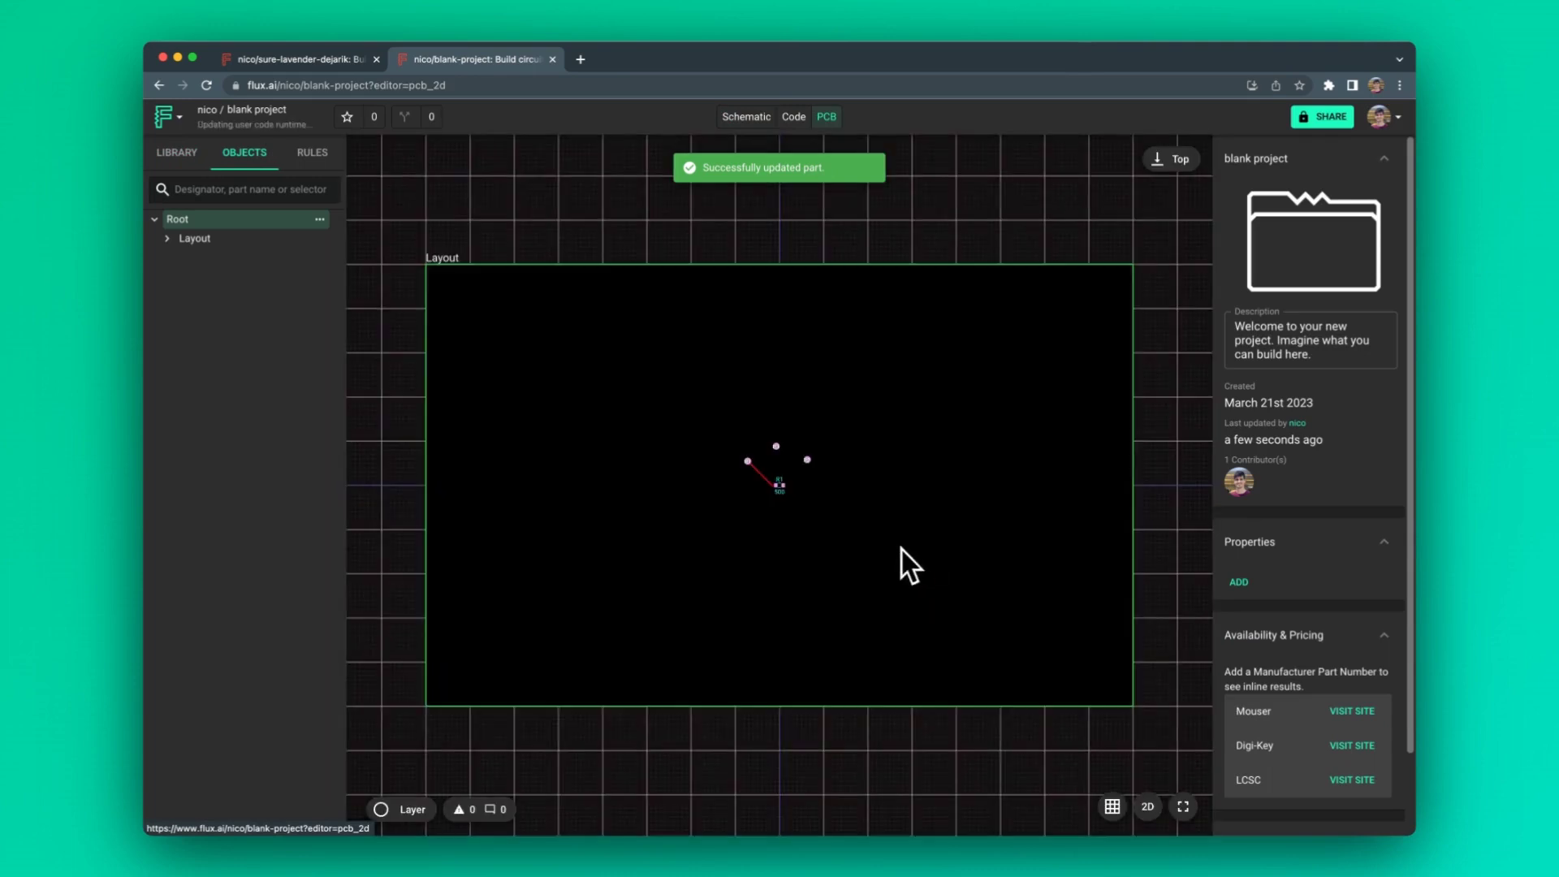
pyautogui.moveTo(809, 479); pyautogui.dragTo(760, 414)
pyautogui.click(971, 568)
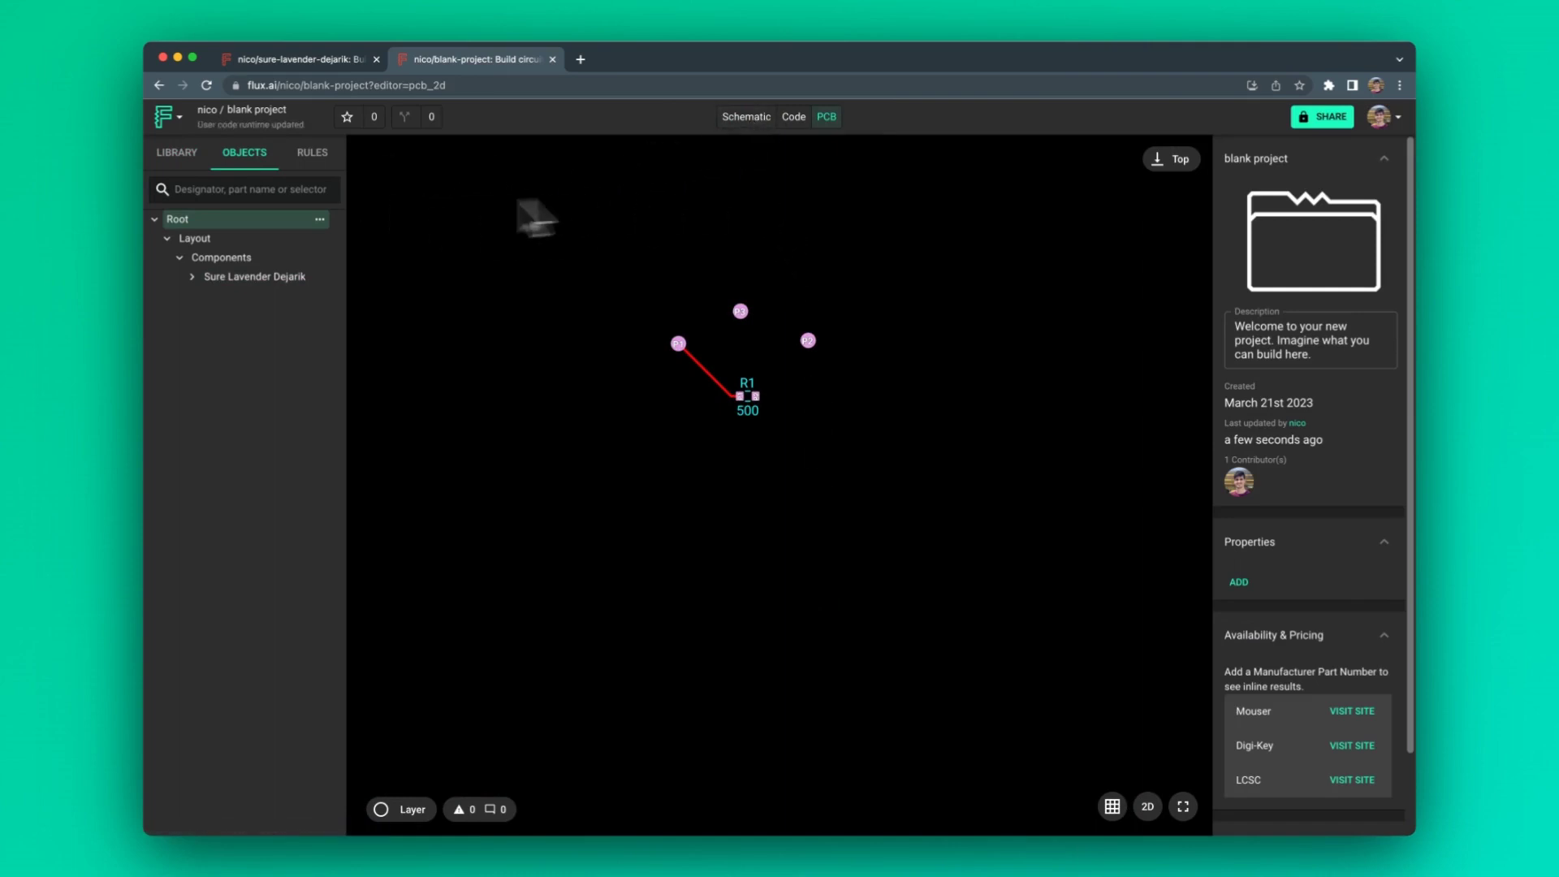
# Step: Search the library for "usb", filter to parts with a layout, and place the USB-C Receptacle with built-in ESD Protection below Sure Lavender Dejarik in the schematic
pyautogui.click(751, 118)
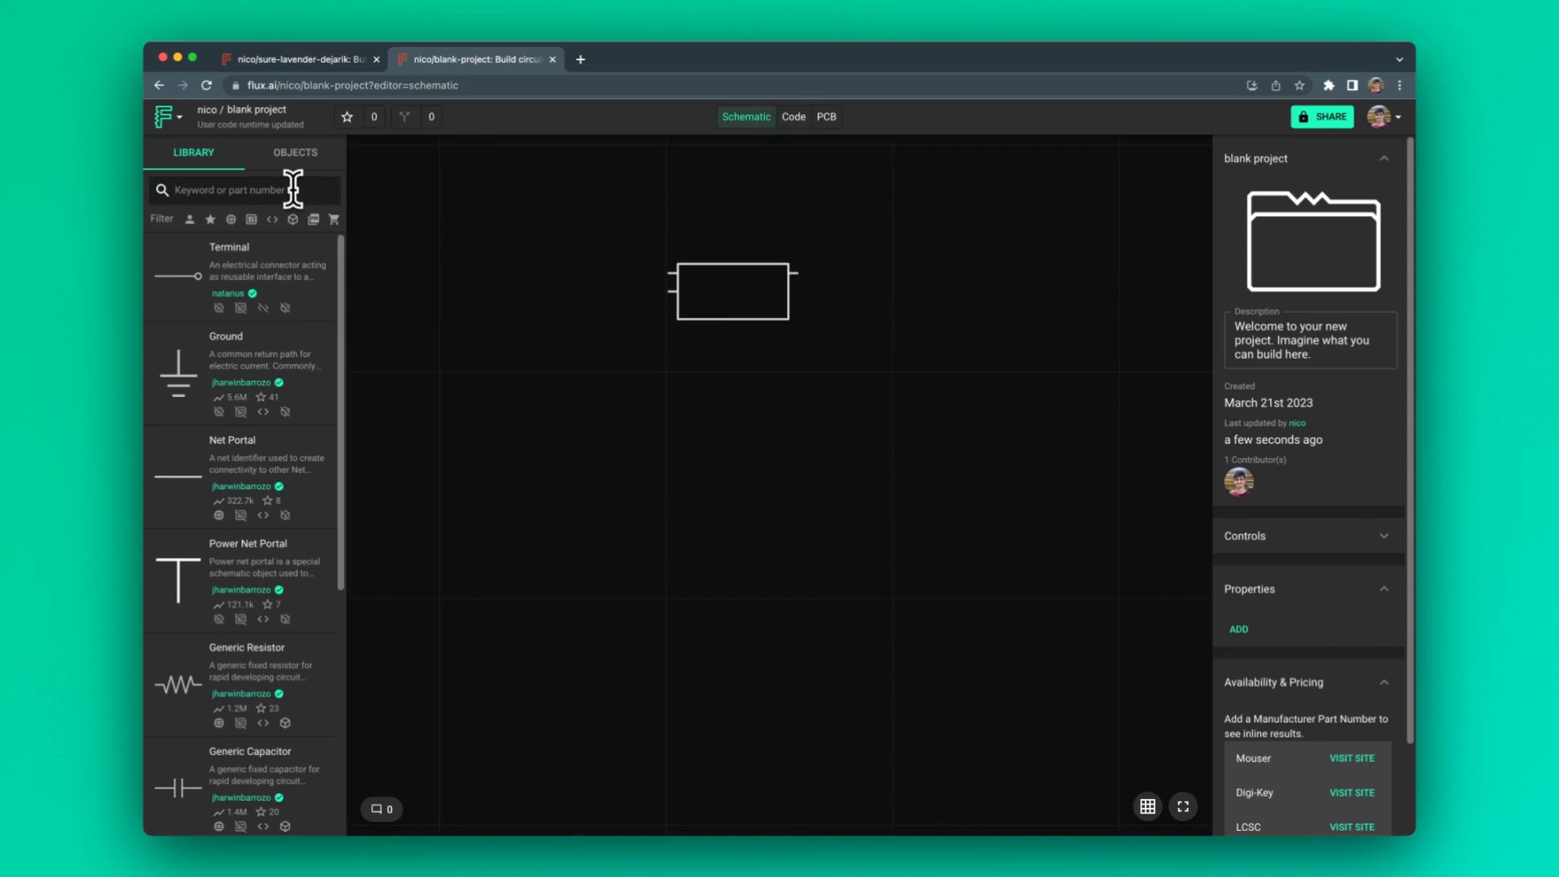
pyautogui.write('usb')
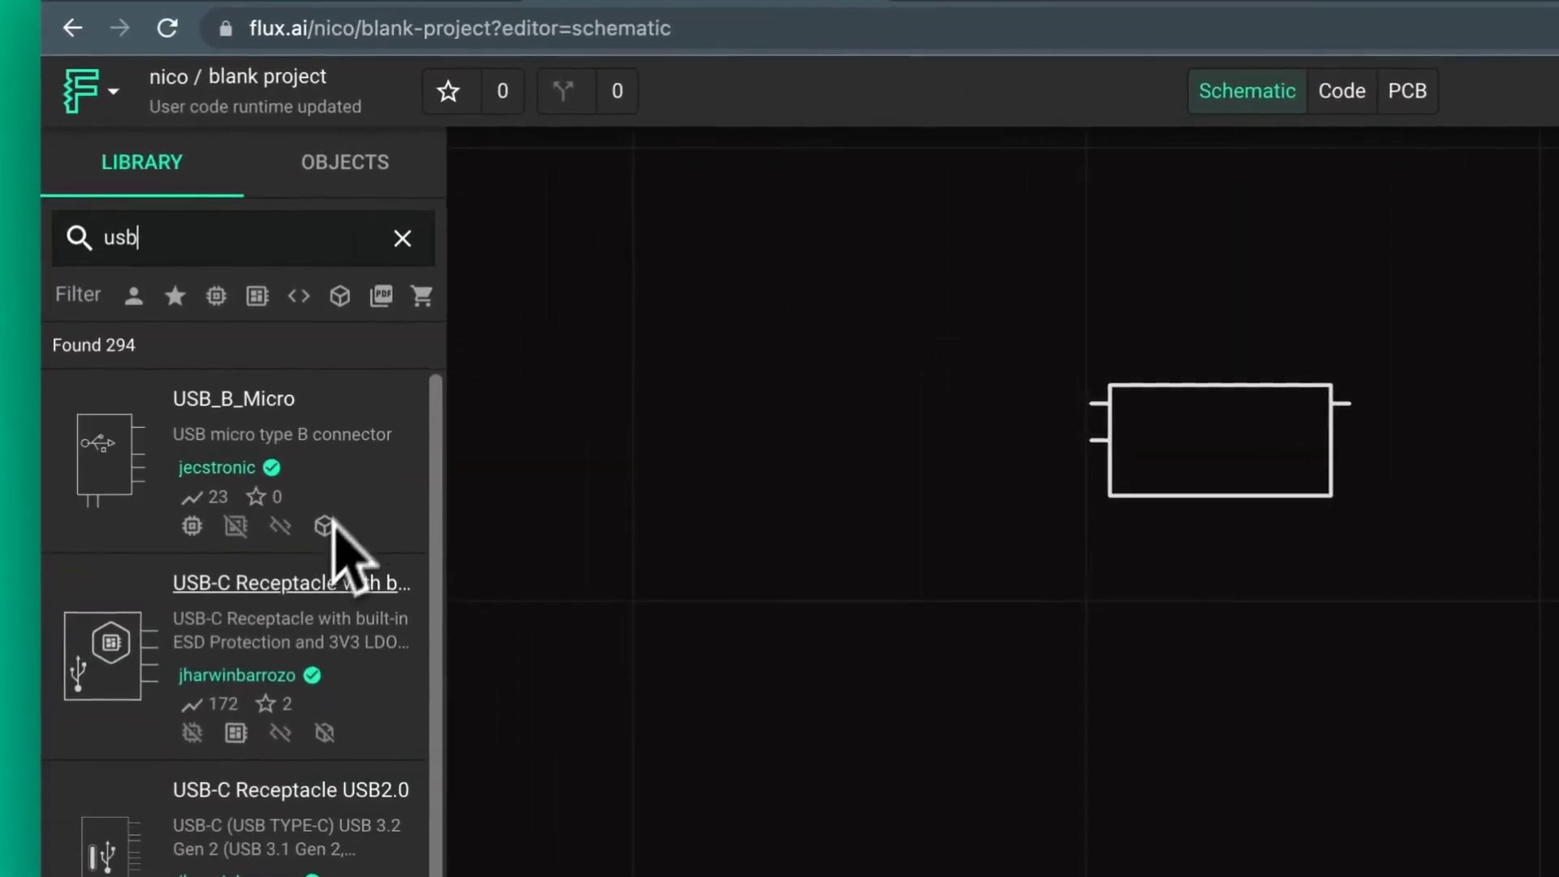
pyautogui.click(258, 296)
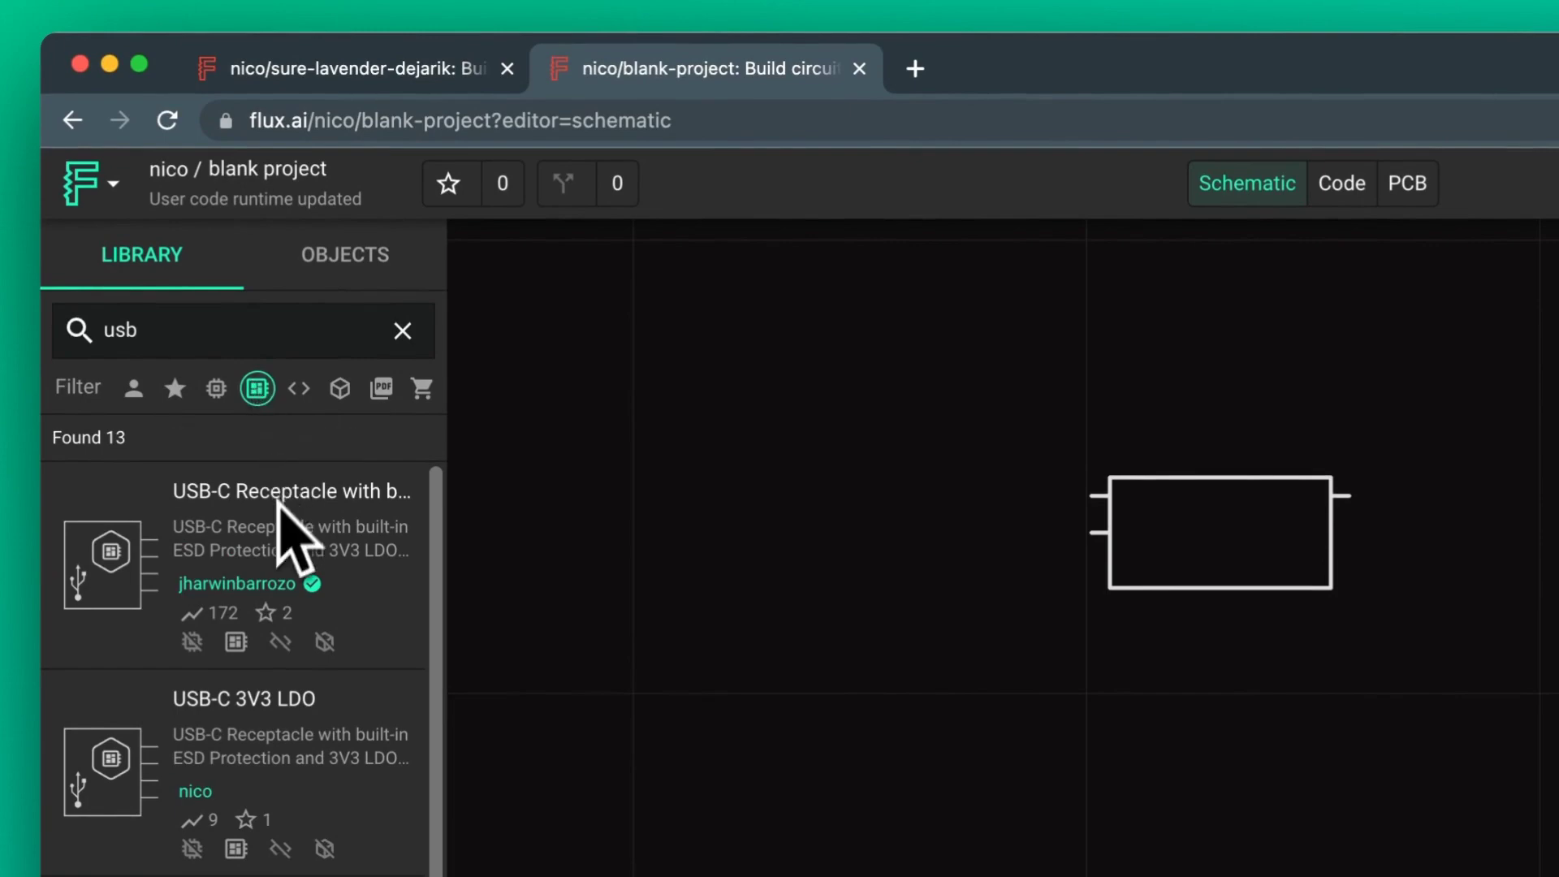
pyautogui.moveTo(280, 502); pyautogui.dragTo(1271, 876)
pyautogui.moveTo(904, 560); pyautogui.dragTo(881, 562)
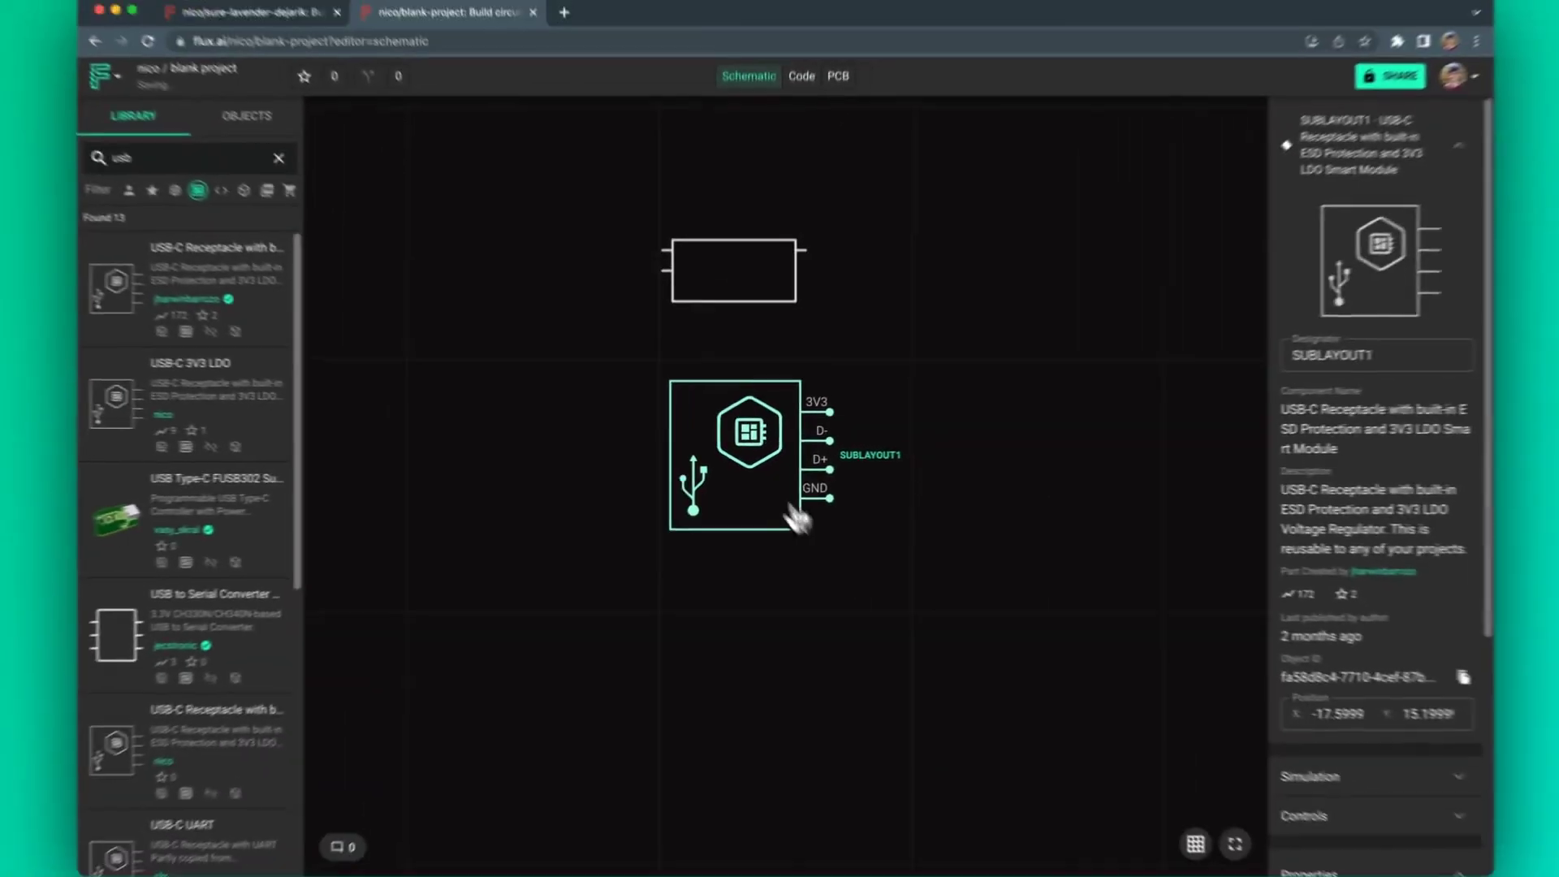
pyautogui.moveTo(955, 625); pyautogui.dragTo(930, 698)
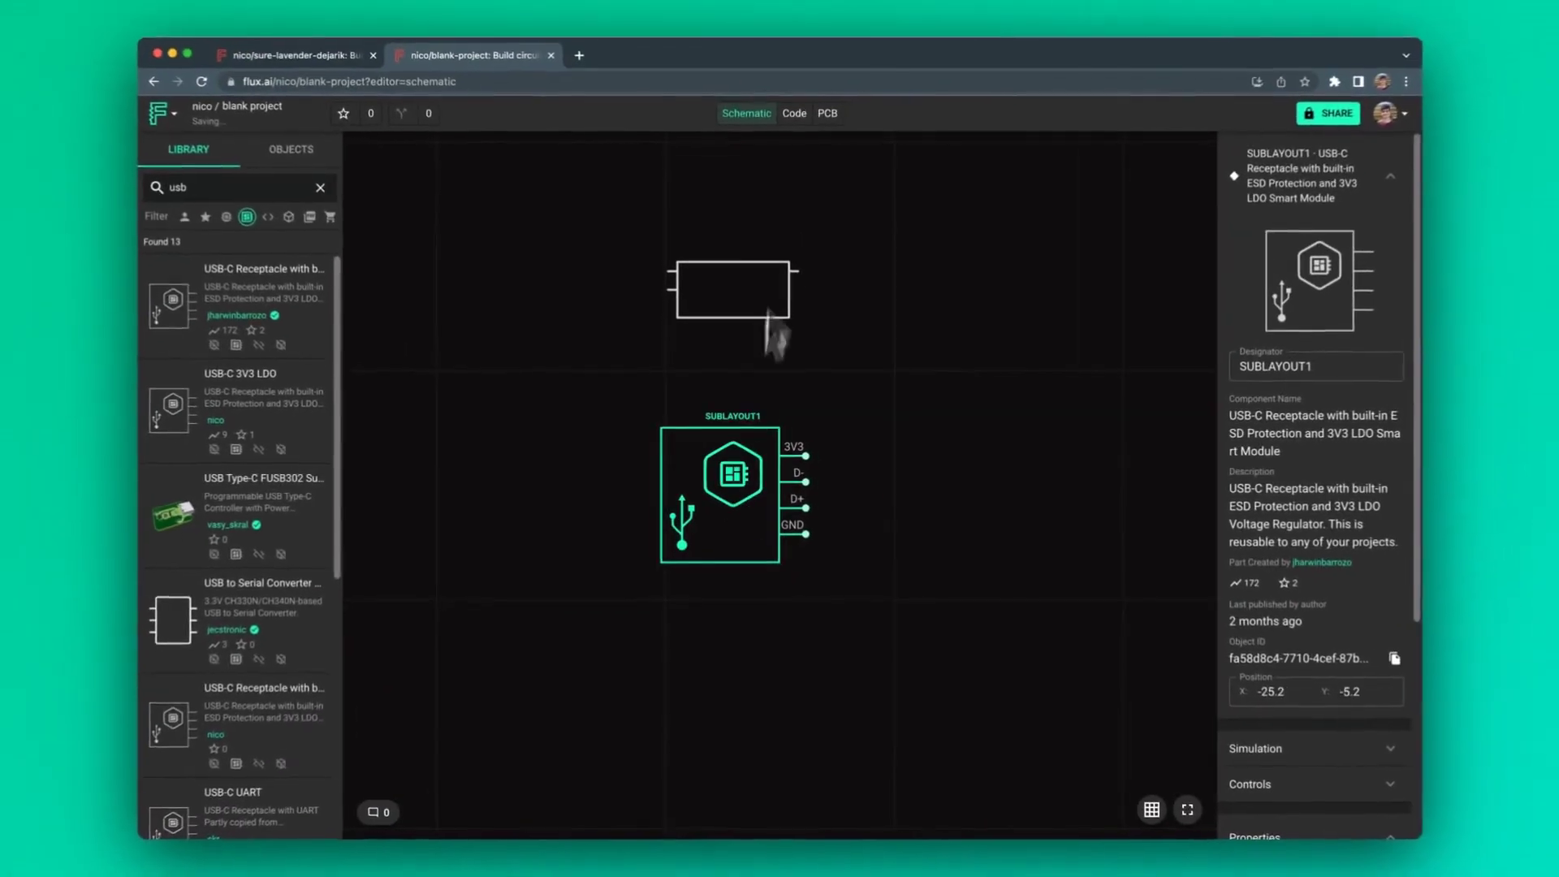
# Step: In the PCB layout, move the USB-C receptacle sublayout to the right of the Sure Lavender Dejarik sublayout and inspect it up close
pyautogui.click(827, 112)
pyautogui.moveTo(828, 768); pyautogui.dragTo(978, 438)
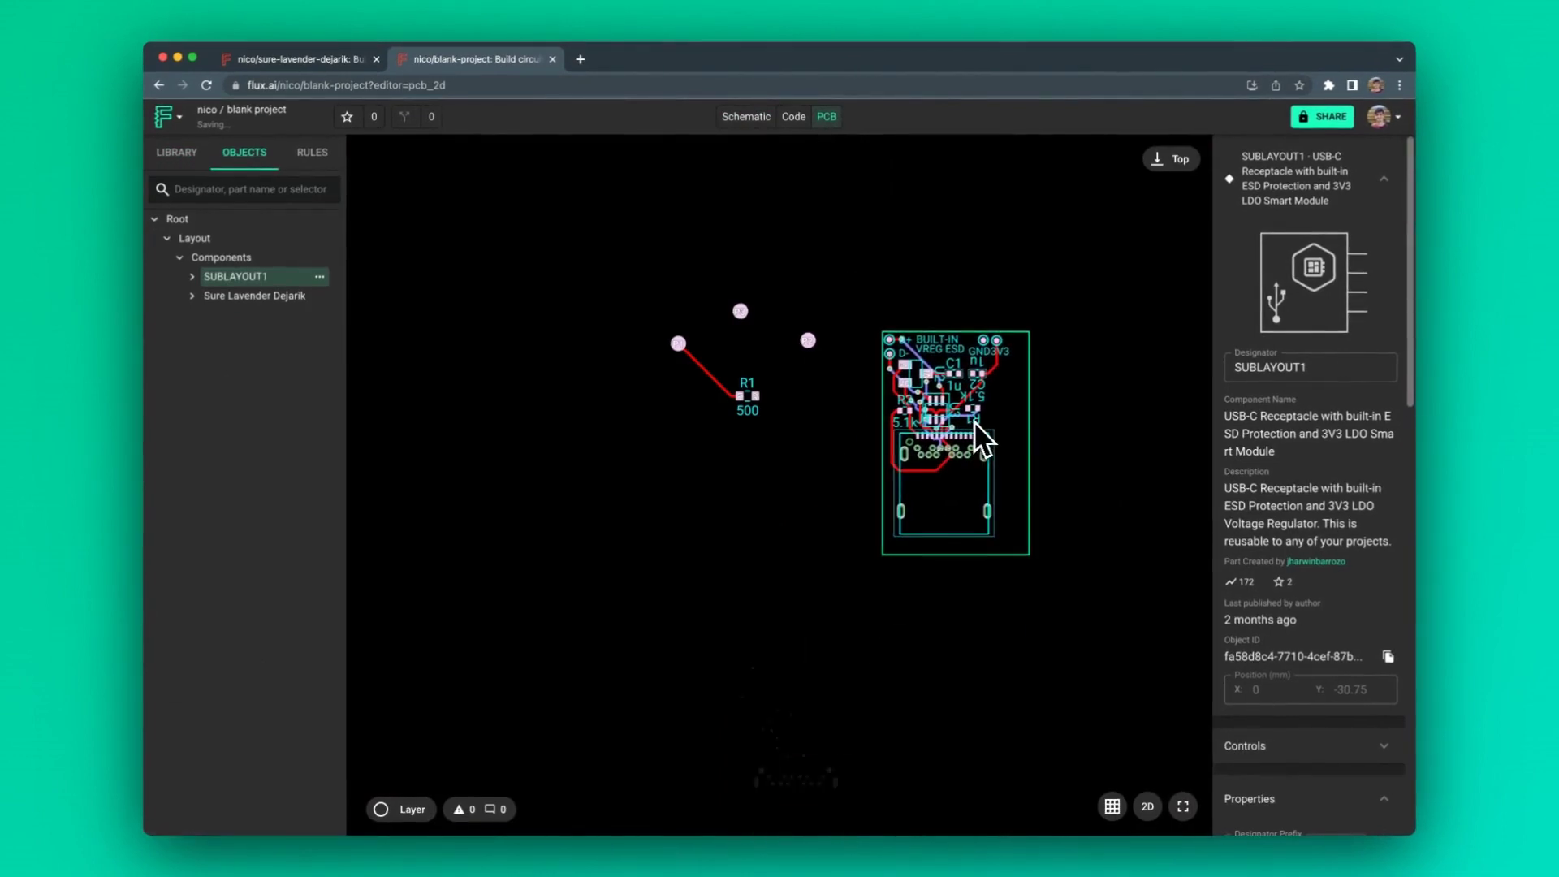
pyautogui.scroll(5, 973, 420)
pyautogui.moveTo(766, 205); pyautogui.dragTo(814, 303)
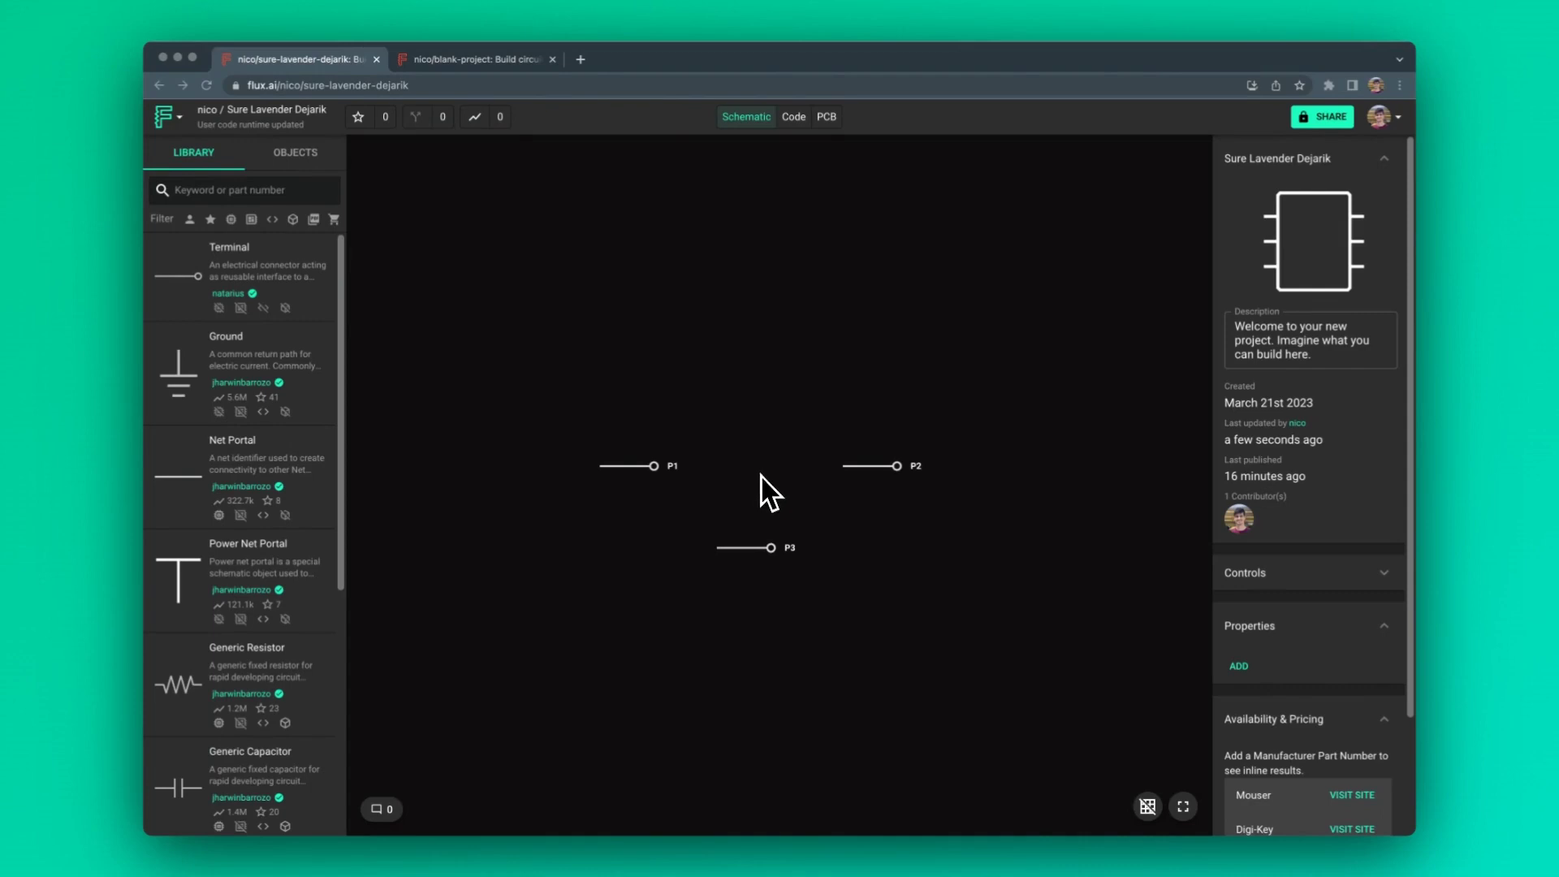
# Step: Switch to the blank project and examine the terminals of the Sure Lavender Dejarik component in the schematic
pyautogui.click(561, 368)
pyautogui.click(491, 62)
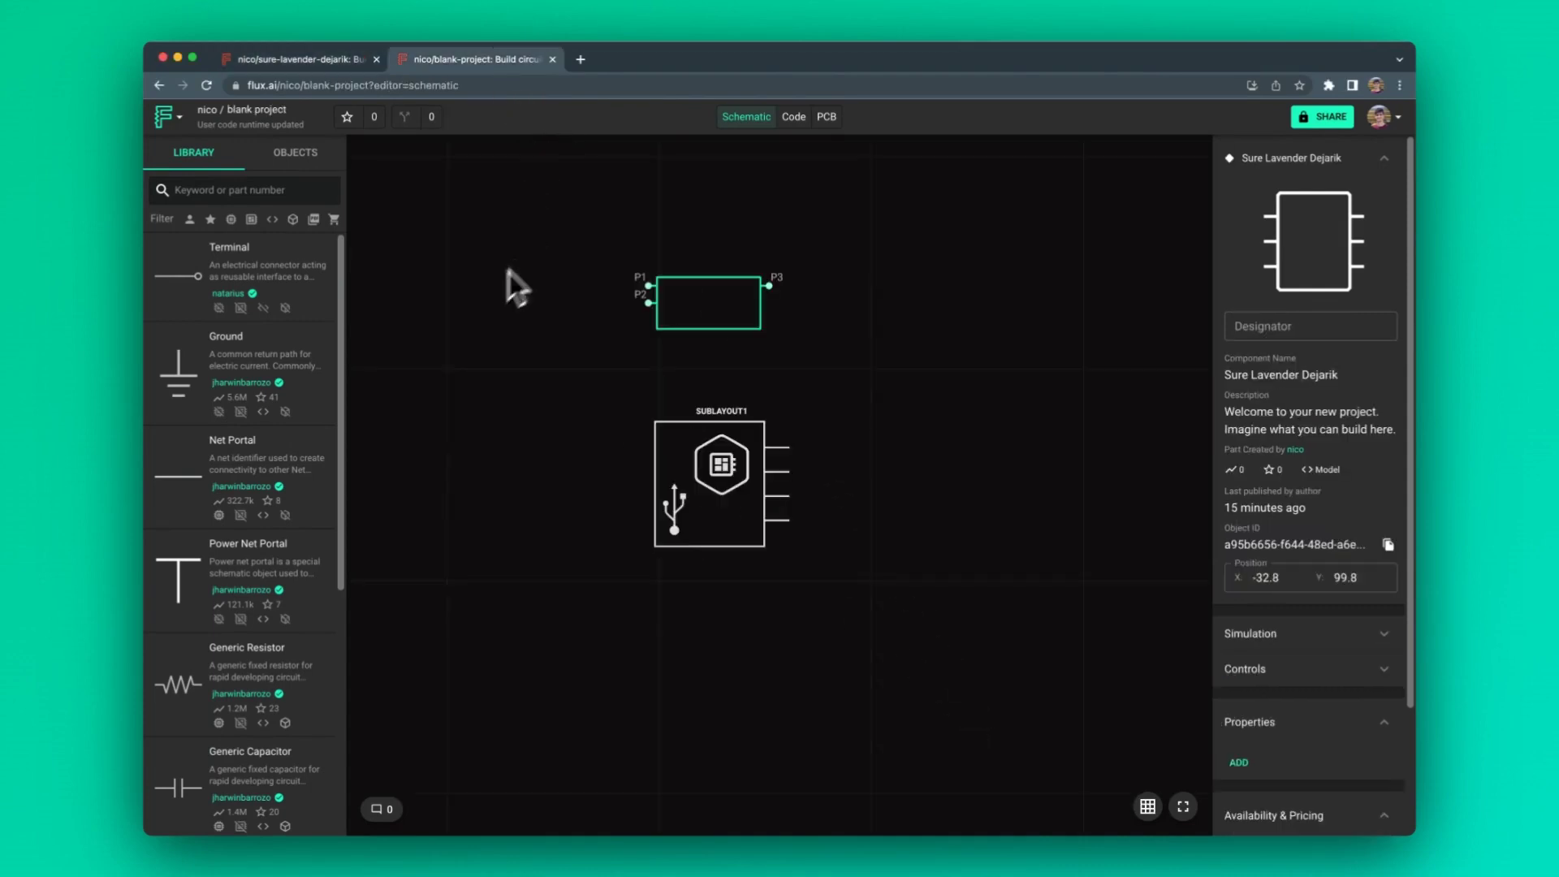
pyautogui.click(877, 213)
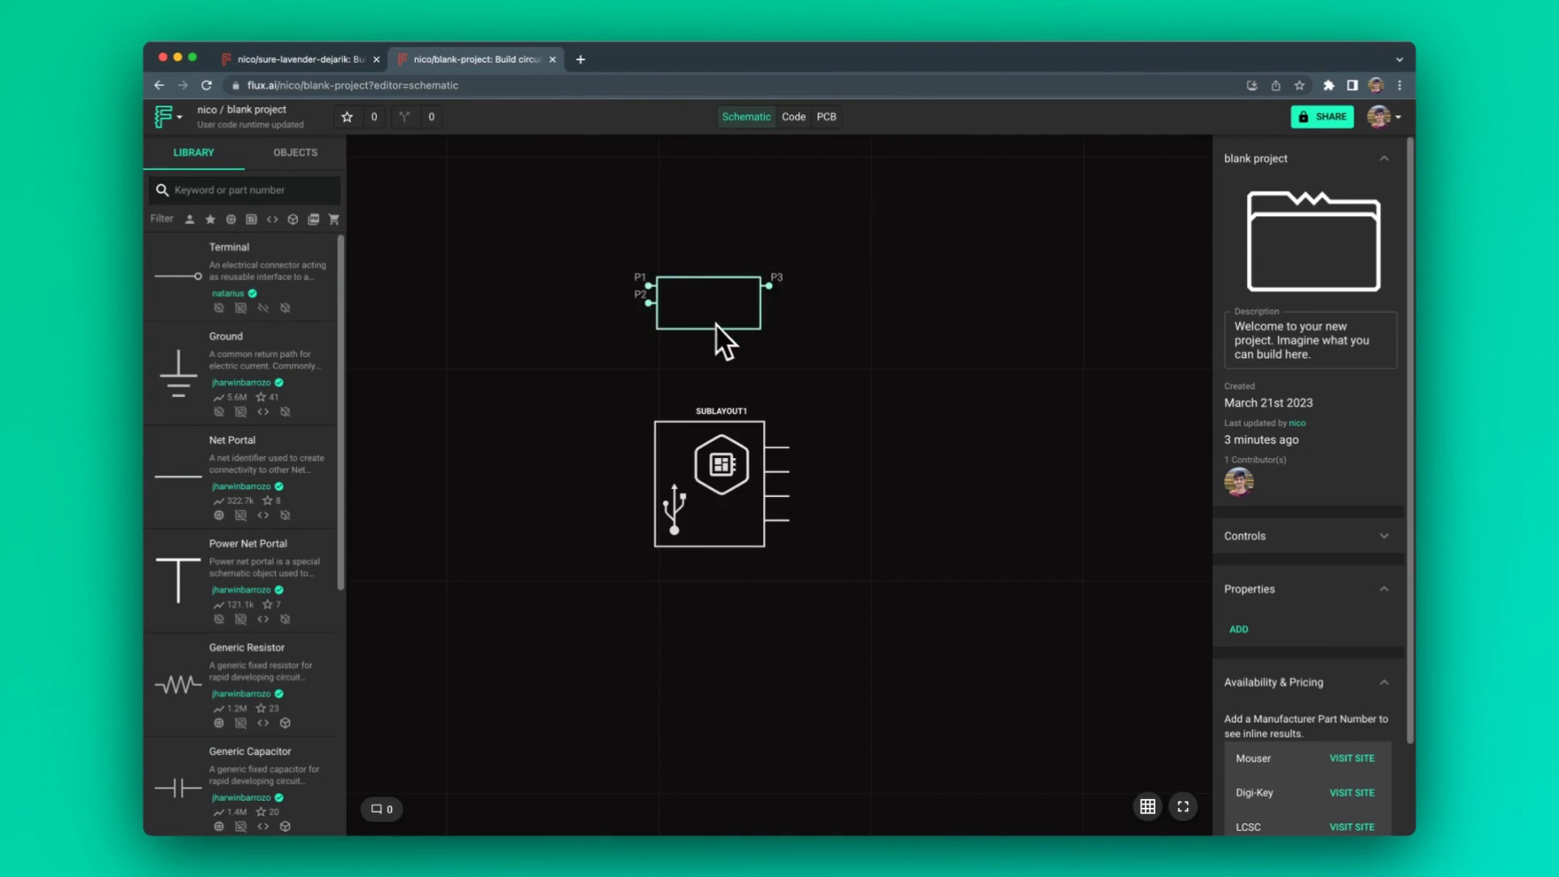
# Step: Return to the Sure Lavender Dejarik project and place a Generic Resistor above and between terminals P1 and P2
pyautogui.click(318, 62)
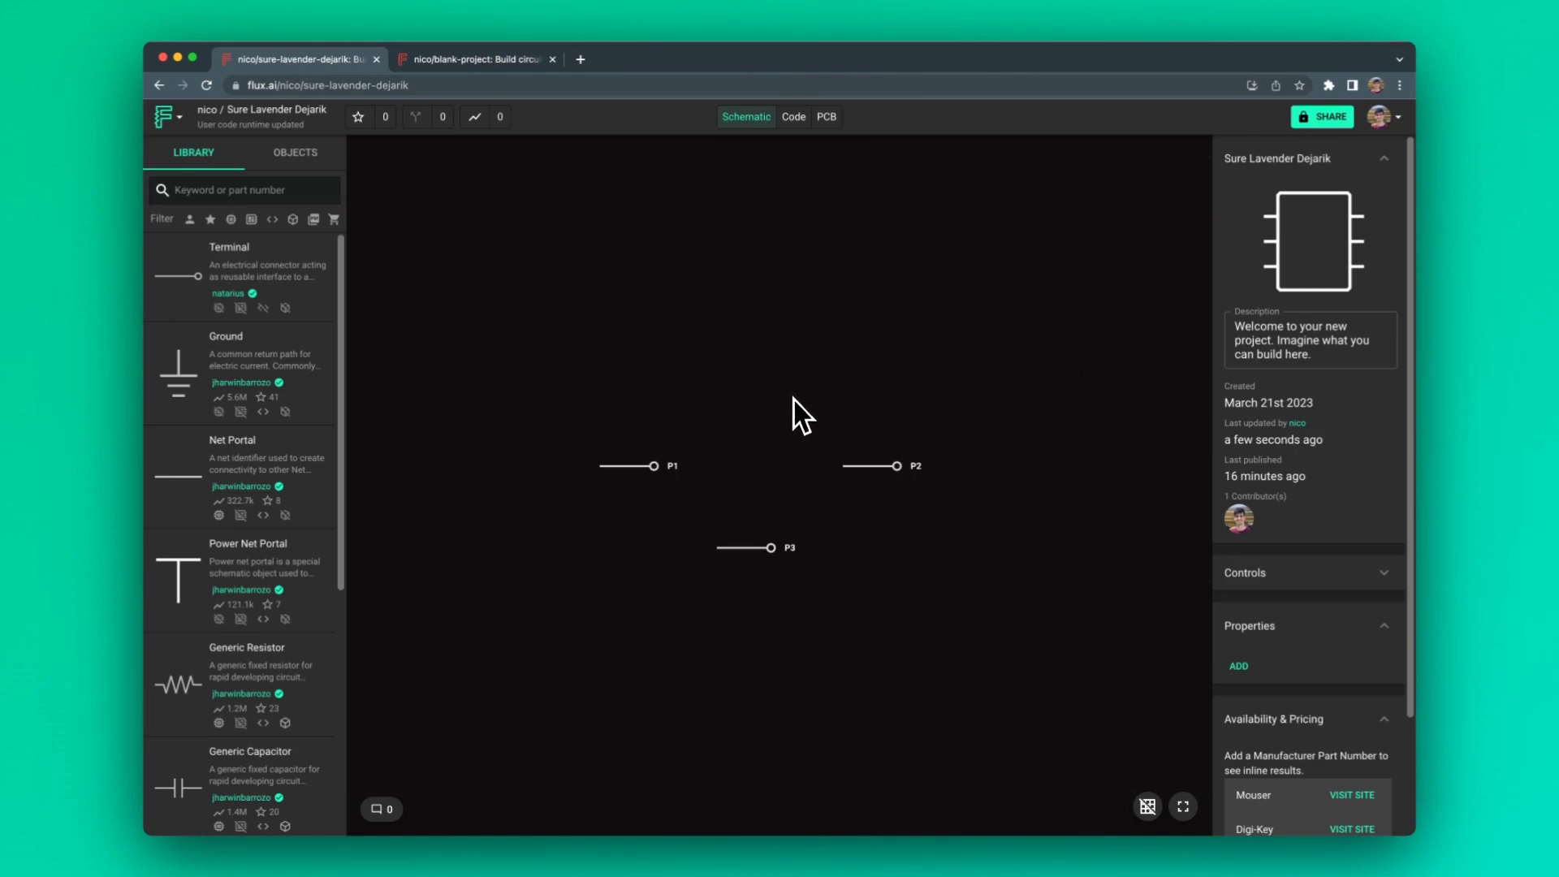
pyautogui.moveTo(232, 655); pyautogui.dragTo(753, 421)
pyautogui.click(837, 375)
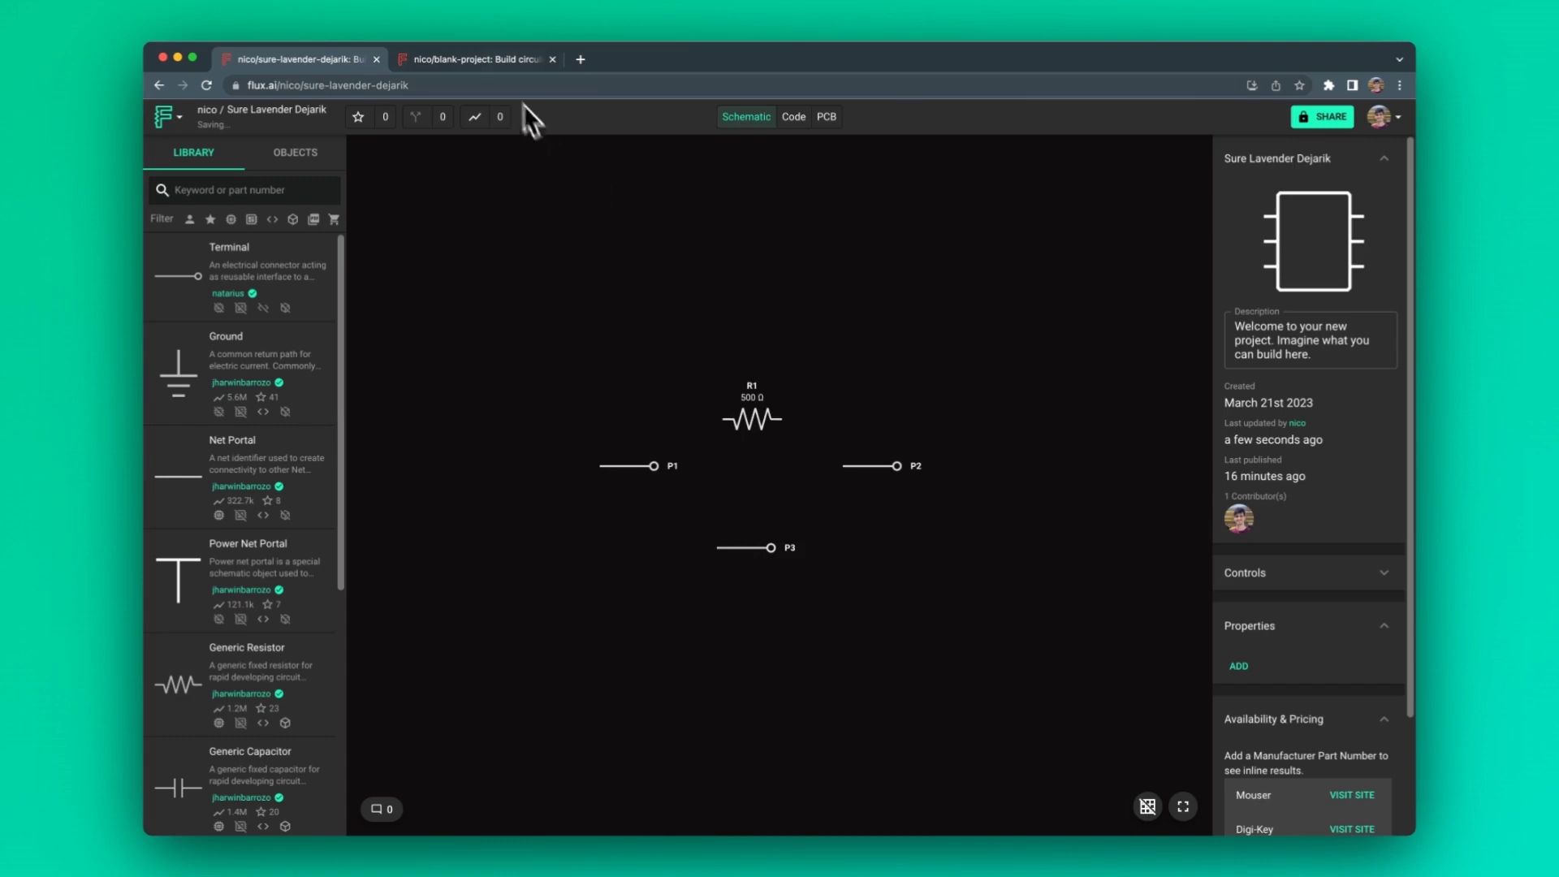
# Step: Check in the blank project whether the component reflects the unpublished resistor edit, and return to the Sure Lavender Dejarik project
pyautogui.click(479, 60)
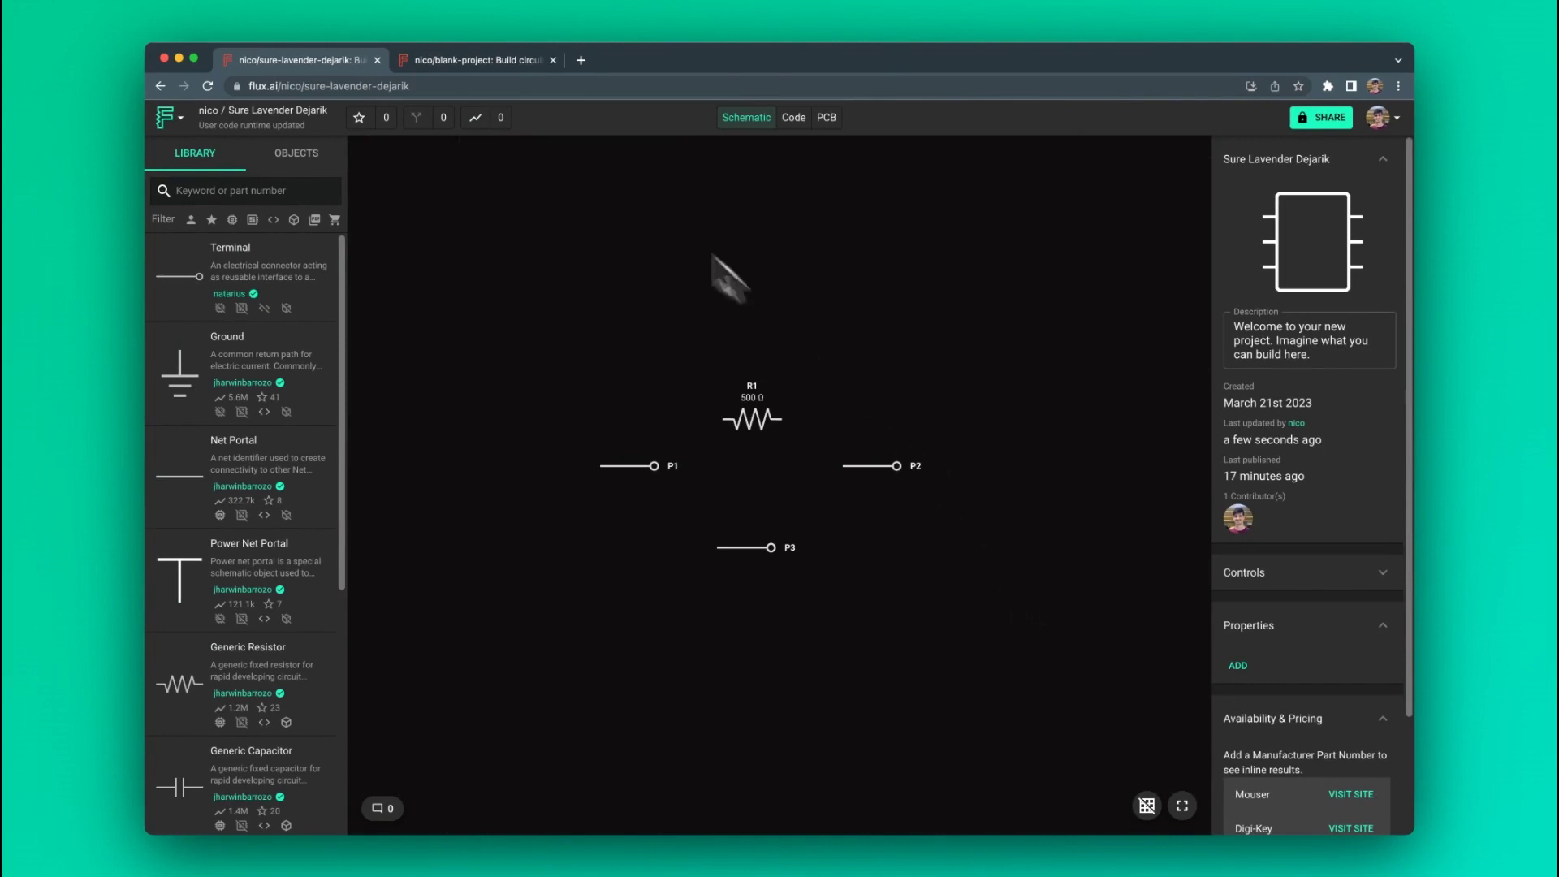
pyautogui.click(505, 65)
pyautogui.moveTo(613, 246); pyautogui.dragTo(884, 354)
pyautogui.click(325, 72)
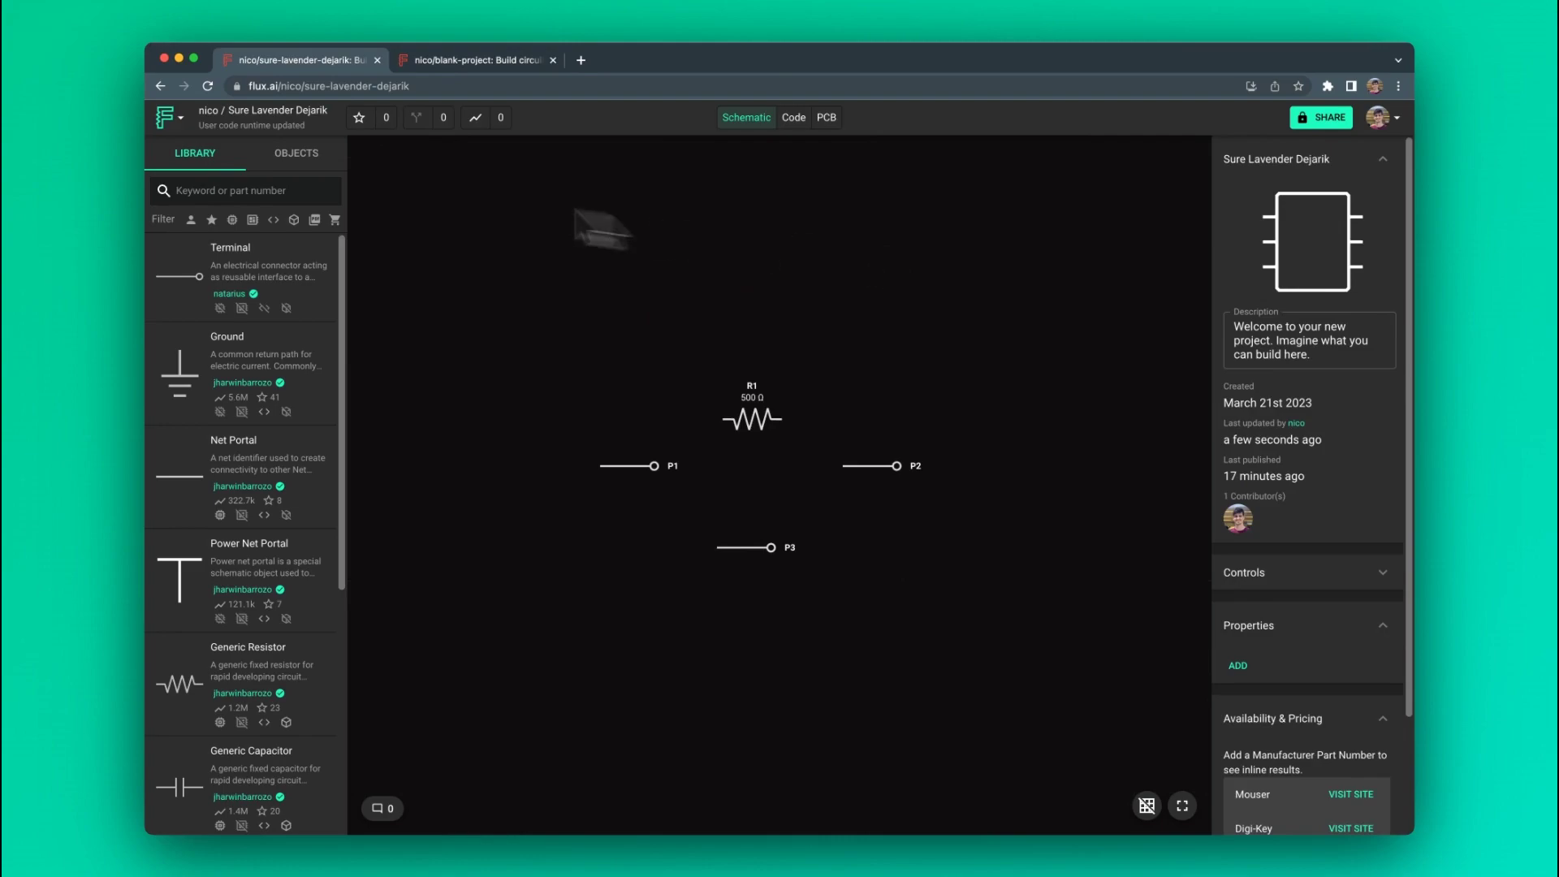
# Step: Go to the owner's profile page, filter the projects by "op" and open the Op Amp project
pyautogui.click(208, 110)
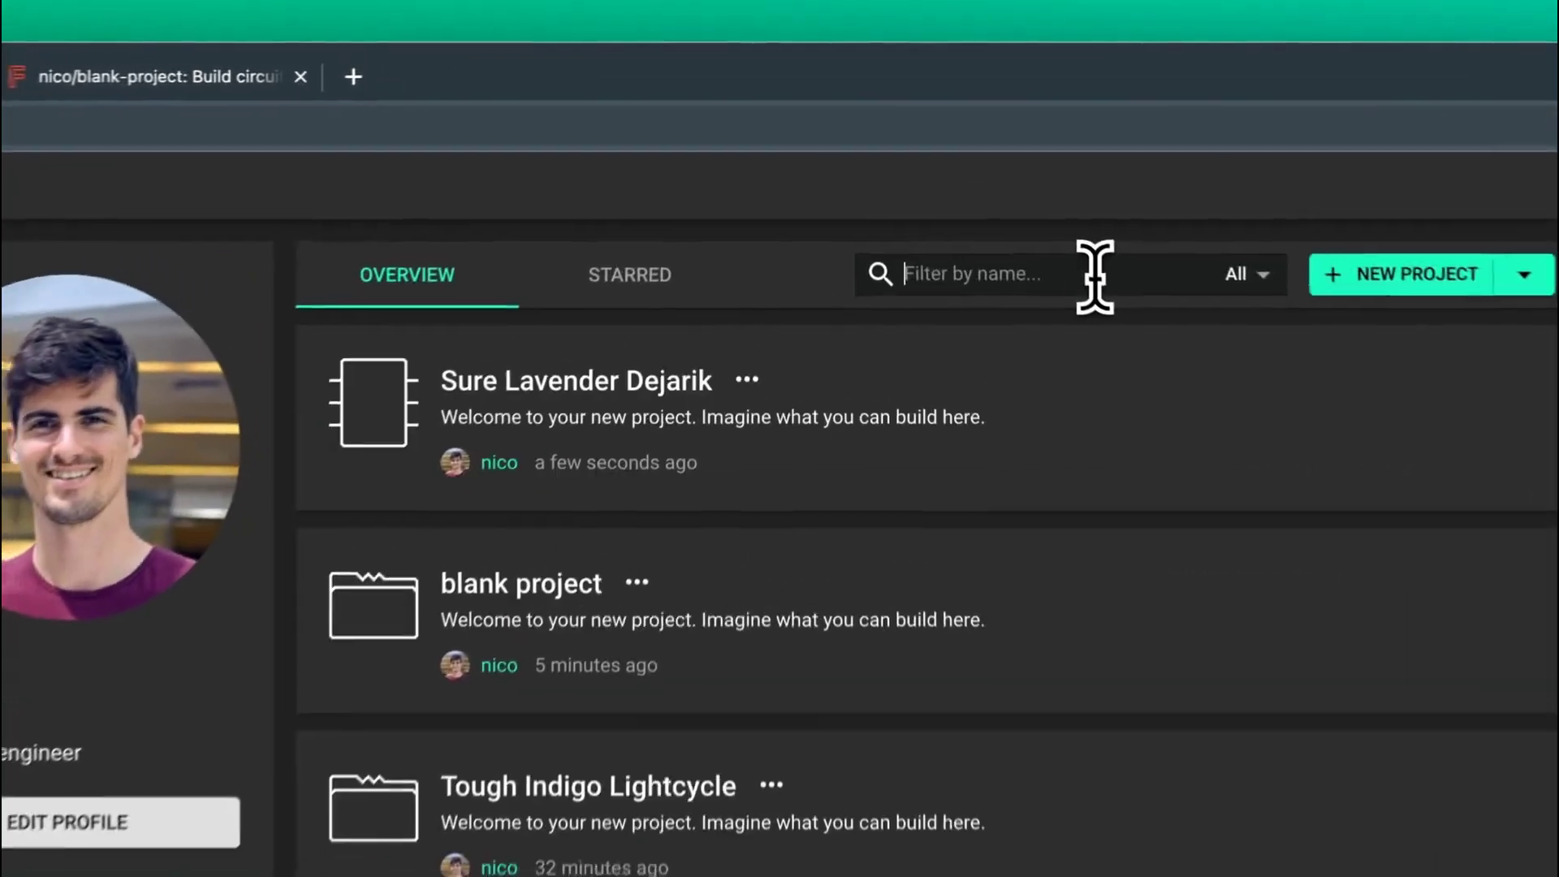
pyautogui.click(981, 163)
pyautogui.write('op')
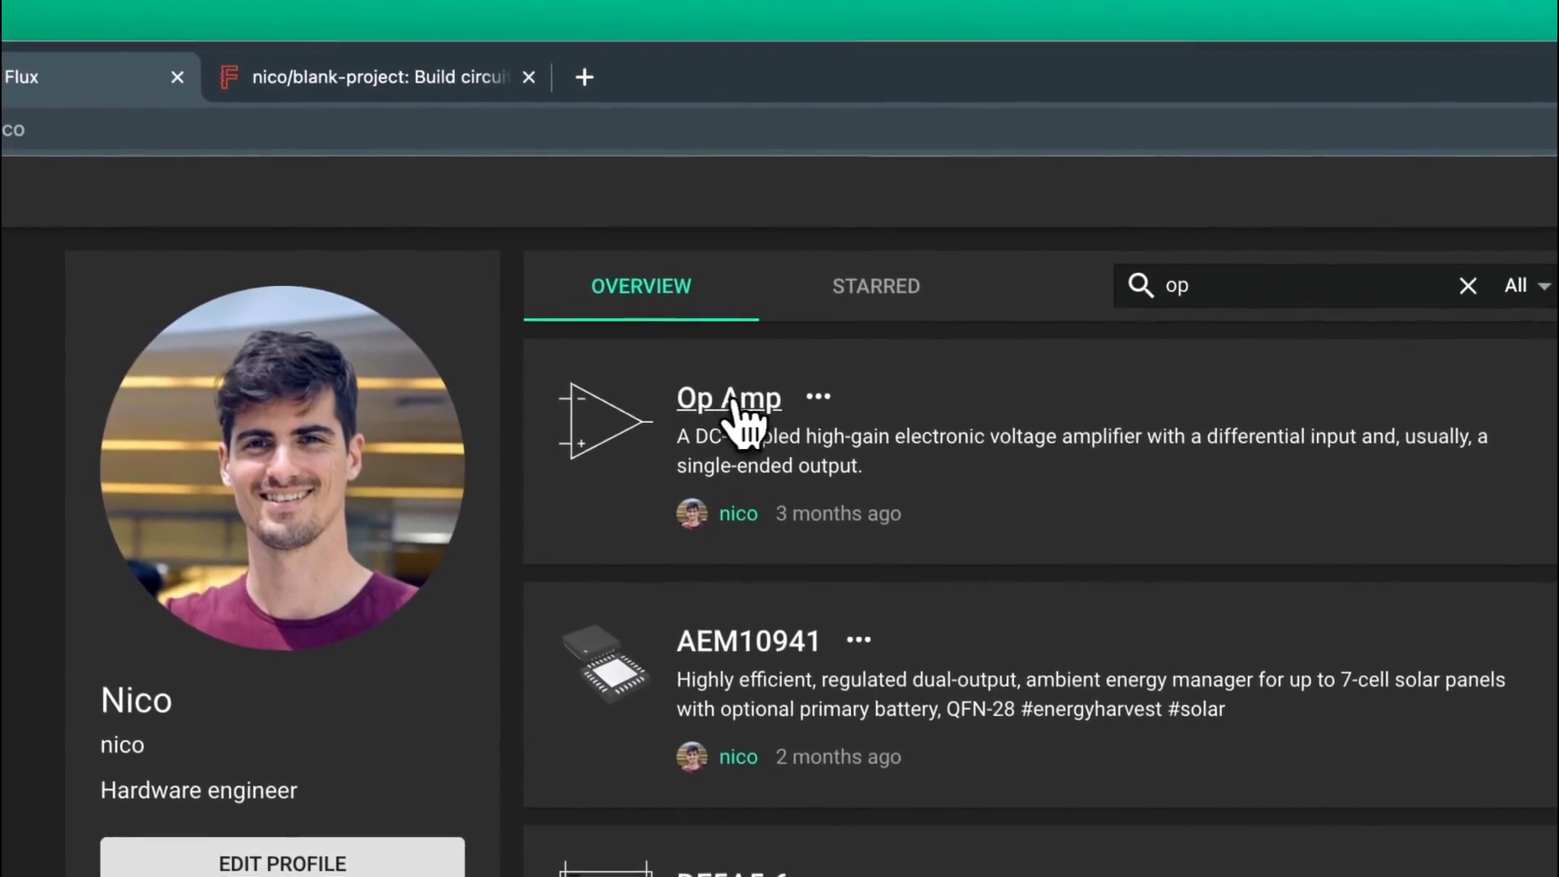
pyautogui.click(735, 399)
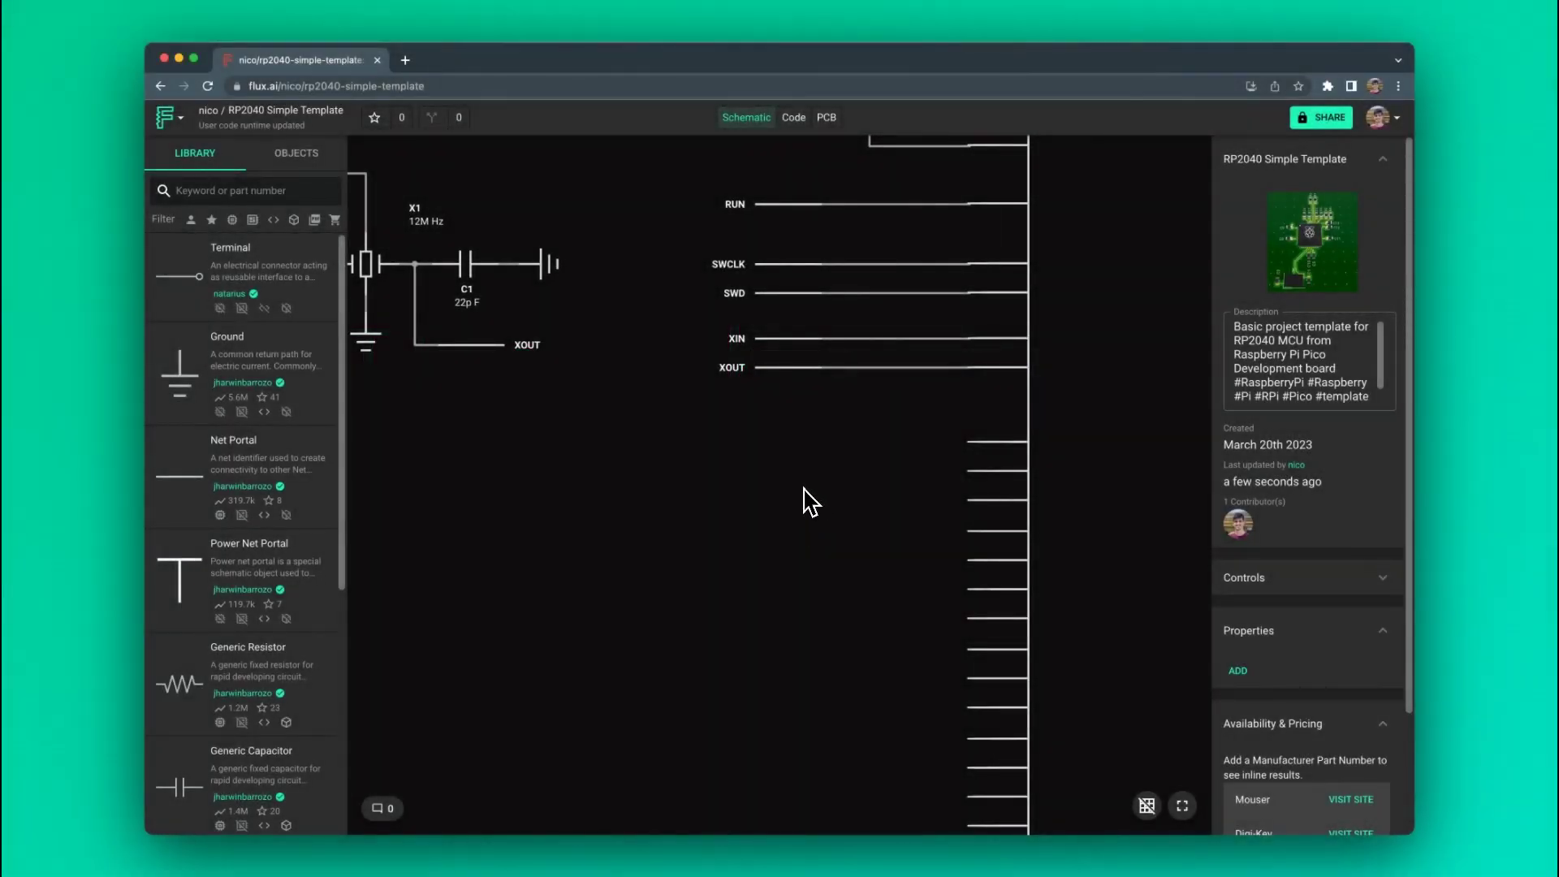
# Step: In the RP2040 Simple Template schematic, draw a straight horizontal wire leftward from the GPIO0 pin
pyautogui.hscroll(3, 800, 491)
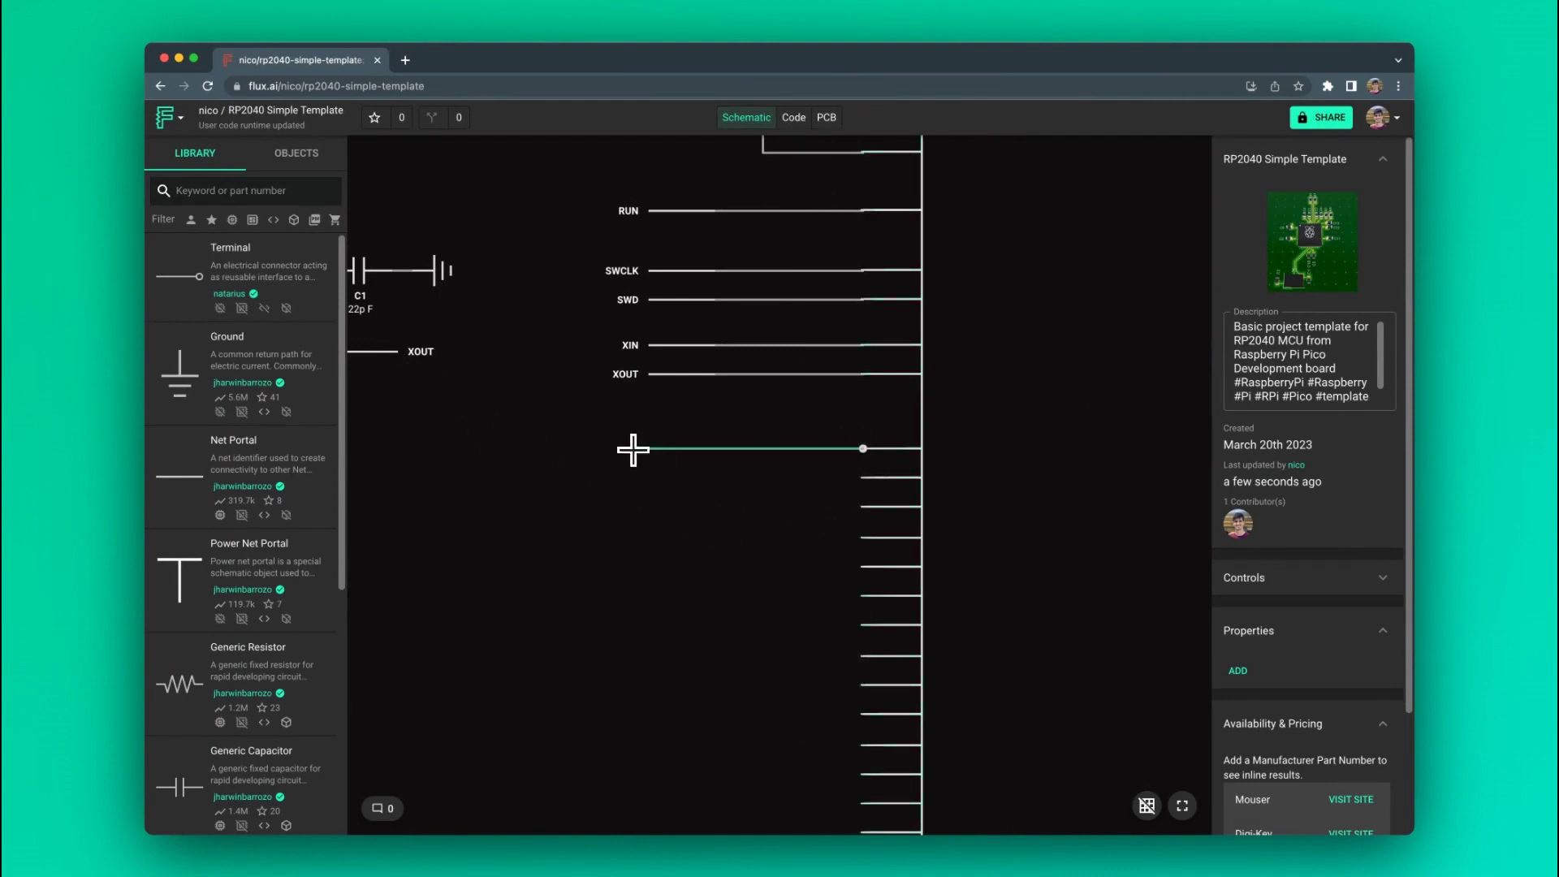
pyautogui.moveTo(630, 447); pyautogui.dragTo(590, 523)
pyautogui.click(613, 448)
pyautogui.click(662, 598)
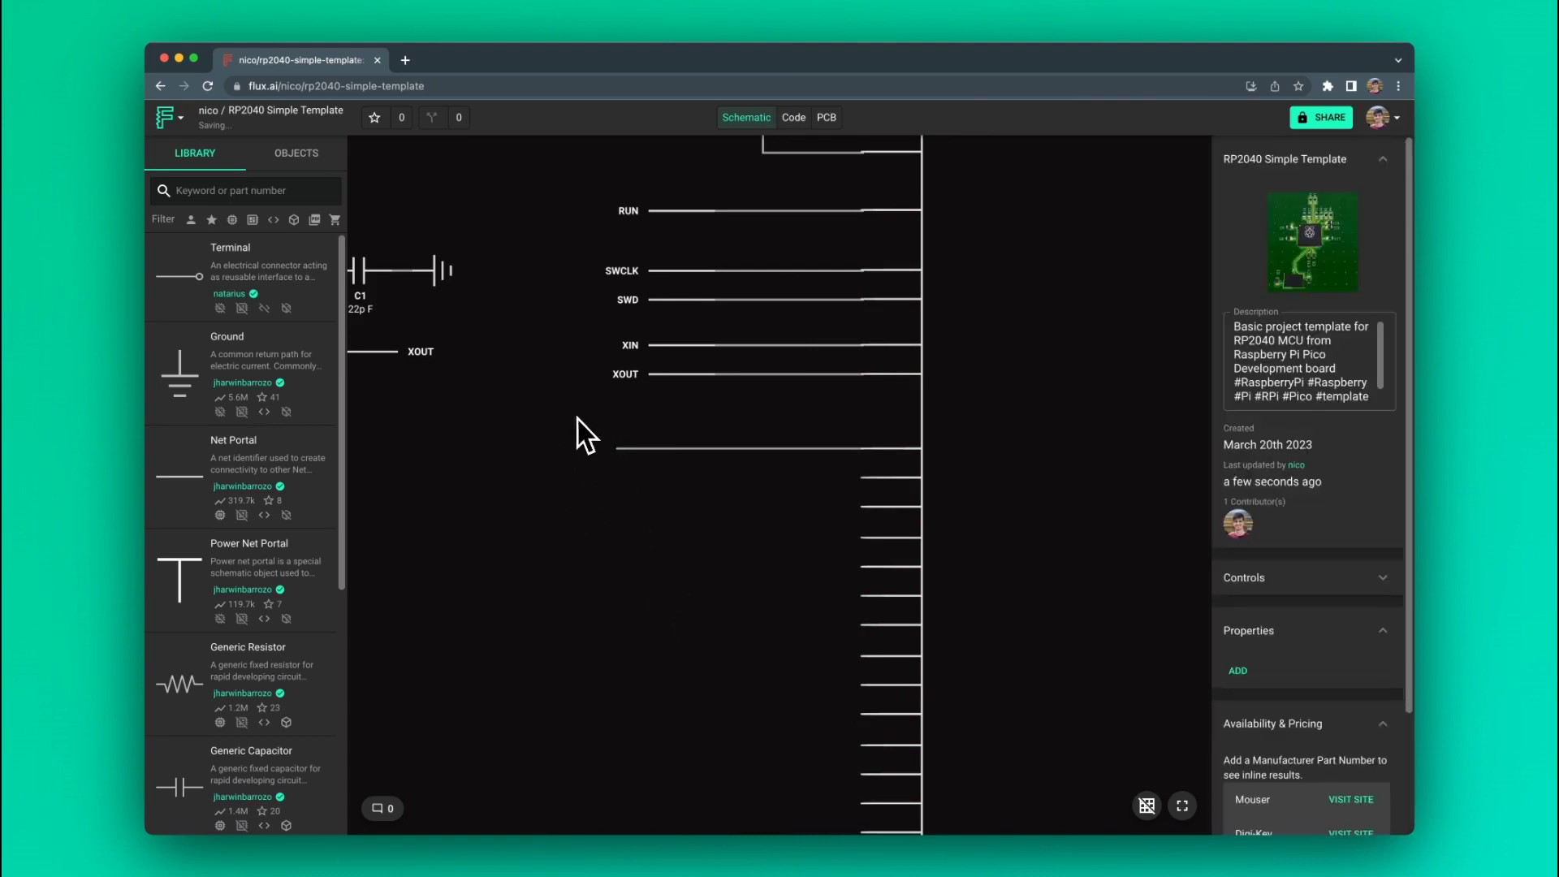
# Step: Place a Net Portal to the left of the GPIO0 wire and connect its pin to the wire's free end
pyautogui.moveTo(472, 433); pyautogui.dragTo(535, 444)
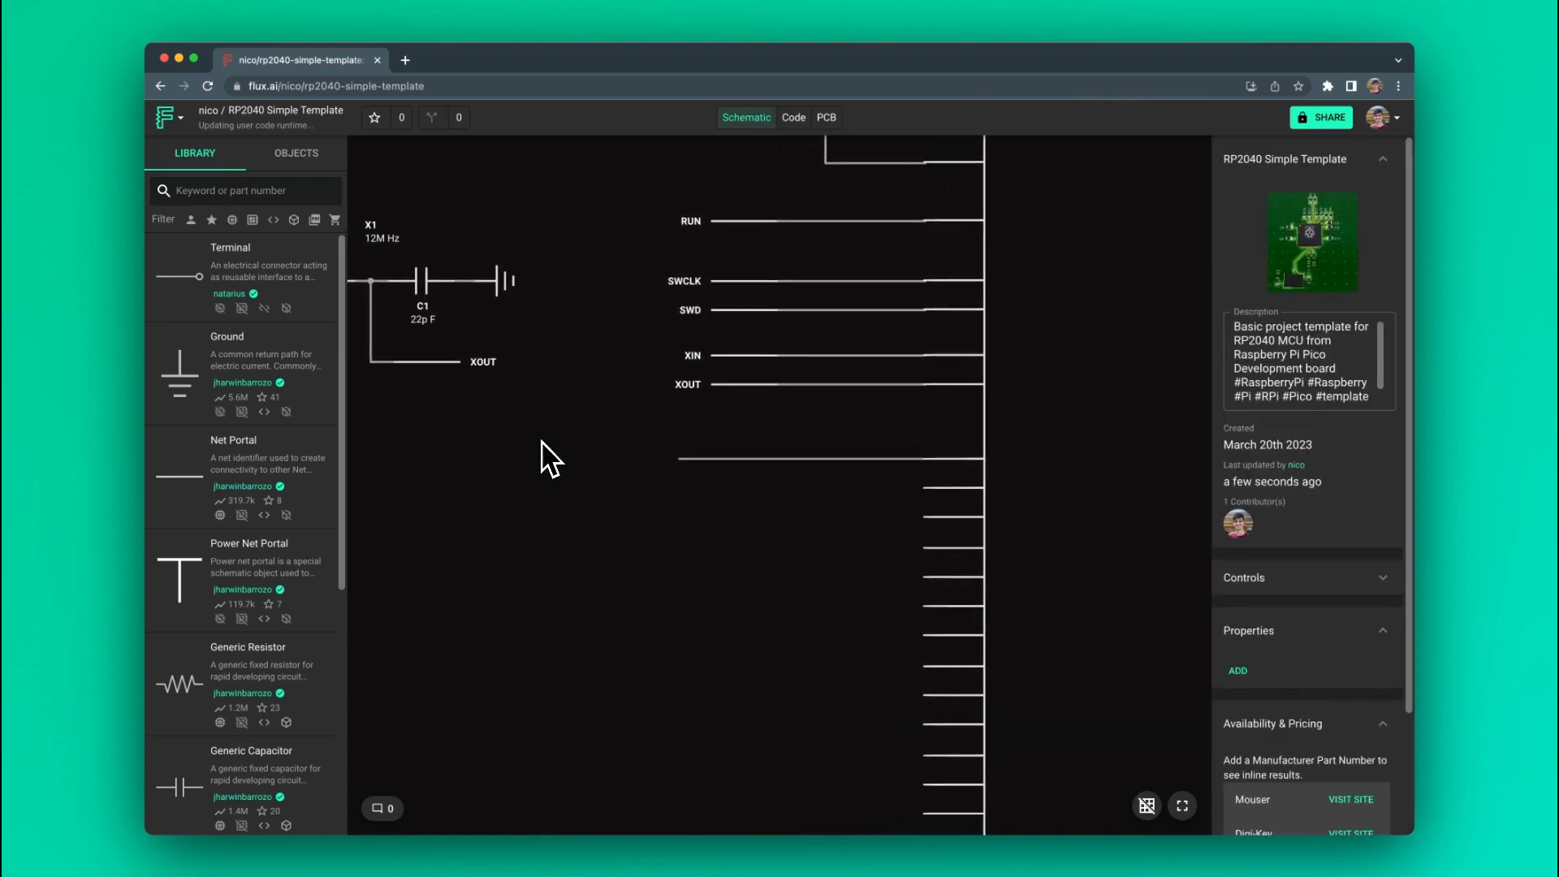
pyautogui.moveTo(236, 460); pyautogui.dragTo(596, 475)
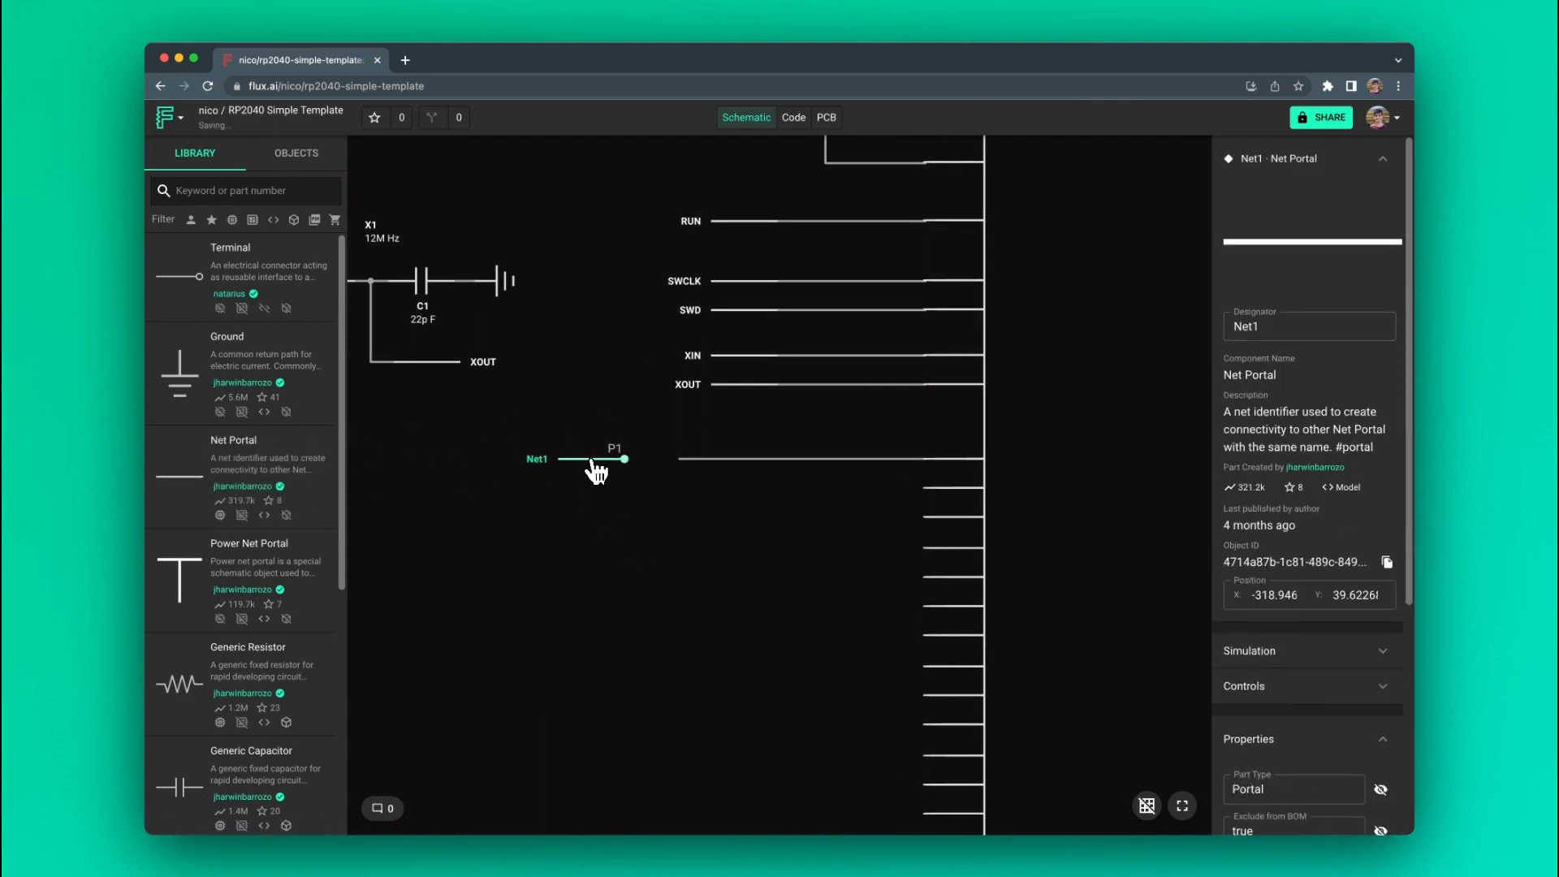
pyautogui.moveTo(632, 460); pyautogui.dragTo(676, 462)
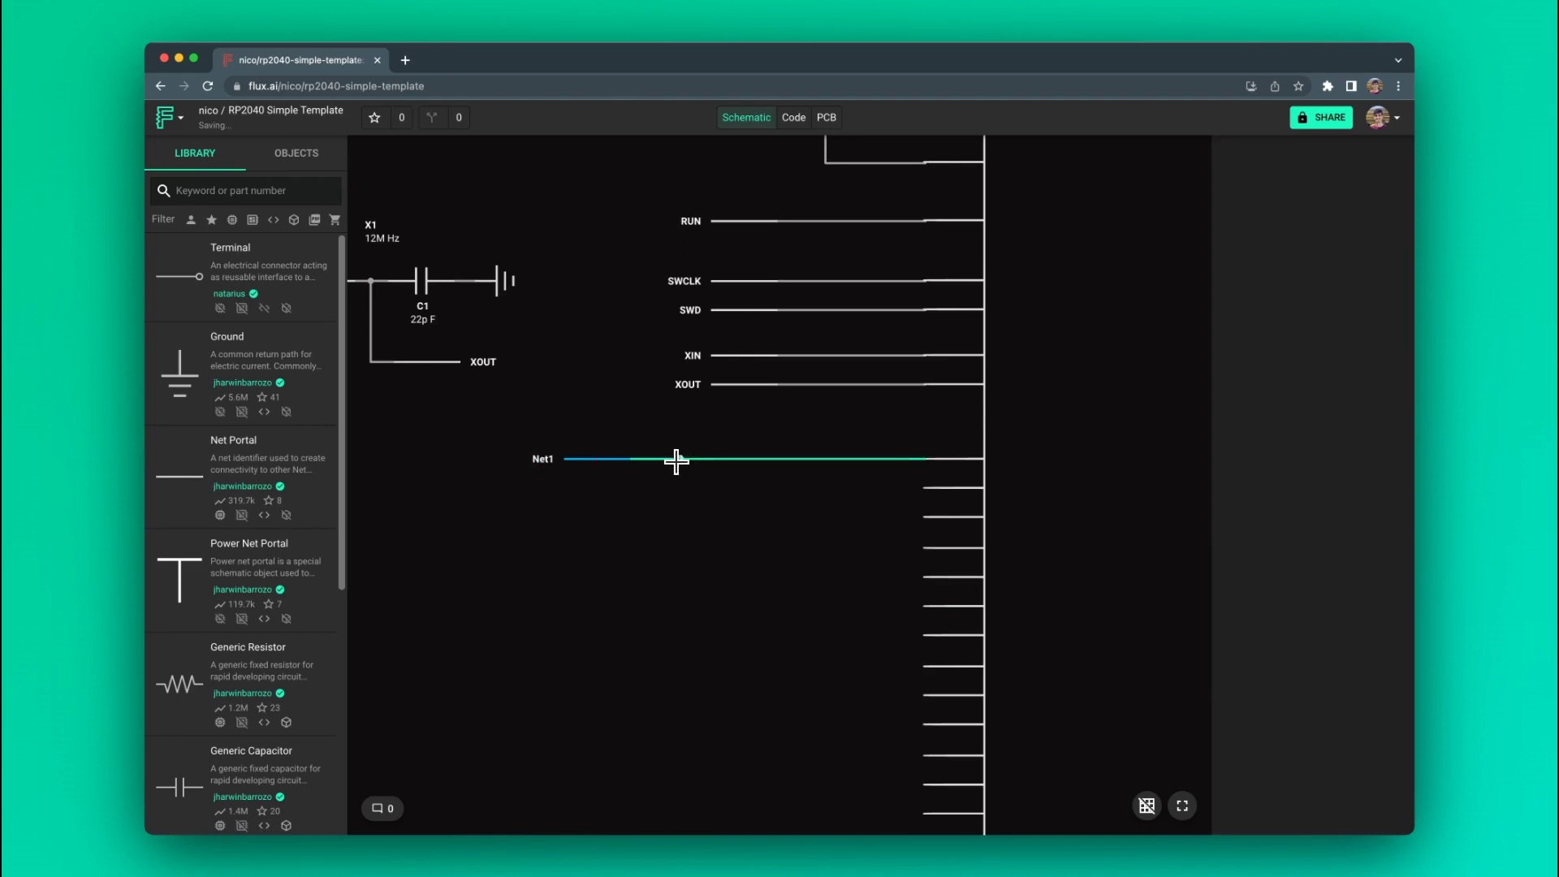
# Step: Set the designator of the Net Portal on the GPIO0 wire to RUN
pyautogui.click(600, 459)
pyautogui.click(1323, 325)
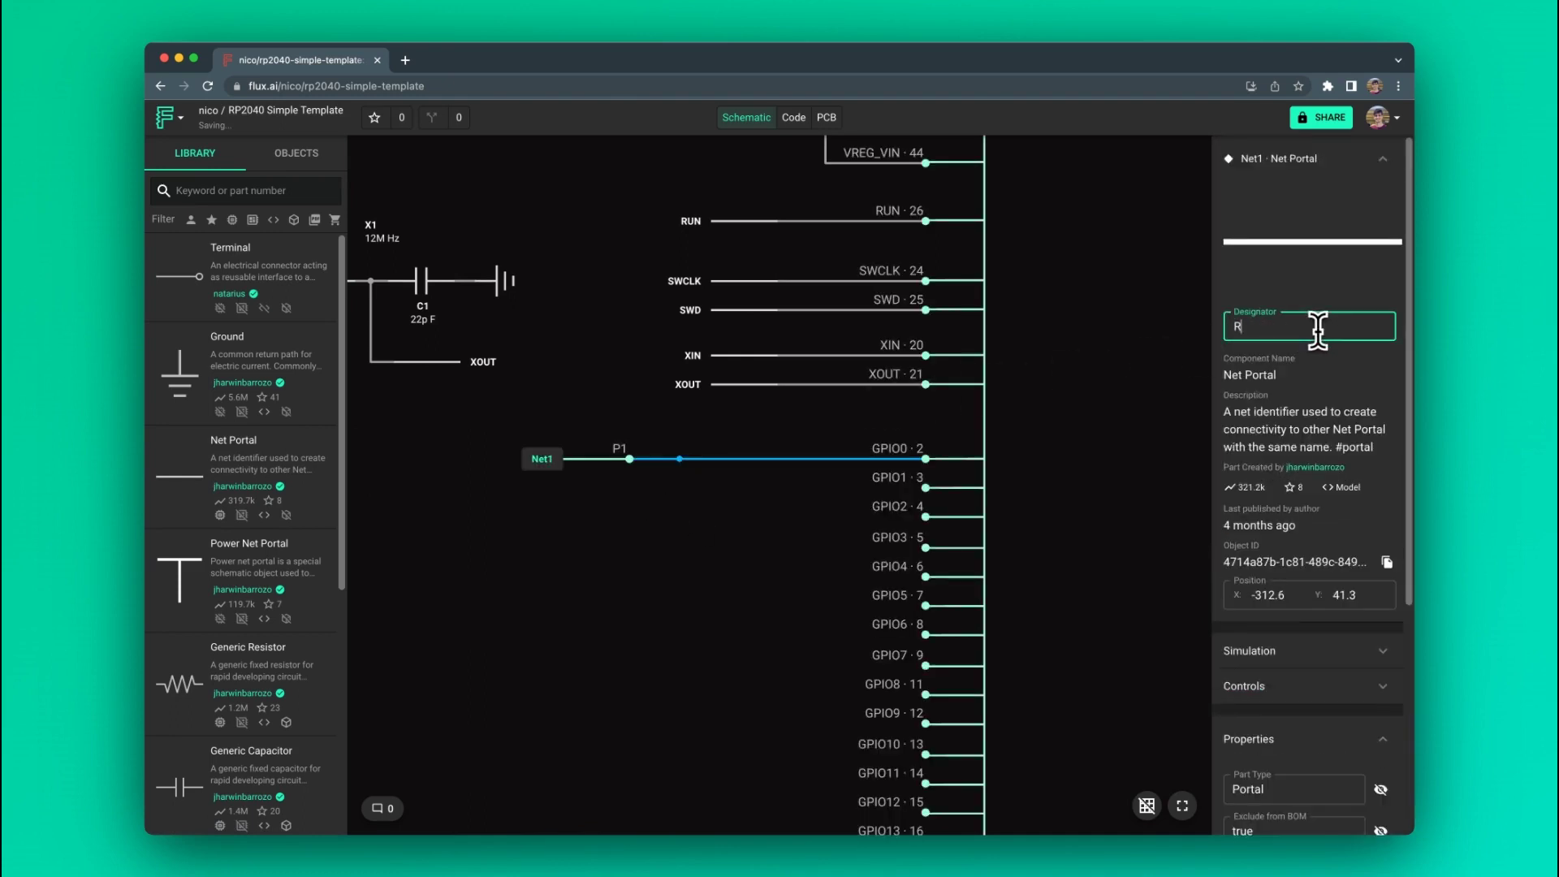
pyautogui.write('RUN')
pyautogui.press('Return')
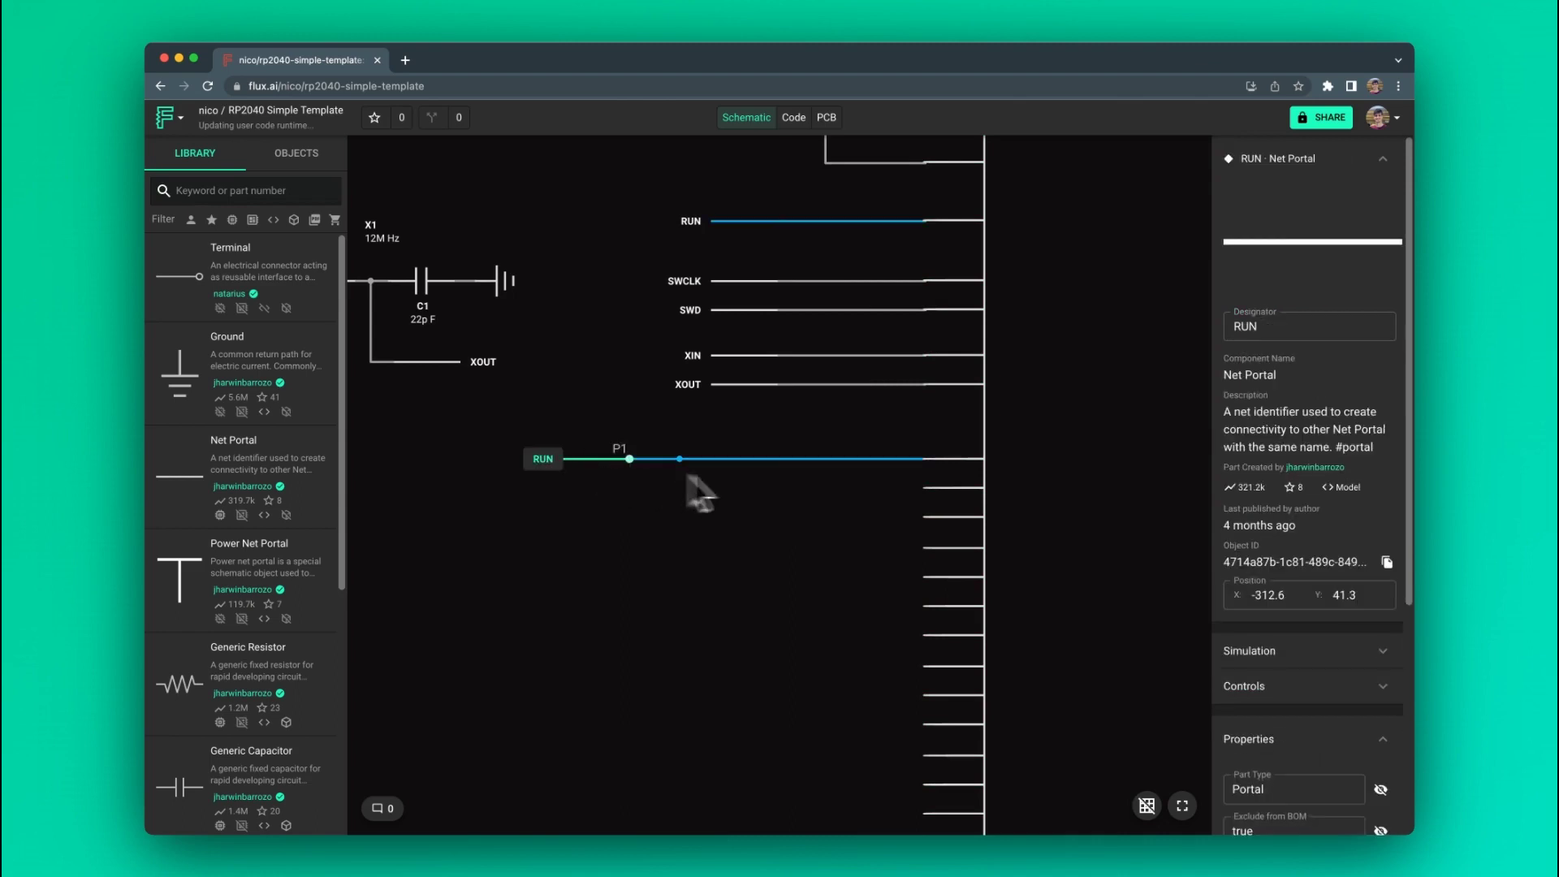
# Step: Select the existing RUN net portal above SWCLK to inspect its net connection, and clear the selection
pyautogui.click(628, 188)
pyautogui.click(711, 221)
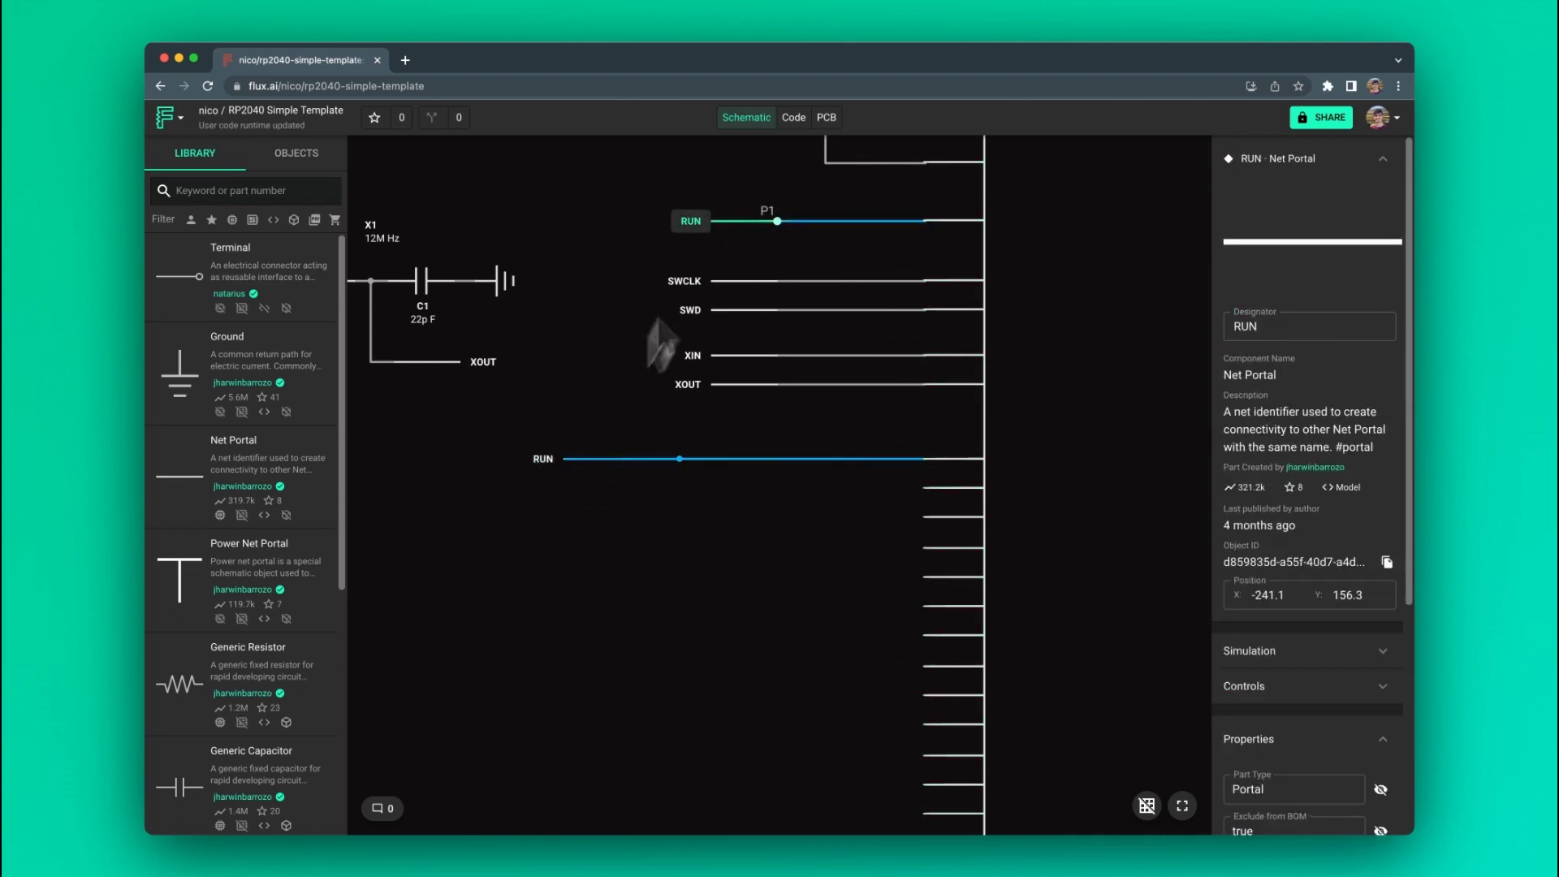
pyautogui.click(650, 607)
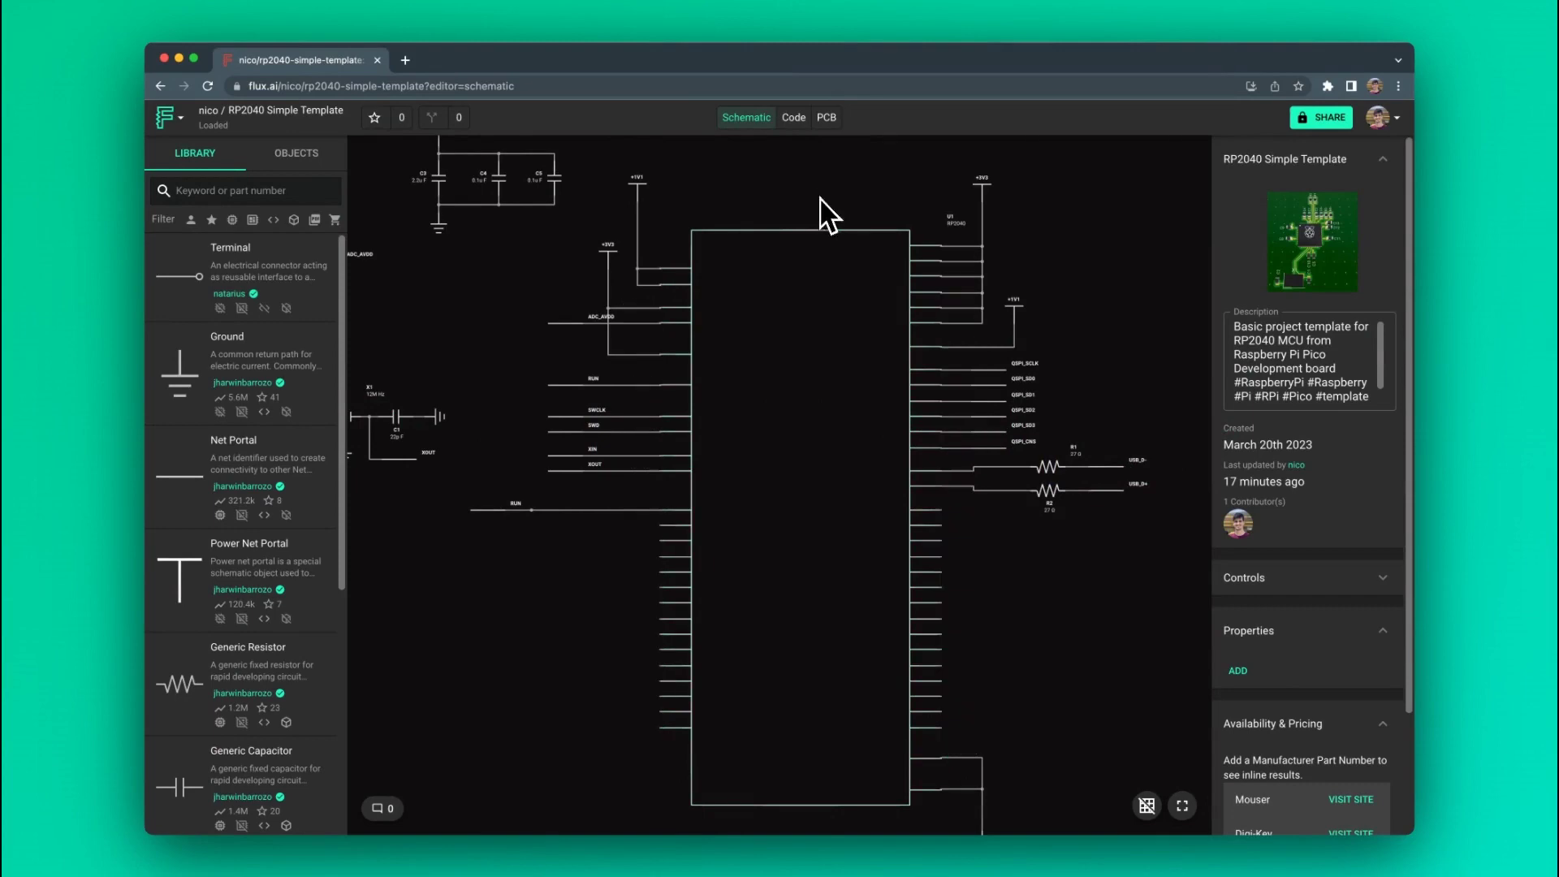
# Step: In the PCB editor, add a Layout Shape rule to the board Layout's object-specific rules
pyautogui.click(827, 117)
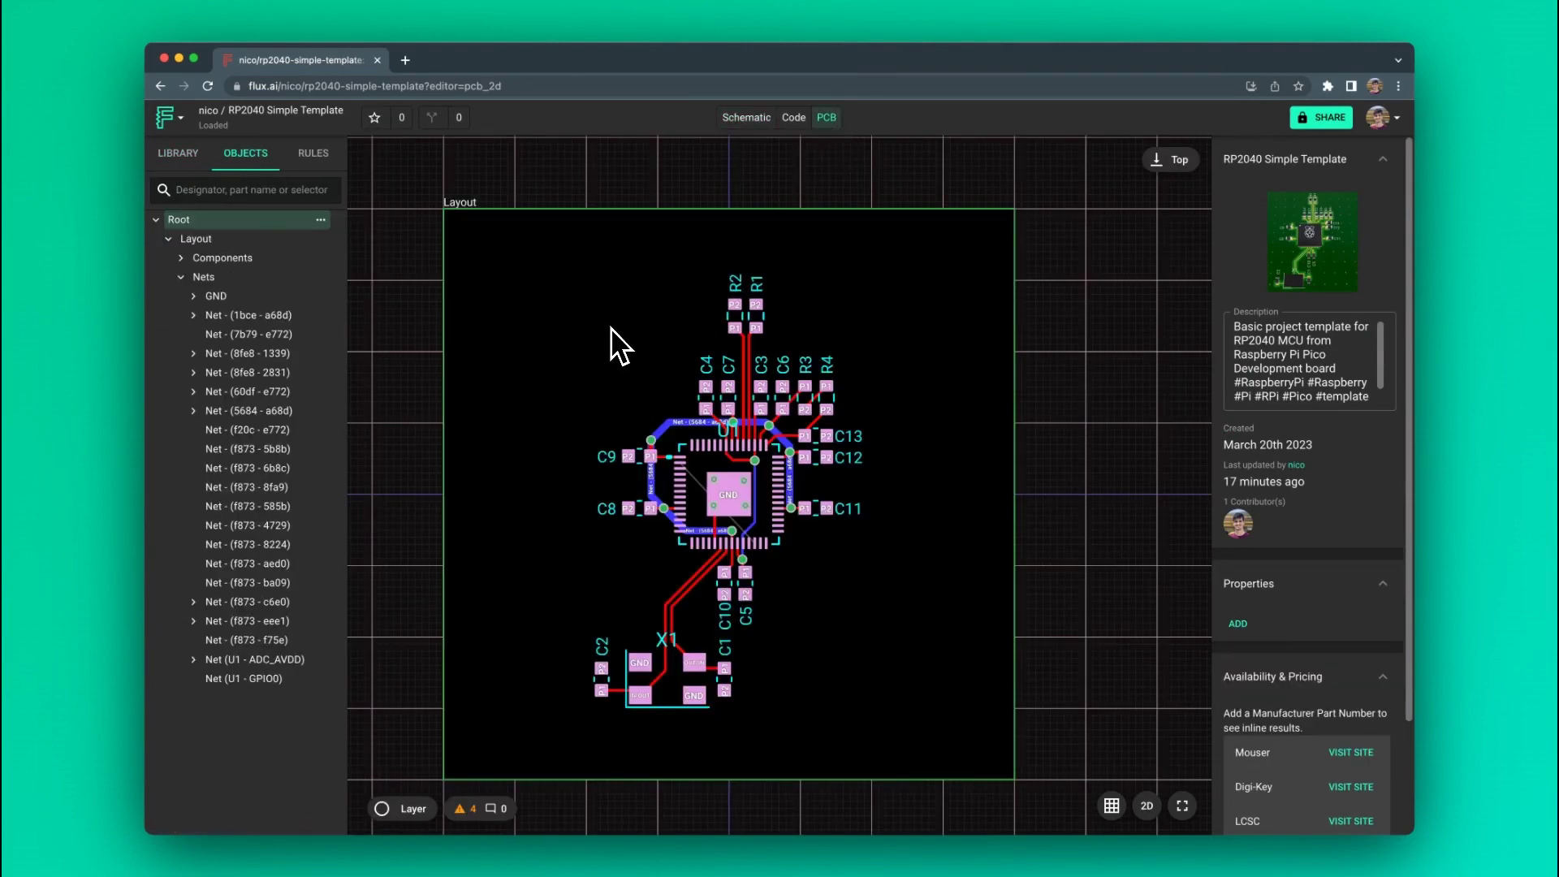
pyautogui.click(457, 209)
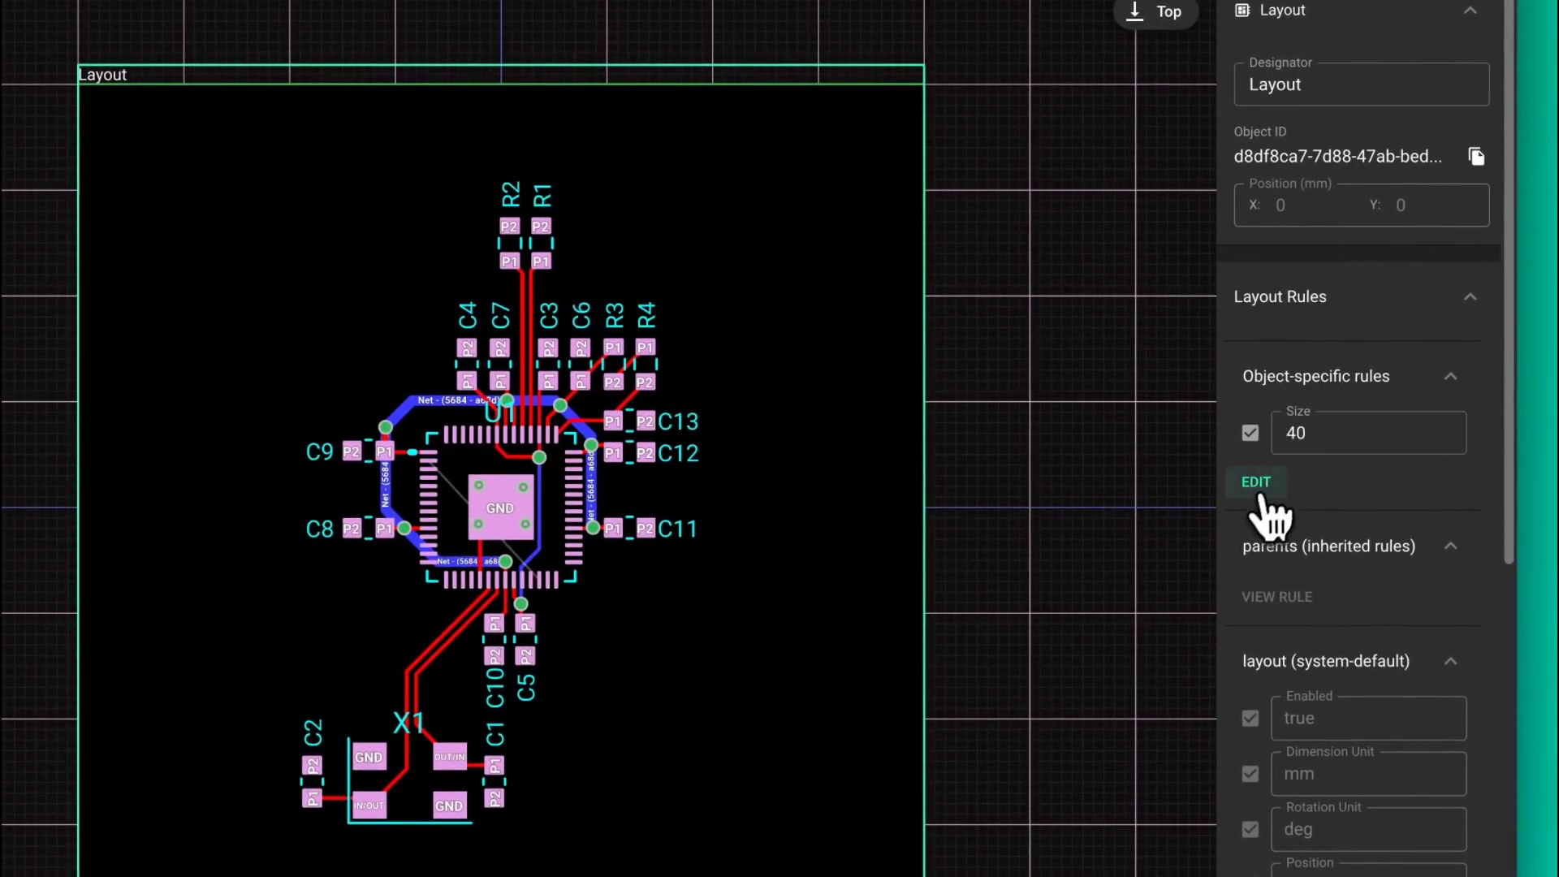
pyautogui.click(1258, 482)
pyautogui.click(1256, 467)
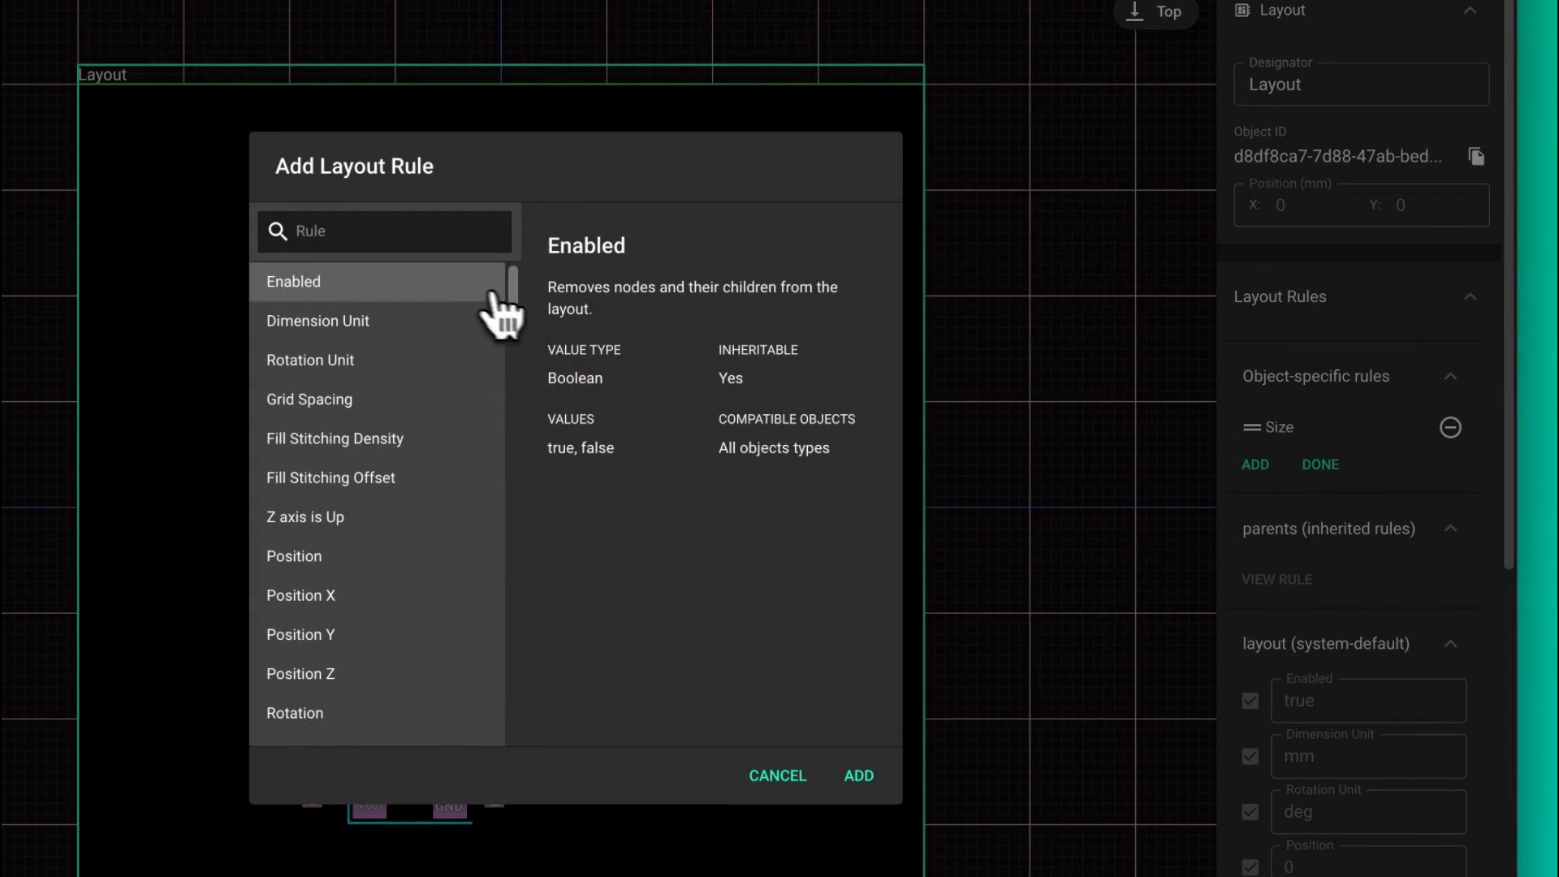
pyautogui.write('shape')
pyautogui.click(361, 322)
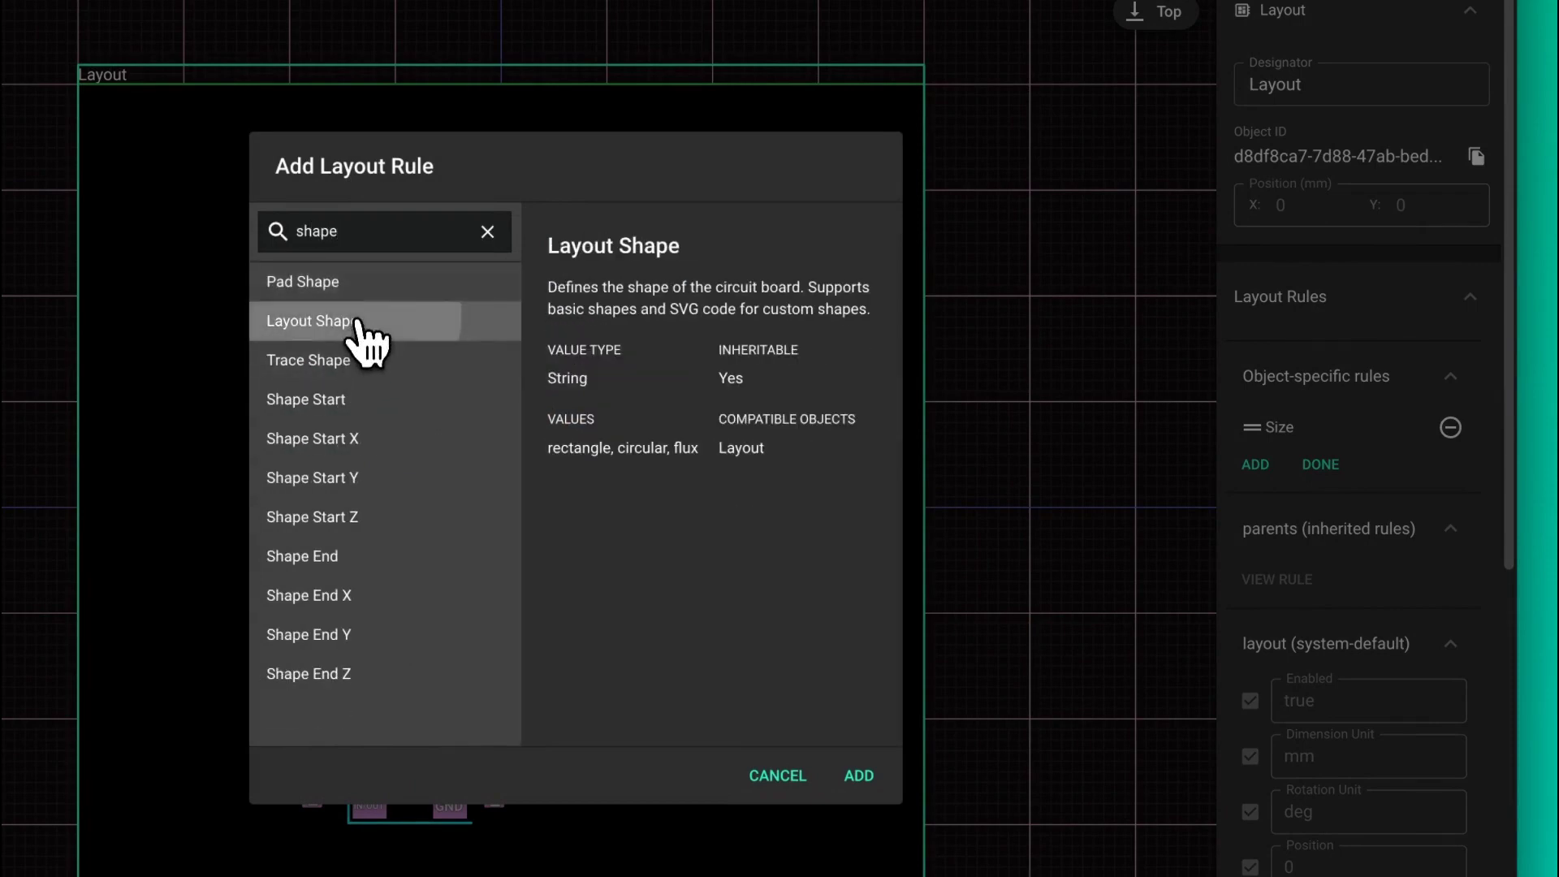
pyautogui.click(860, 775)
# Step: Set the board Layout's Size to 40 30 and its Layout Shape to circular
pyautogui.click(1357, 438)
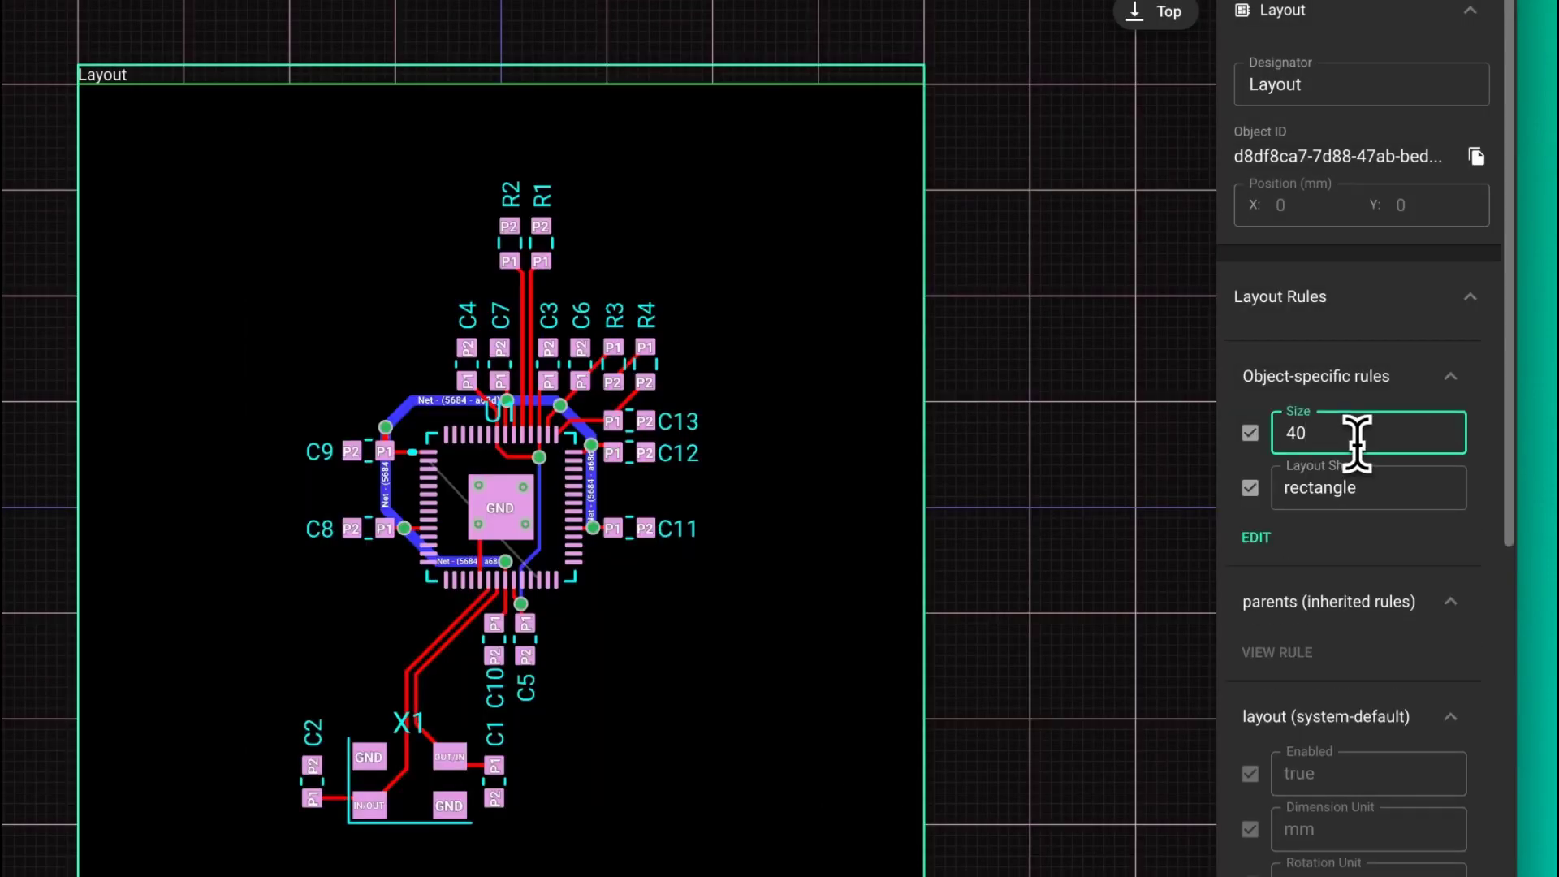
pyautogui.write('30')
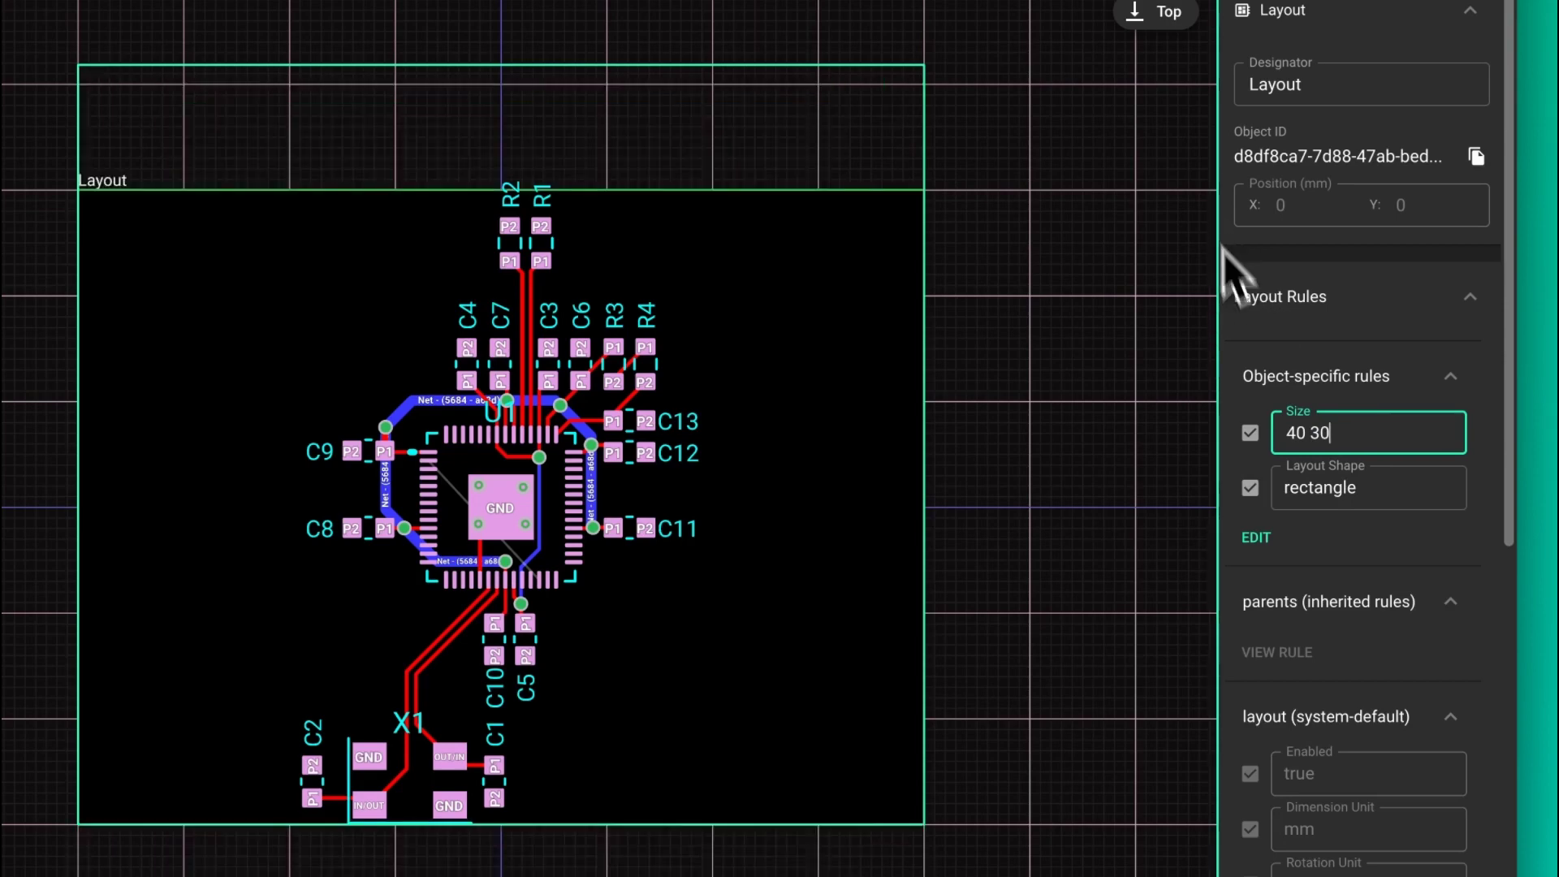
pyautogui.click(1363, 489)
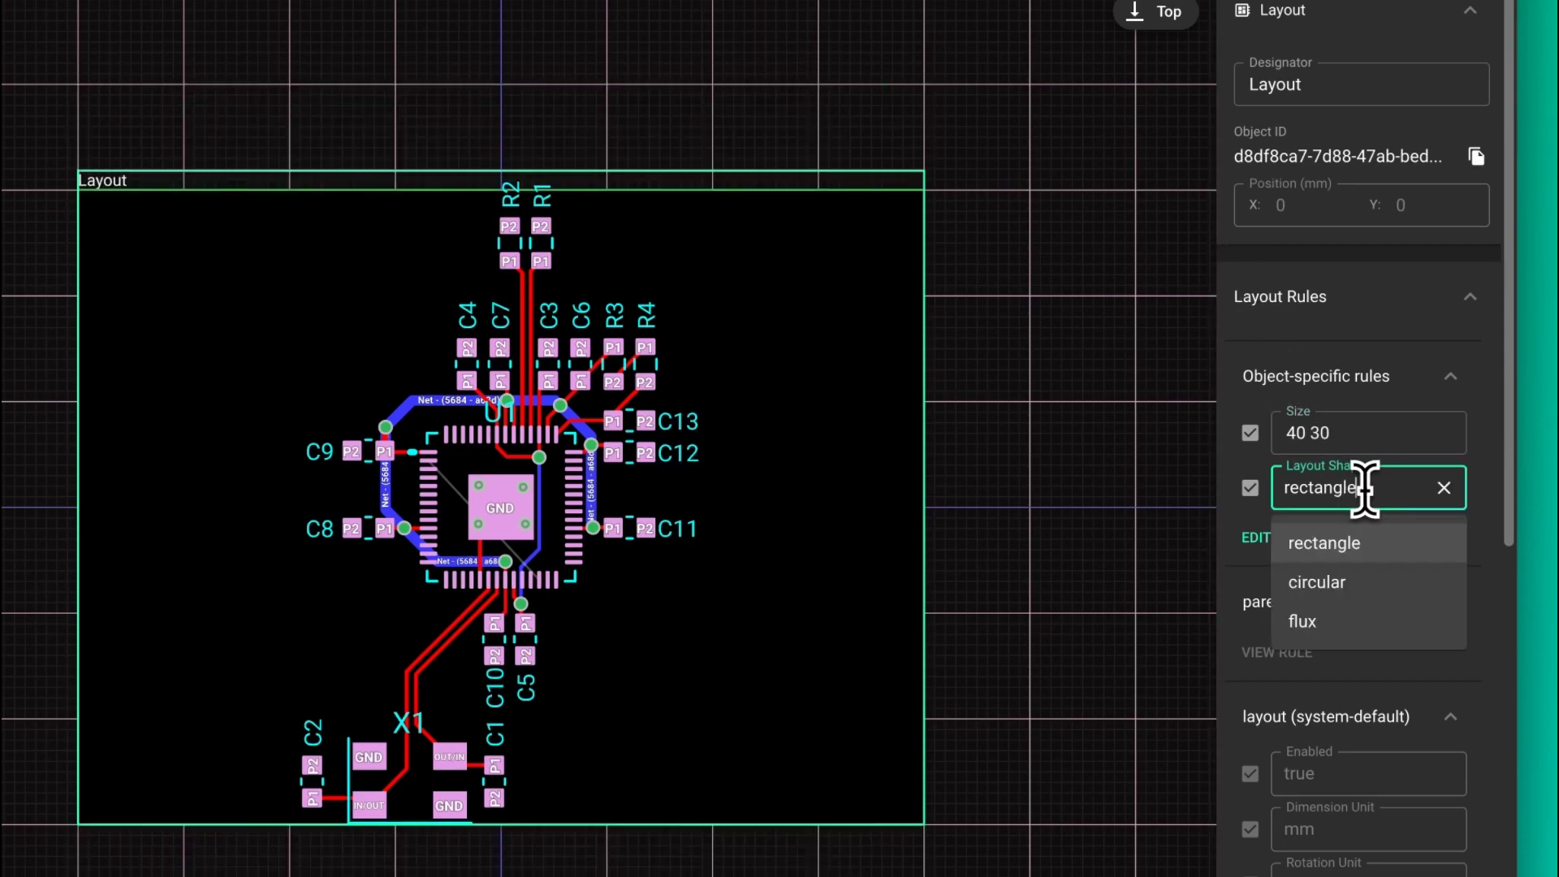
pyautogui.click(1328, 586)
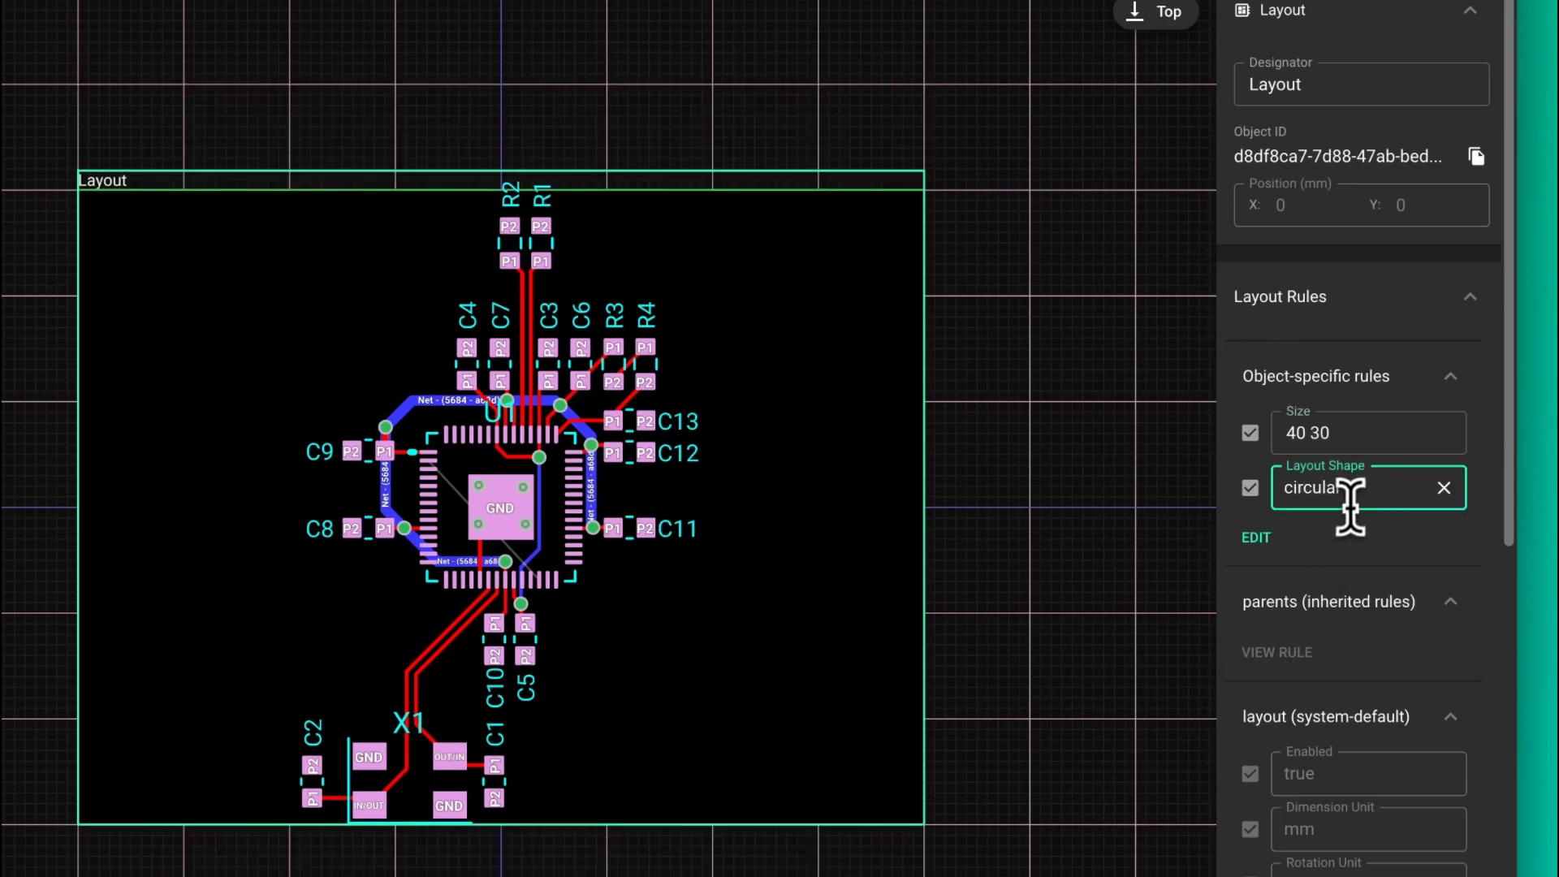
# Step: Change the board's Layout Shape to flux and deselect the Layout
pyautogui.click(1350, 508)
pyautogui.click(1309, 619)
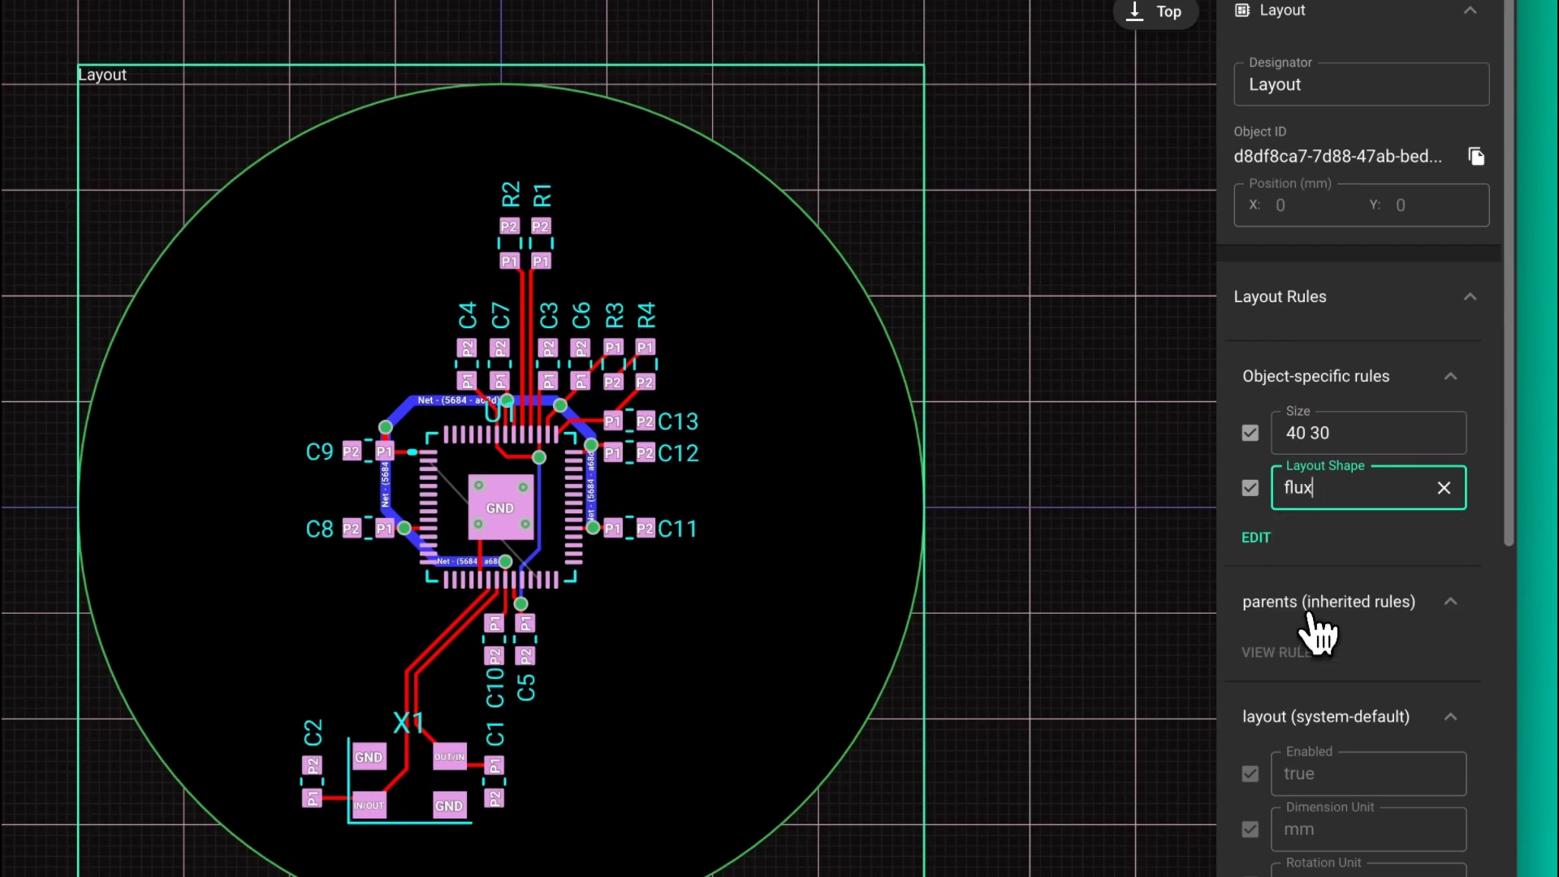
pyautogui.click(1044, 305)
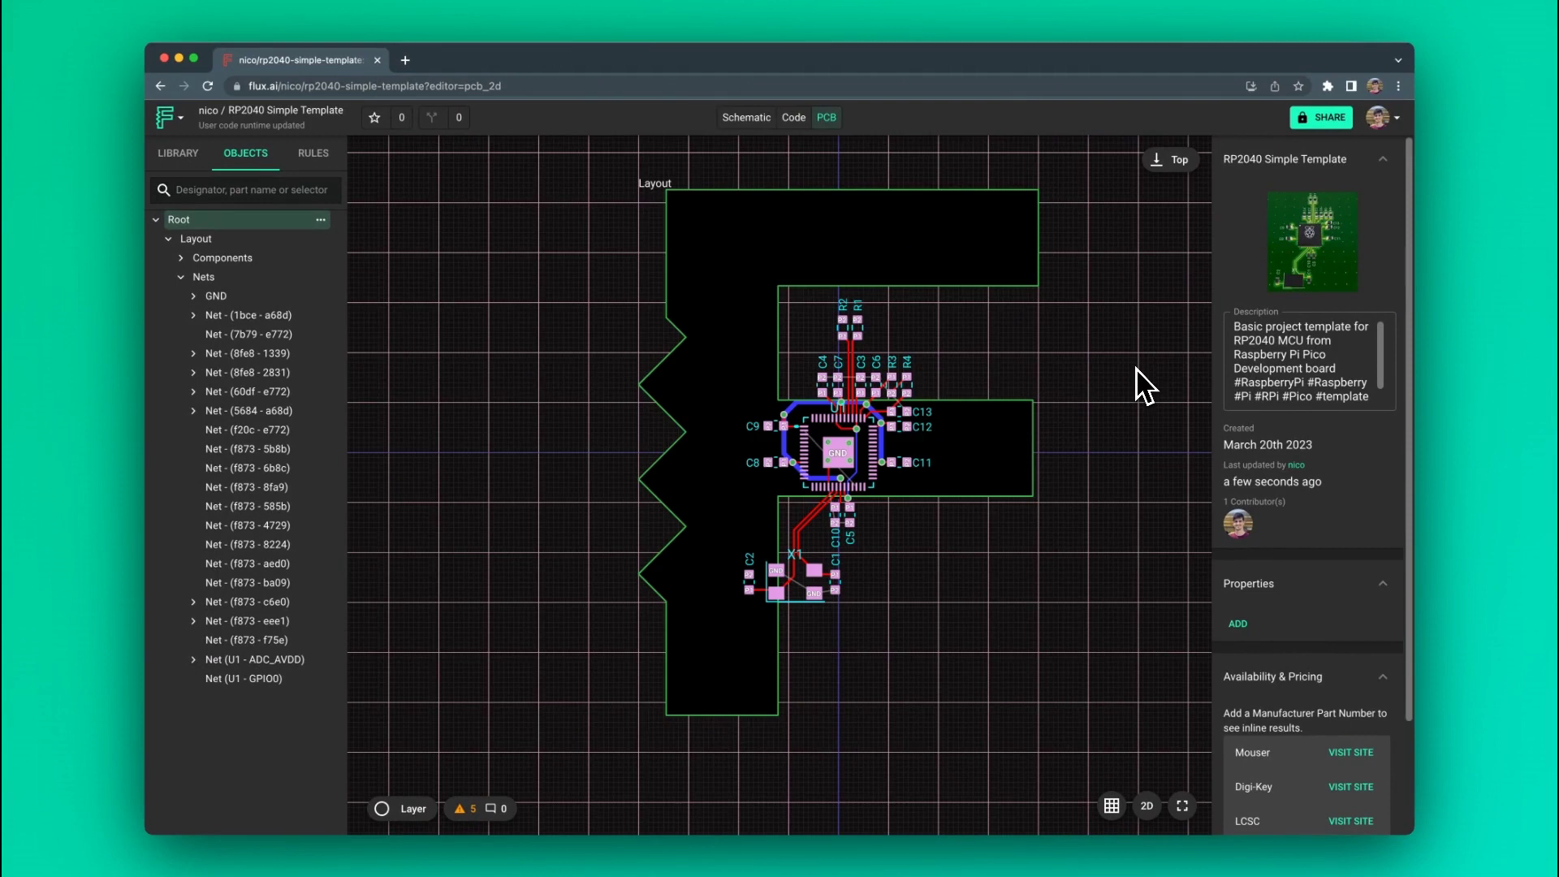
# Step: Turn off the board Layout's Layout Shape rule and open its Size value for editing
pyautogui.click(667, 196)
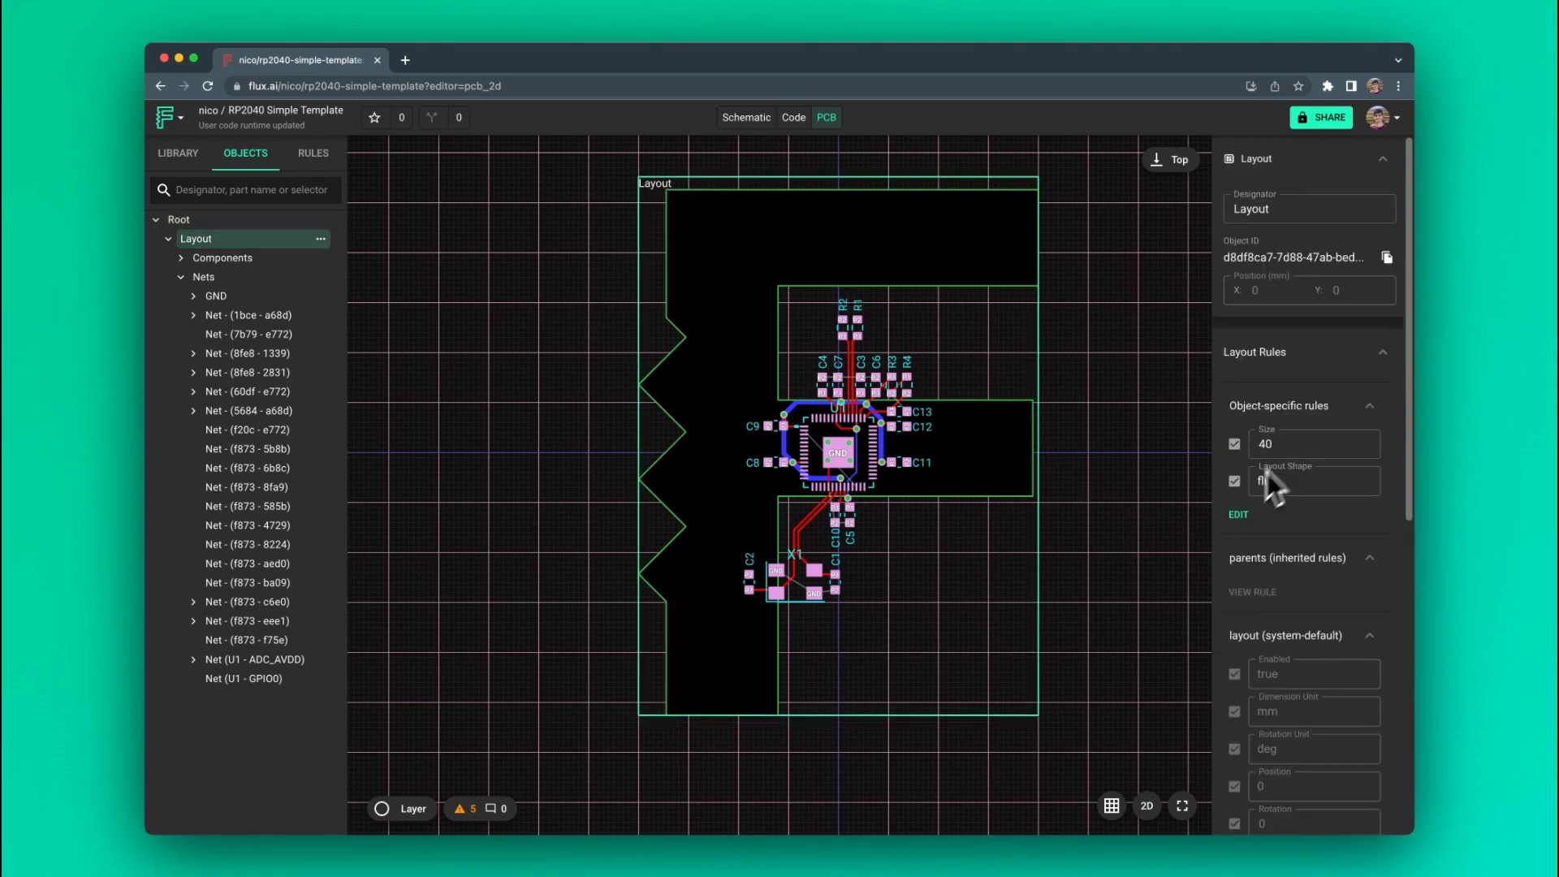
pyautogui.click(1234, 481)
pyautogui.click(1303, 444)
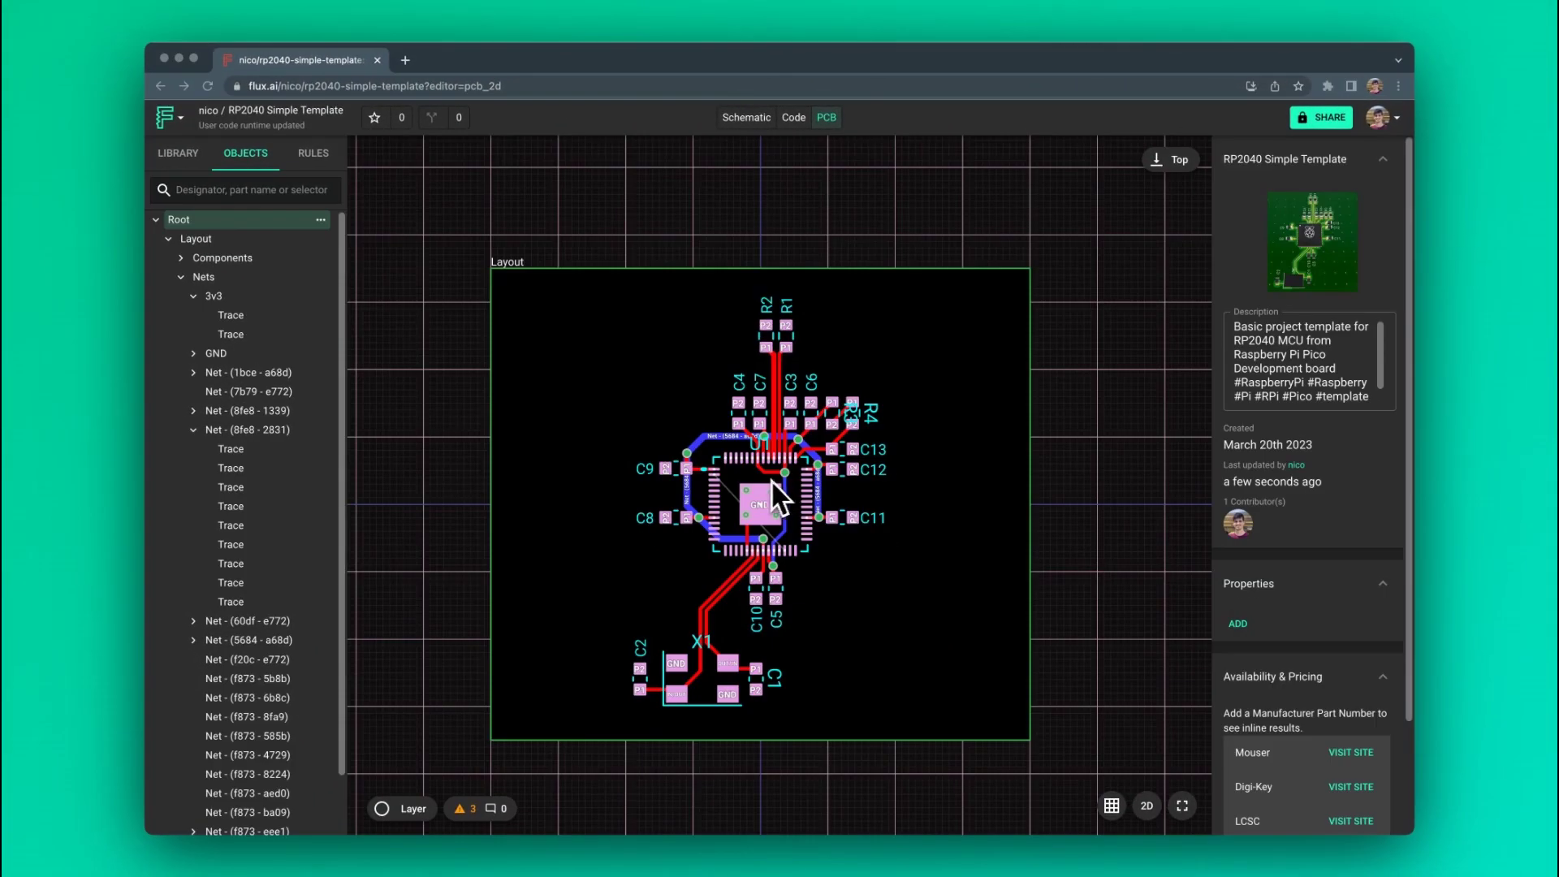
# Step: Open the project's 3v3 width ruleset and examine its selection criteria and trace width rule
pyautogui.click(465, 449)
pyautogui.click(313, 154)
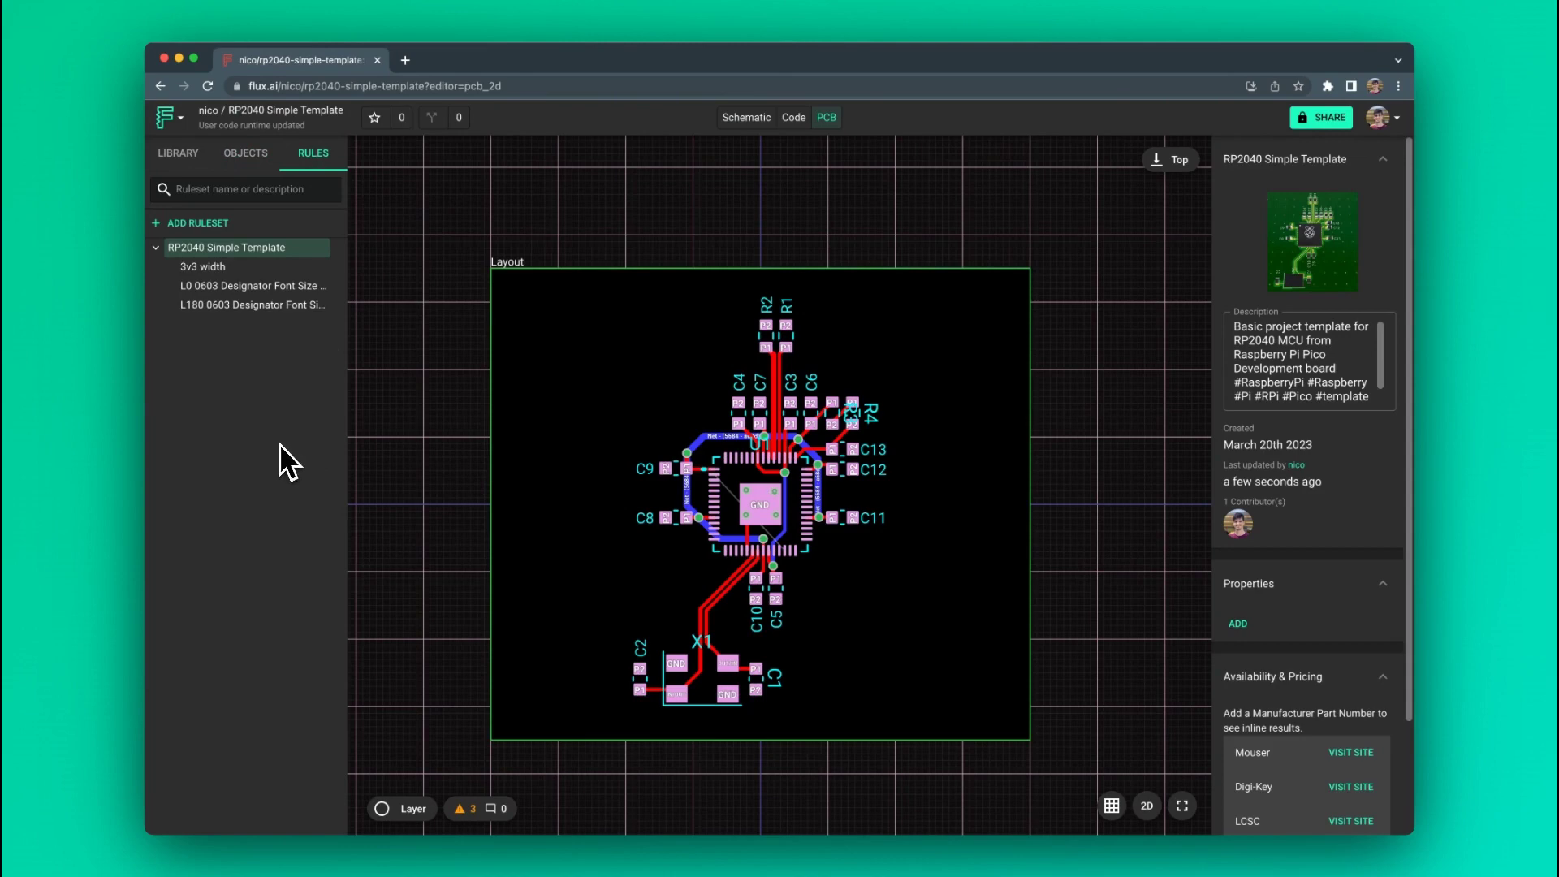
pyautogui.click(233, 269)
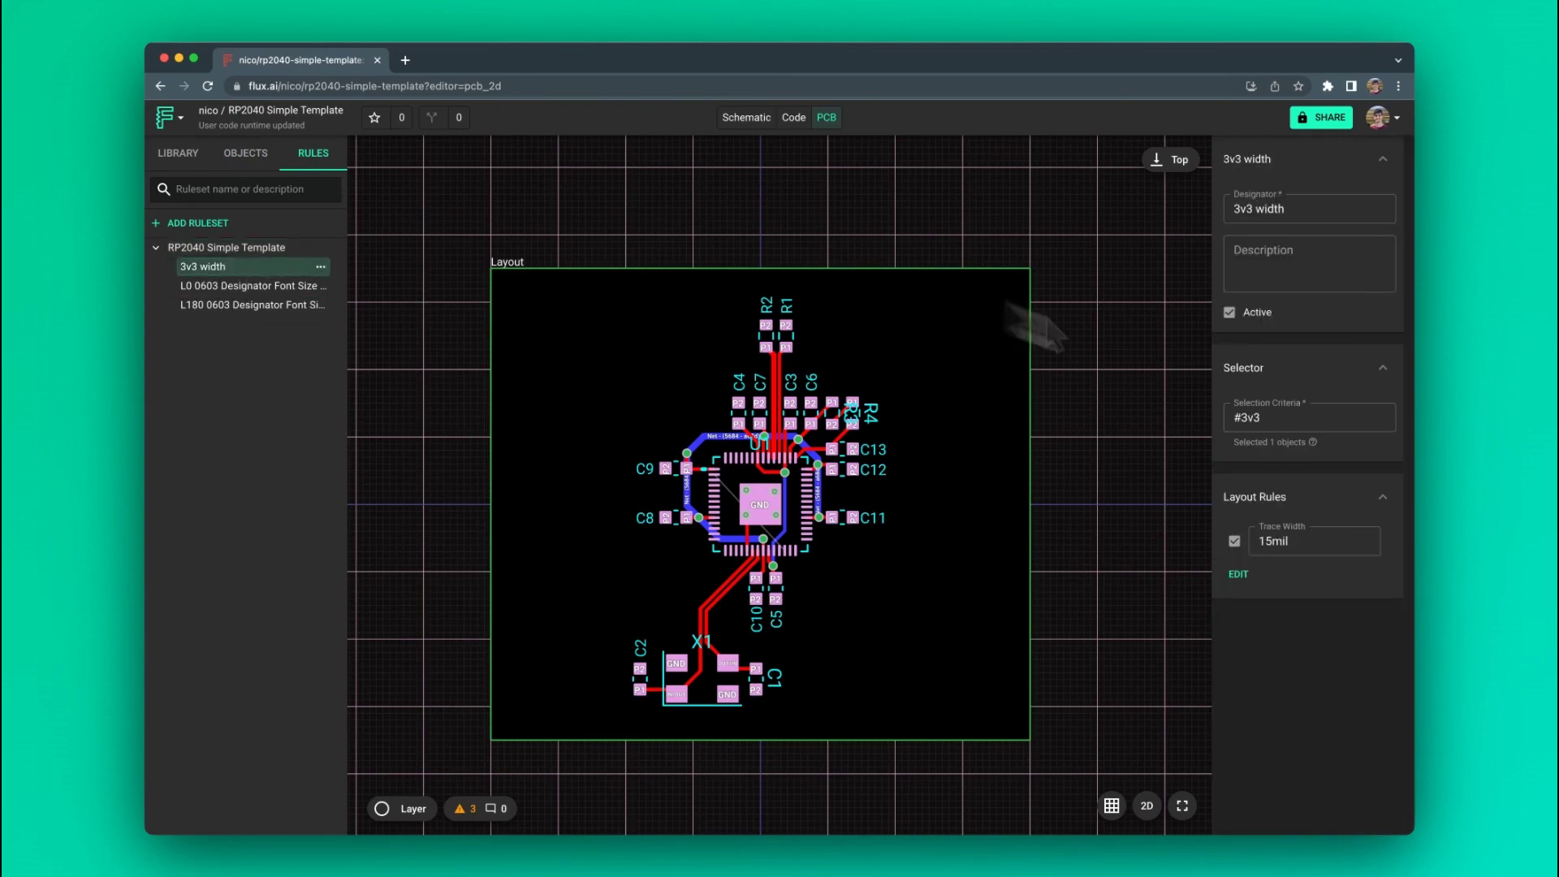
pyautogui.click(1295, 423)
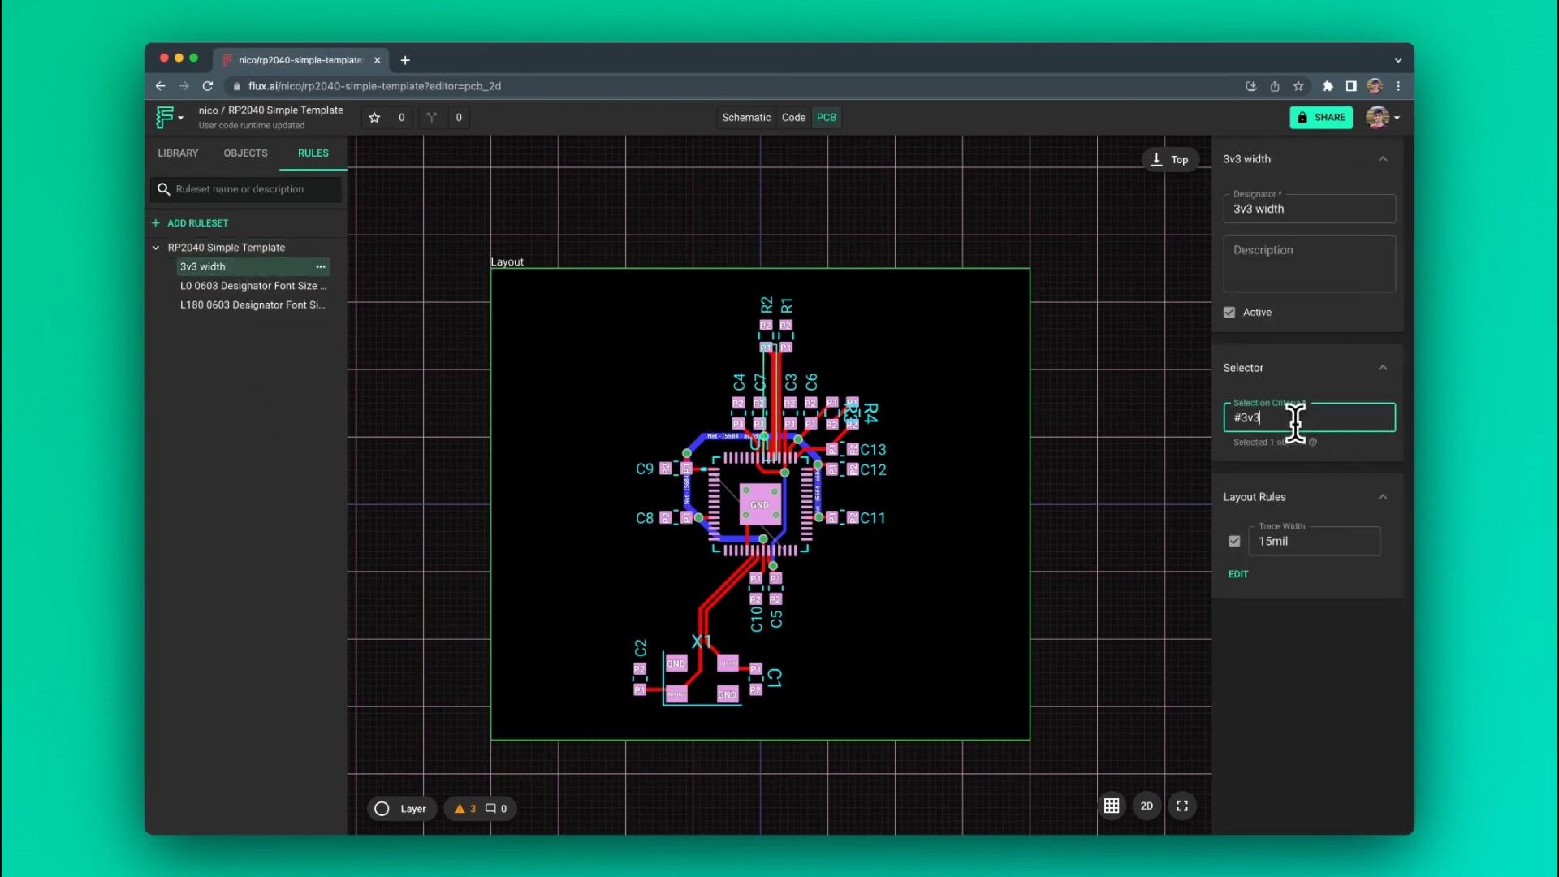
pyautogui.moveTo(1298, 421); pyautogui.dragTo(1231, 440)
pyautogui.click(1298, 421)
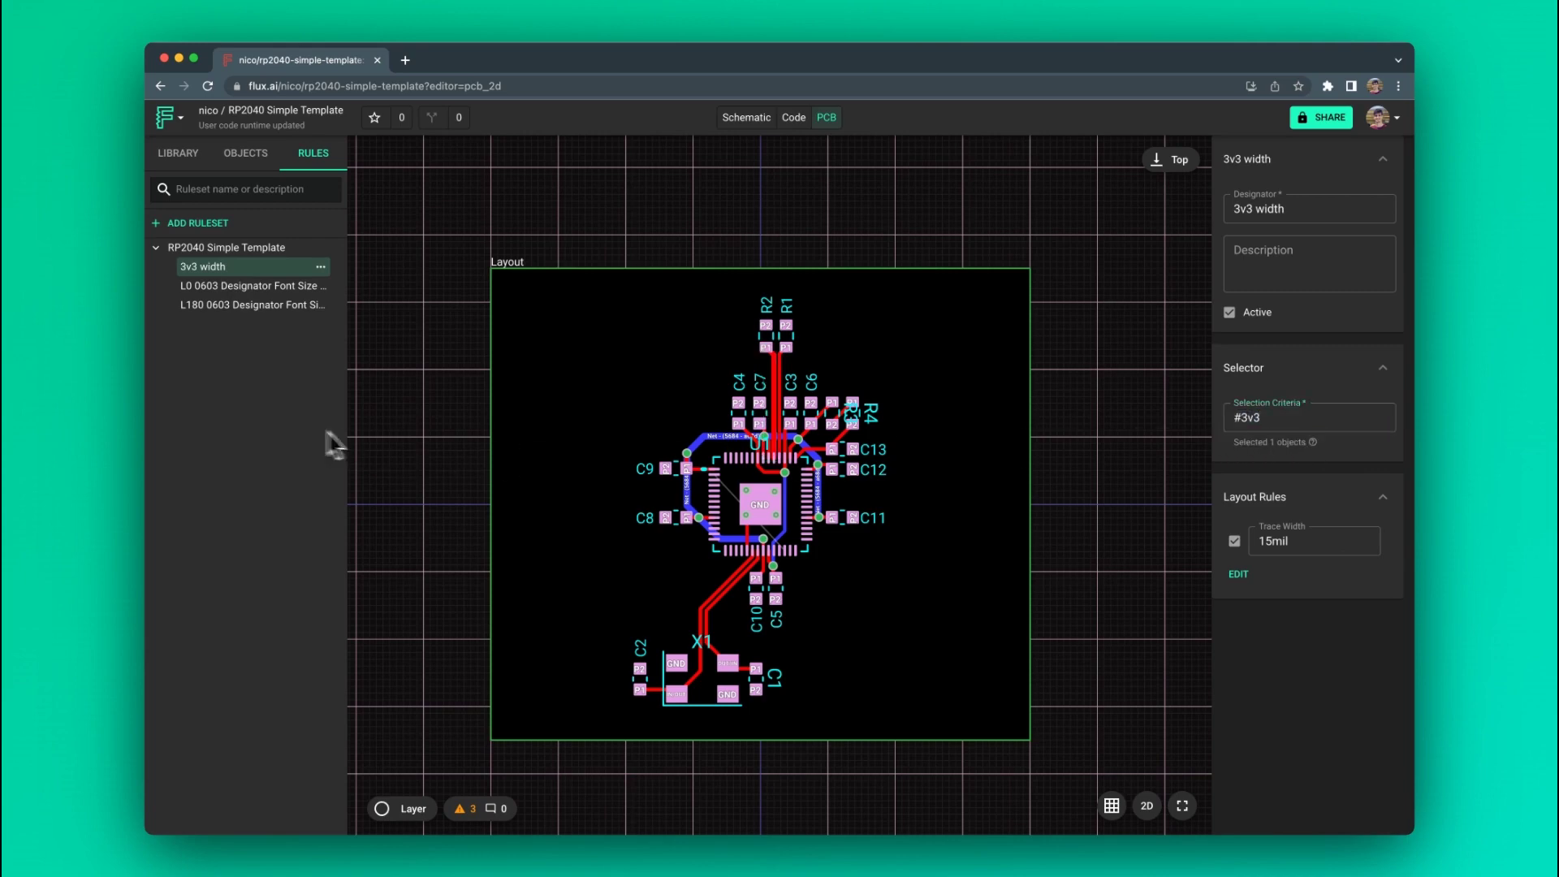
# Step: Add a new ruleset to the project and set its selection criteria to net
pyautogui.click(199, 223)
pyautogui.click(213, 324)
pyautogui.click(1281, 416)
pyautogui.write('net')
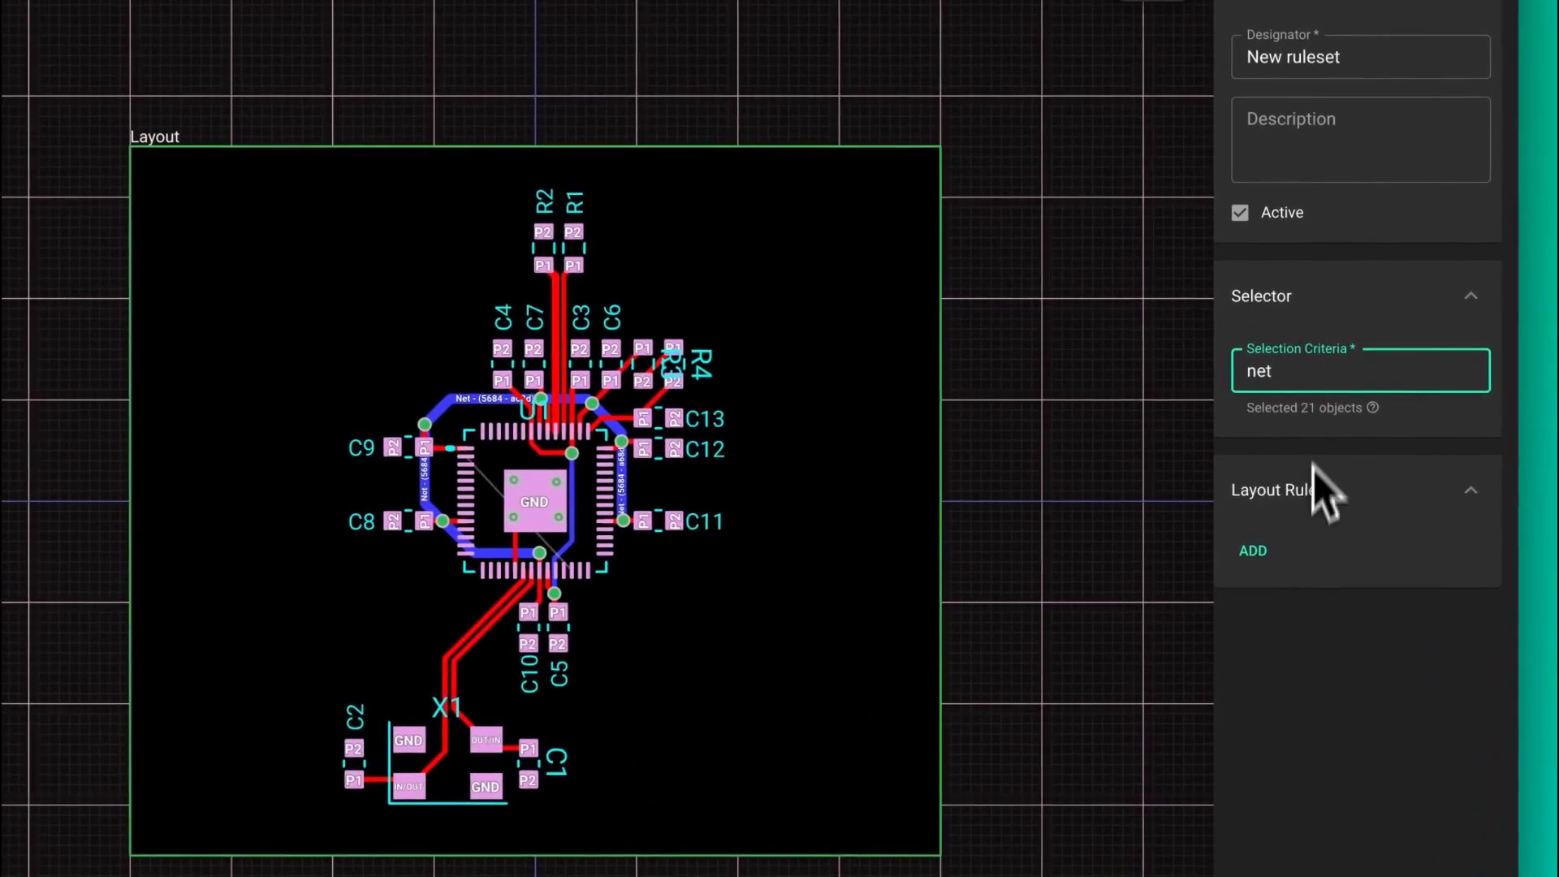
# Step: Add a Trace Width layout rule to the new net ruleset and open its value for editing
pyautogui.click(1252, 550)
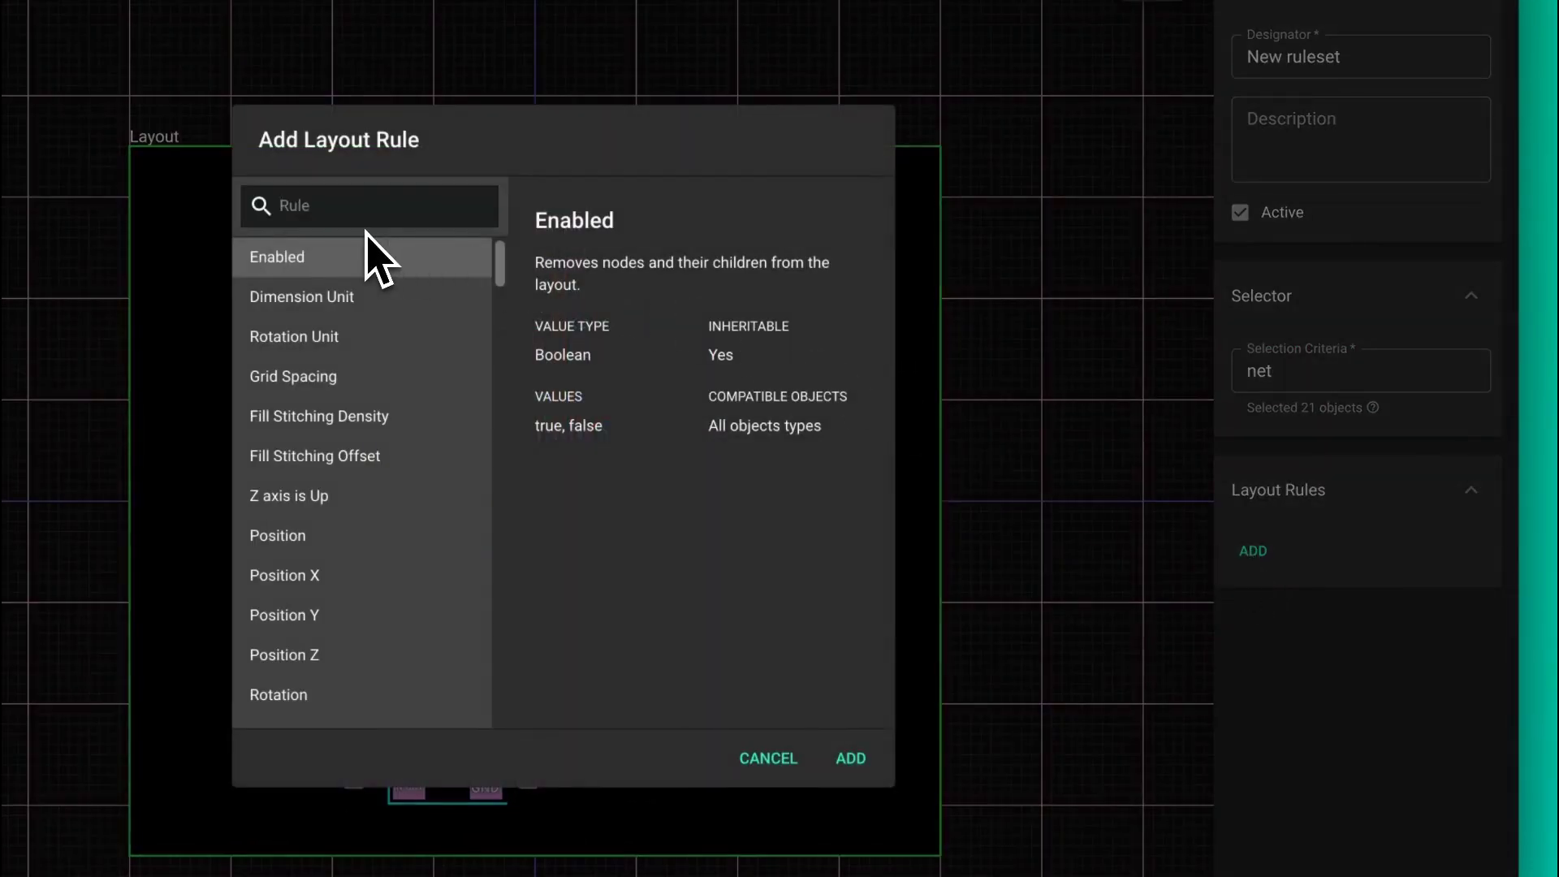
pyautogui.write('tra')
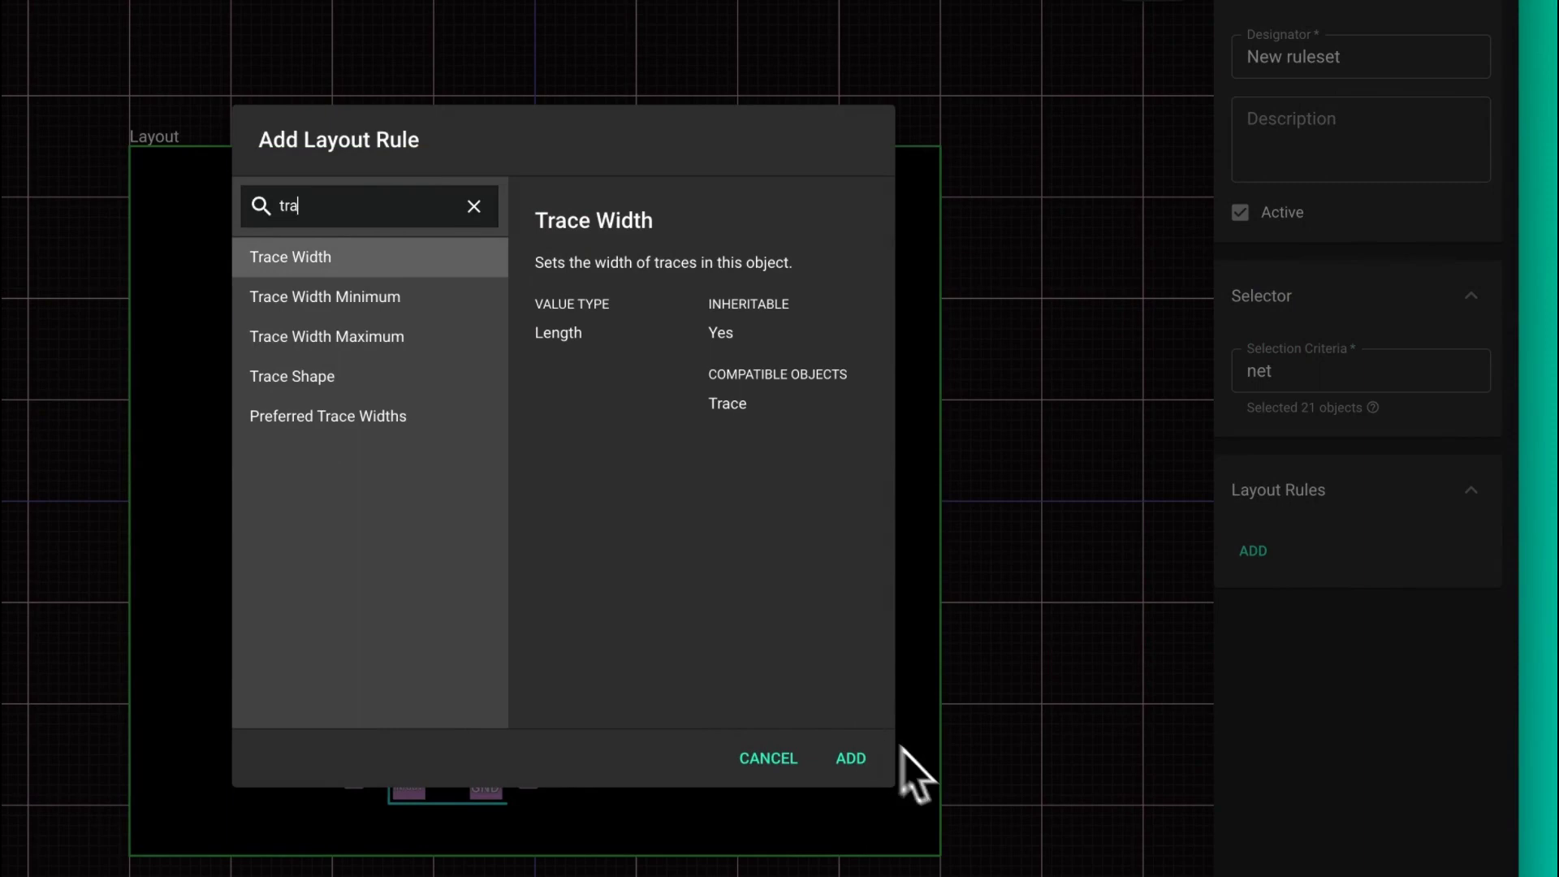
pyautogui.click(873, 756)
pyautogui.click(1303, 557)
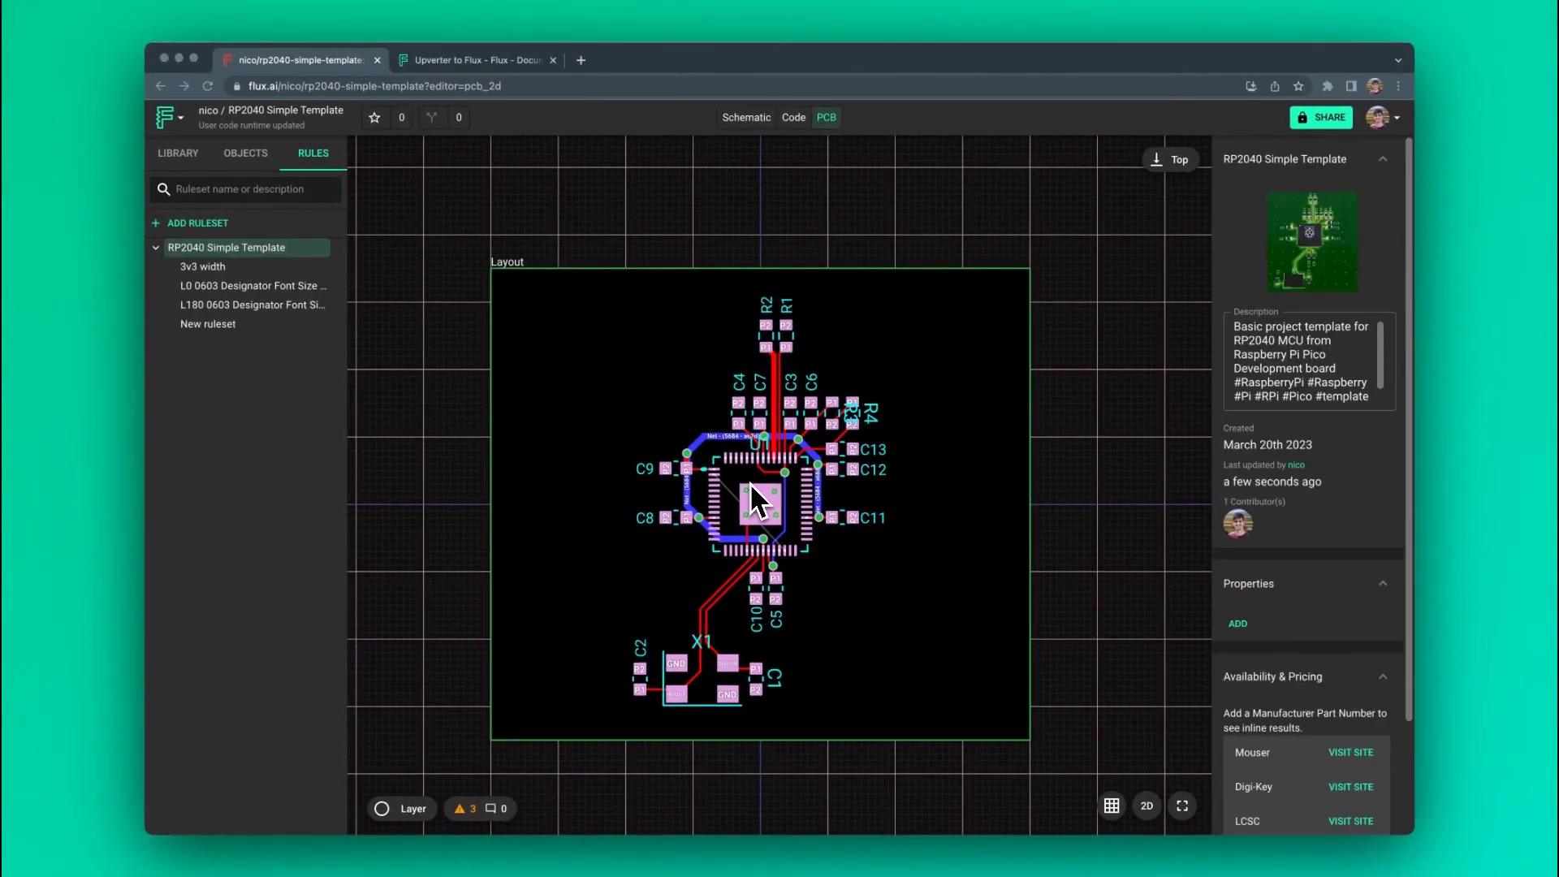
# Step: Switch to the Upverter to Flux documentation page and look through its sections on sublayouts, example projects and the browser-based workflow
pyautogui.click(499, 62)
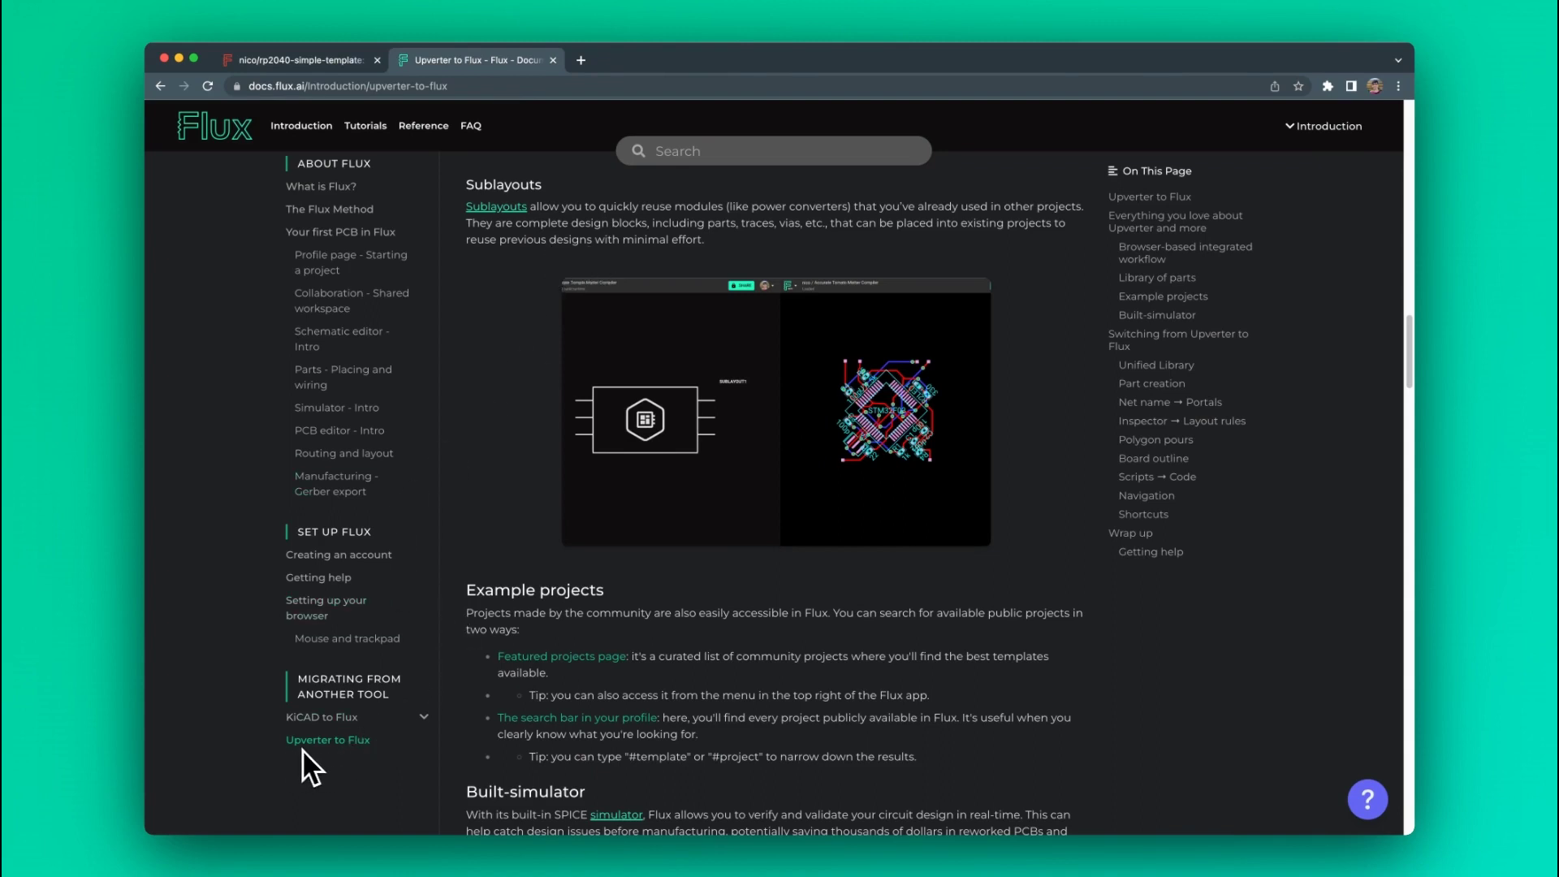
pyautogui.scroll(1, 661, 716)
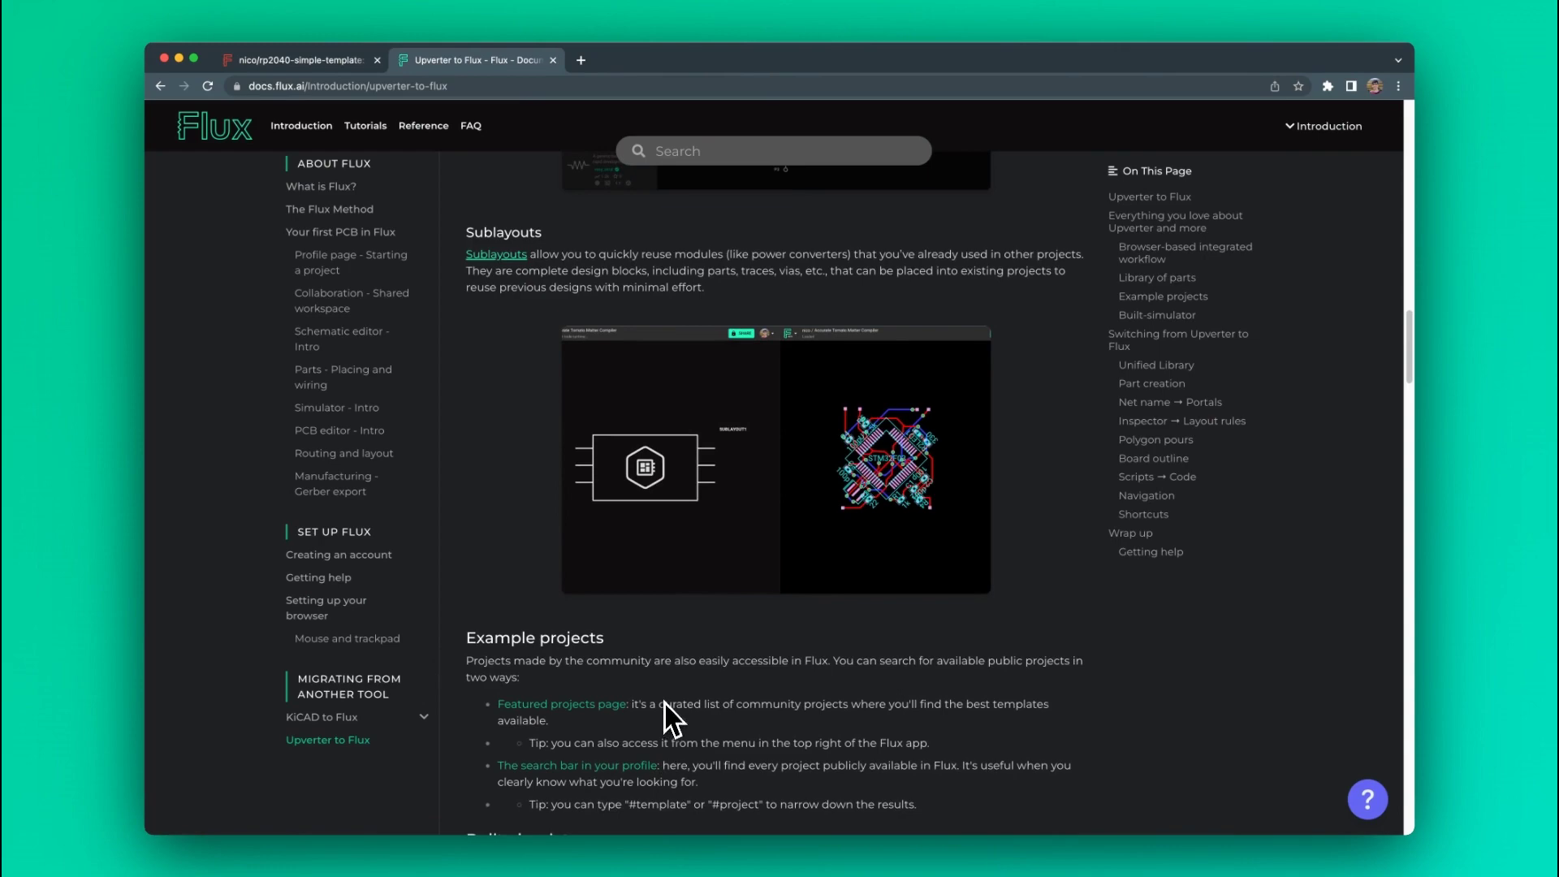
pyautogui.scroll(-1, 700, 546)
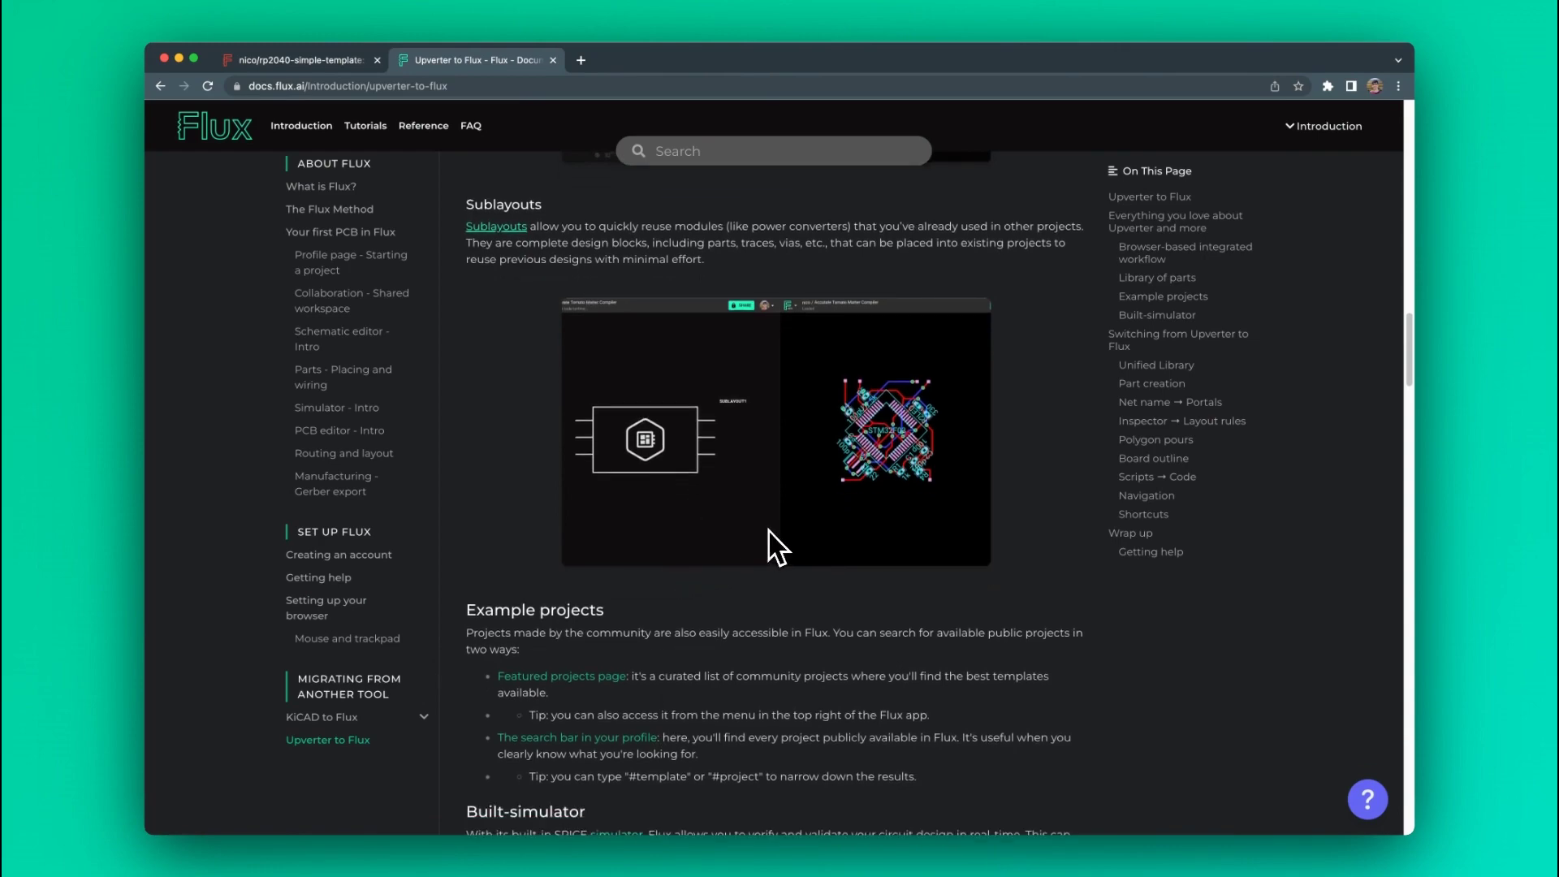
pyautogui.scroll(-2, 666, 536)
pyautogui.scroll(15, 681, 555)
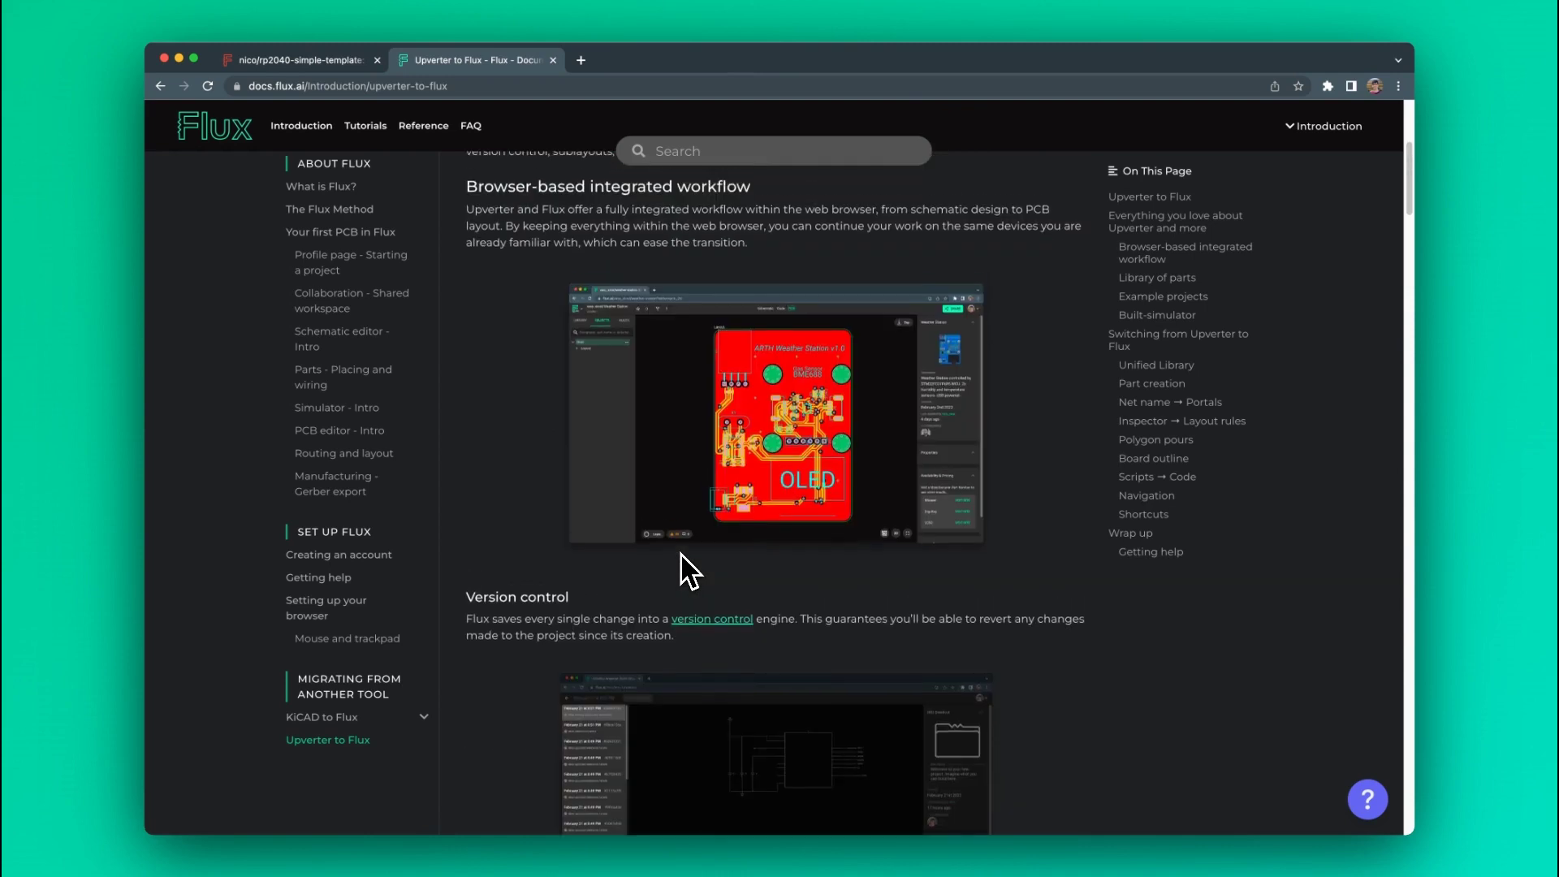